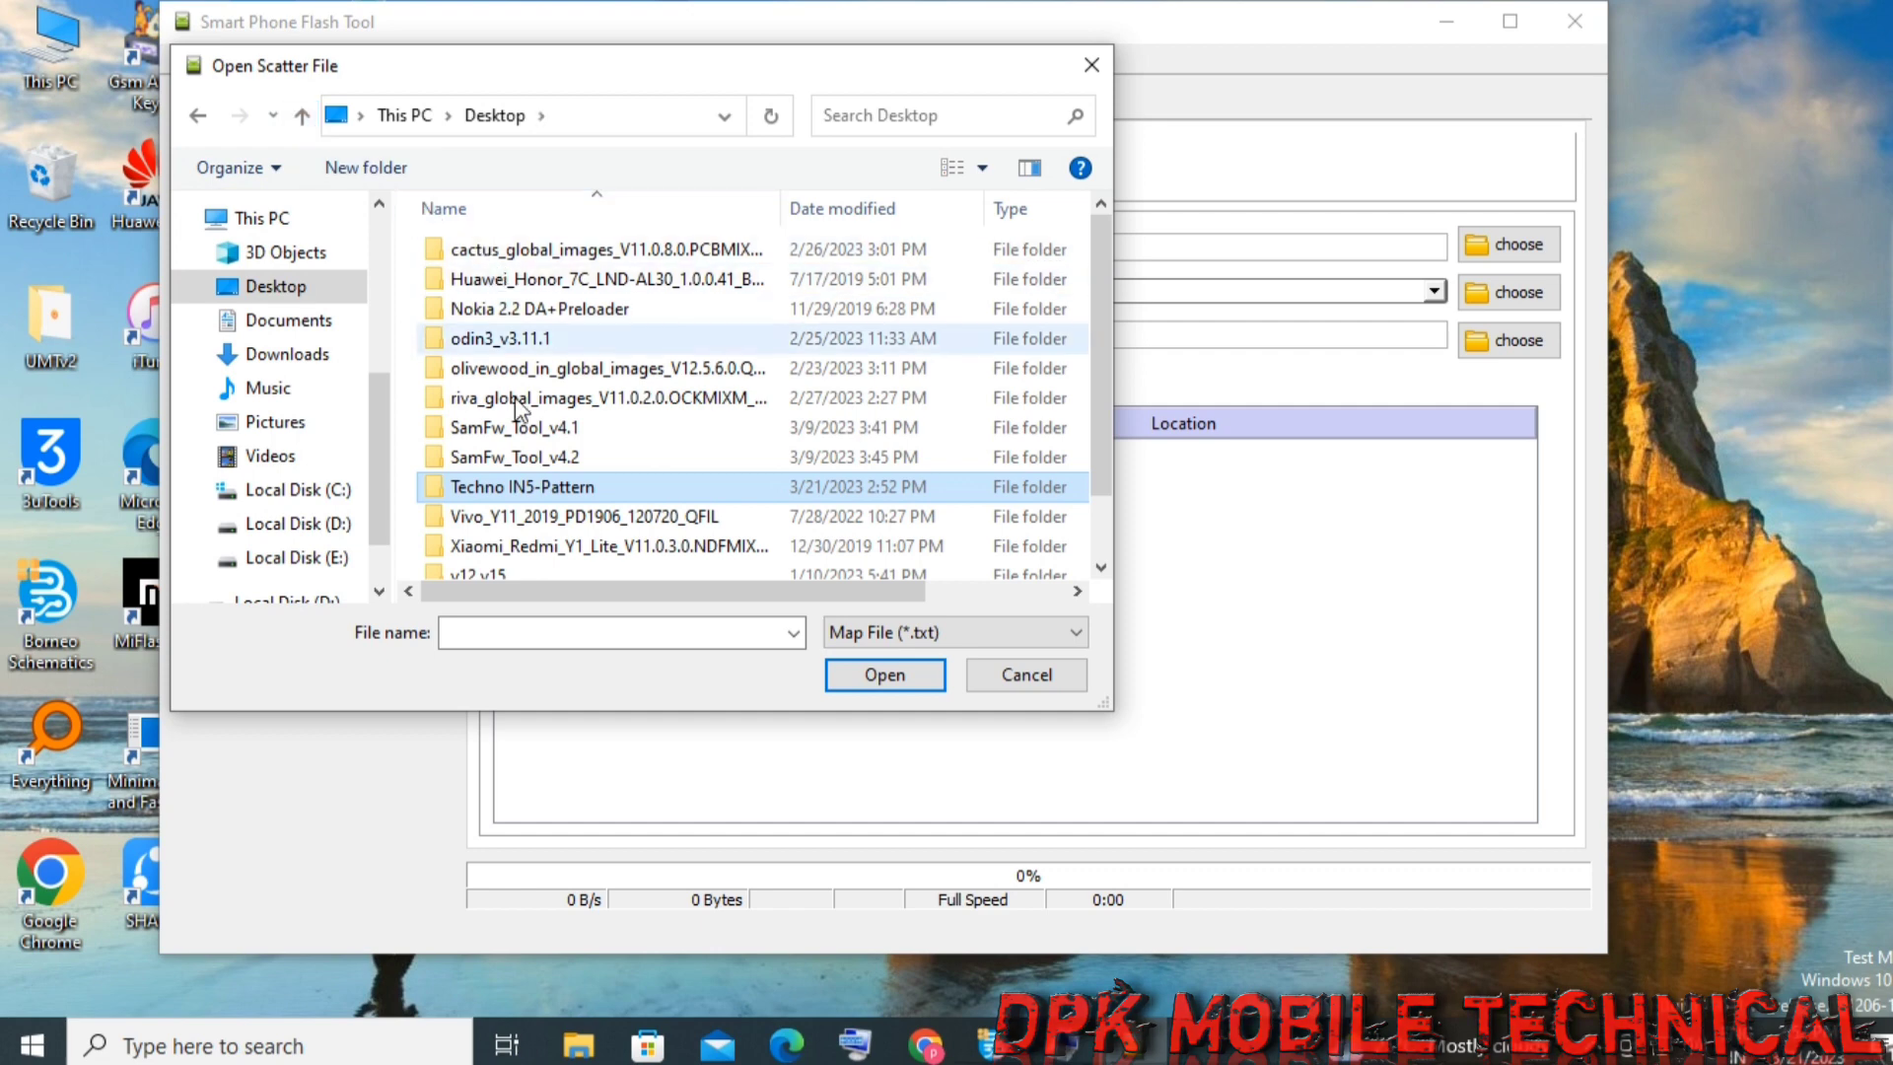
Load the MT6737T_Android_scatter scatter file from the Pattern file folder inside Techno IN5-Pattern on the desktop
{"action": "double_click", "coordinate": [536, 490]}
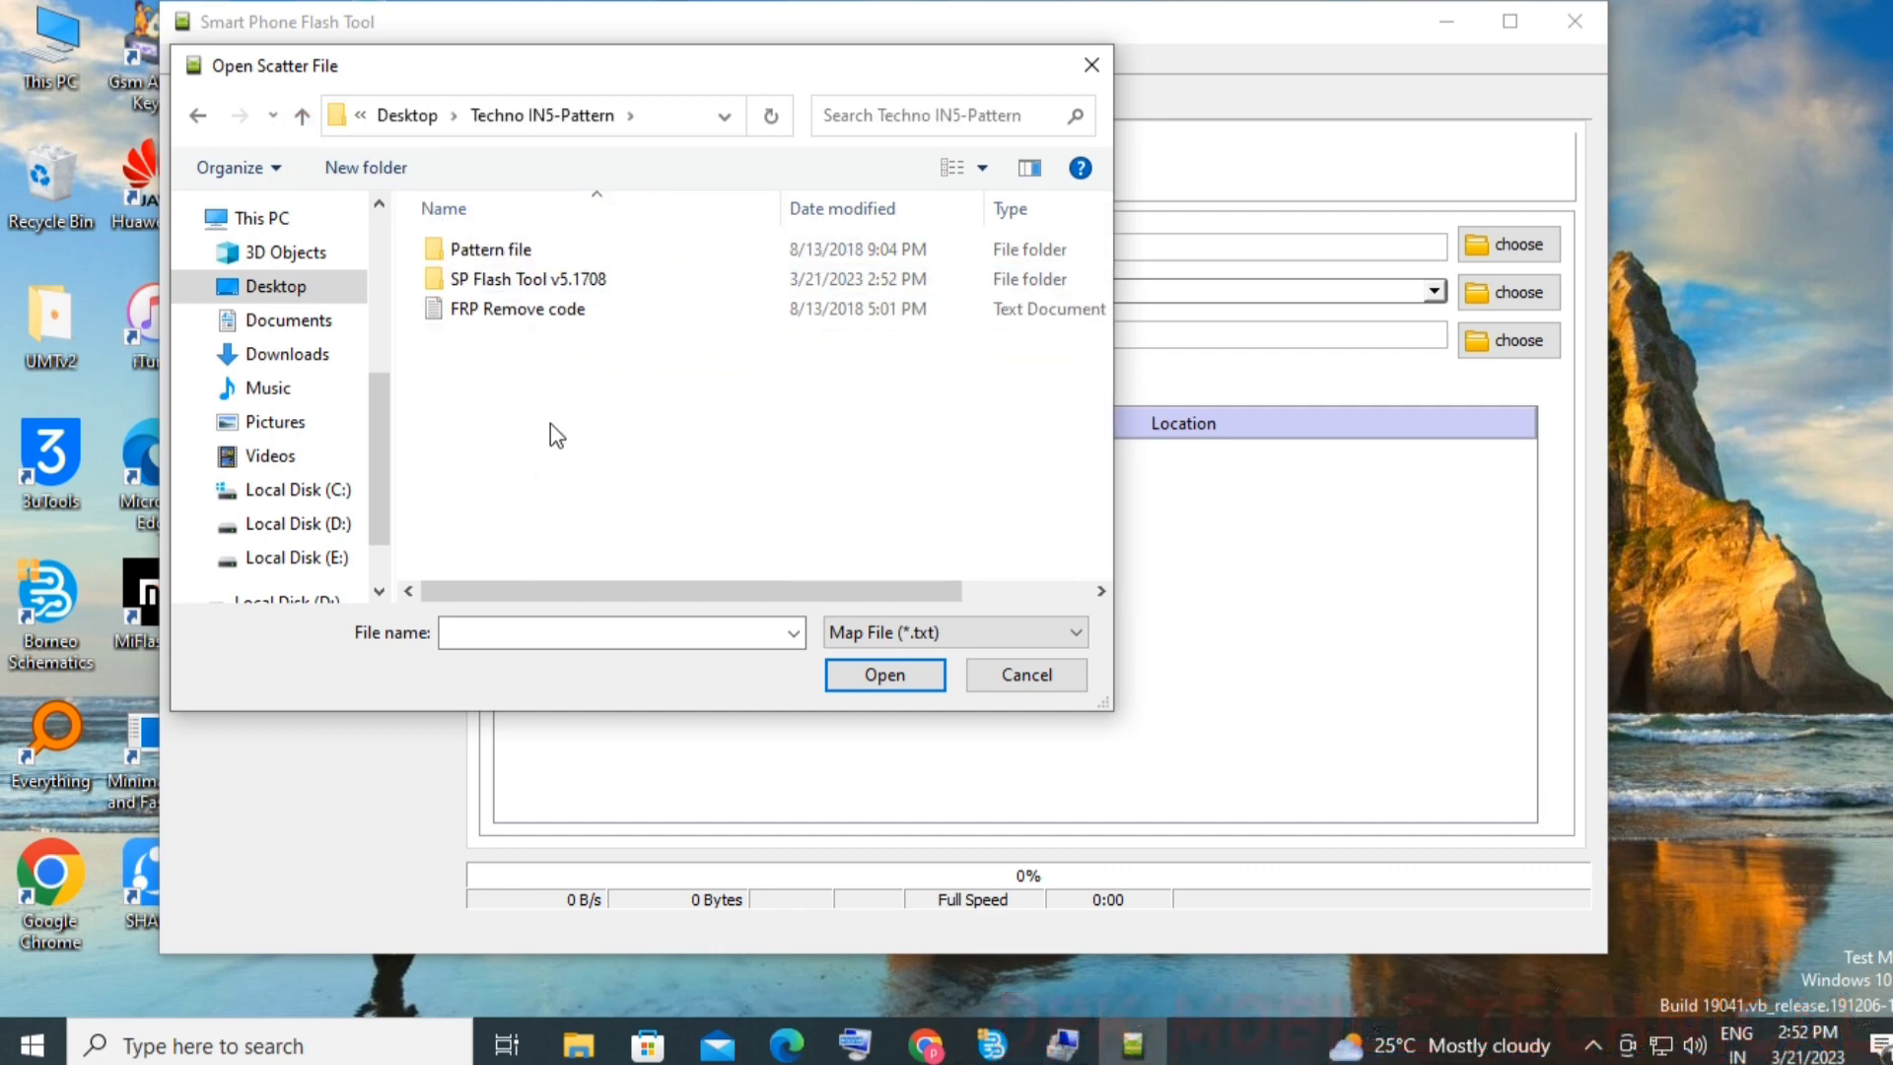
{"action": "double_click", "coordinate": [507, 251]}
{"action": "double_click", "coordinate": [507, 257]}
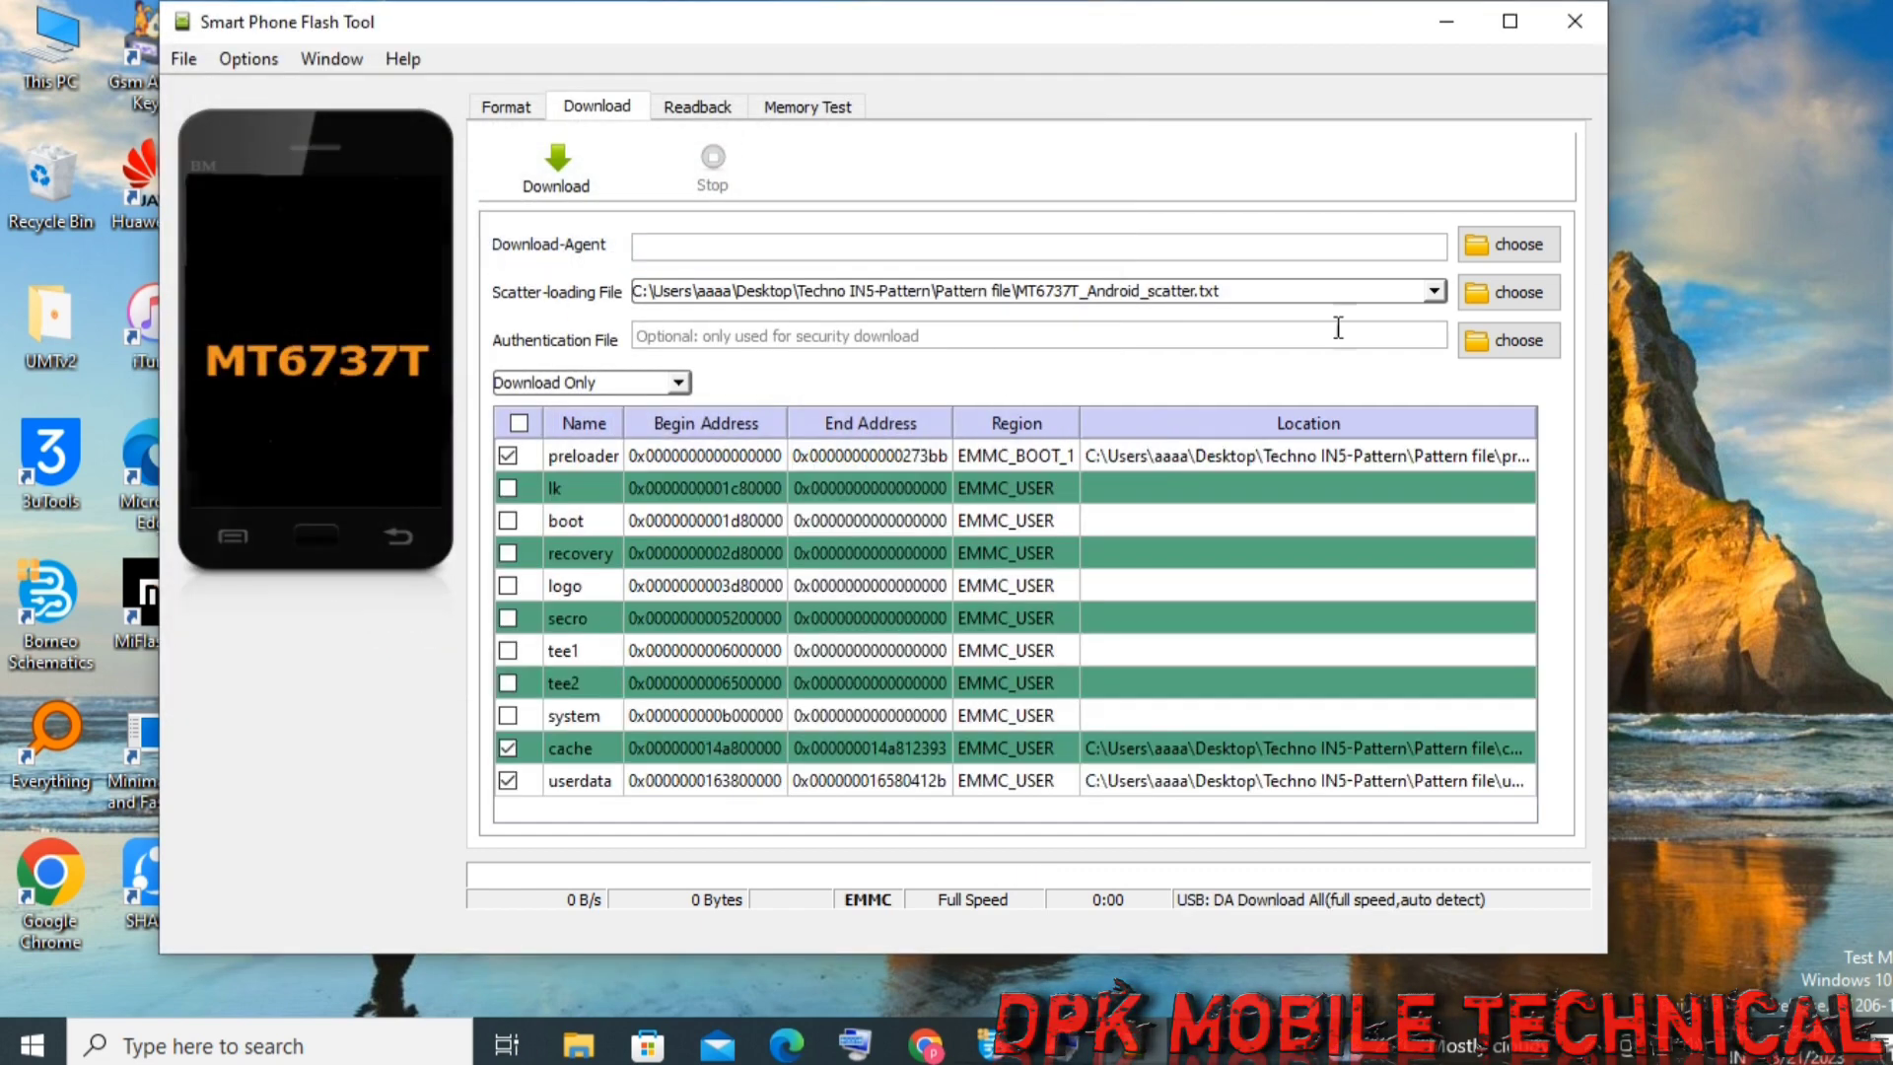
Try to load preloader_rlk6737t_65_n.bin from the Pattern file folder as the download agent
{"action": "left_click", "coordinate": [1533, 247]}
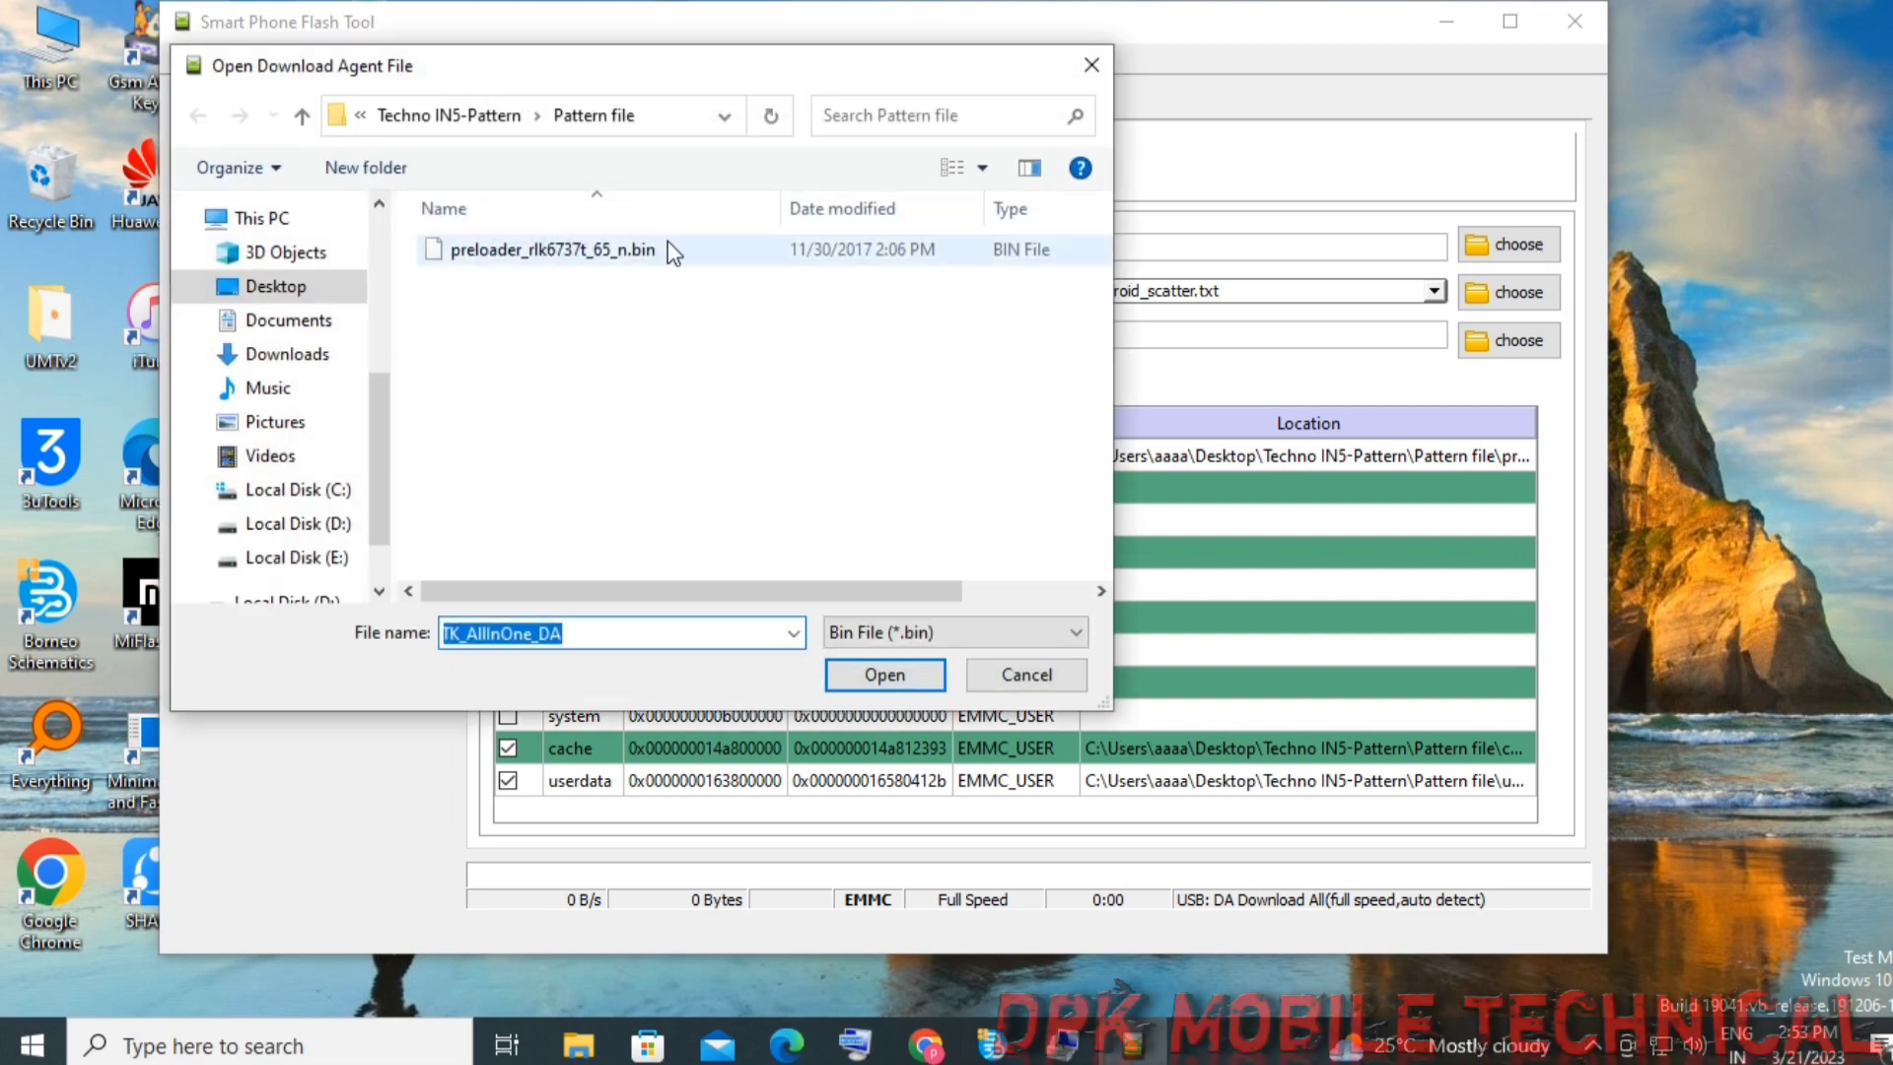
{"action": "double_click", "coordinate": [623, 251]}
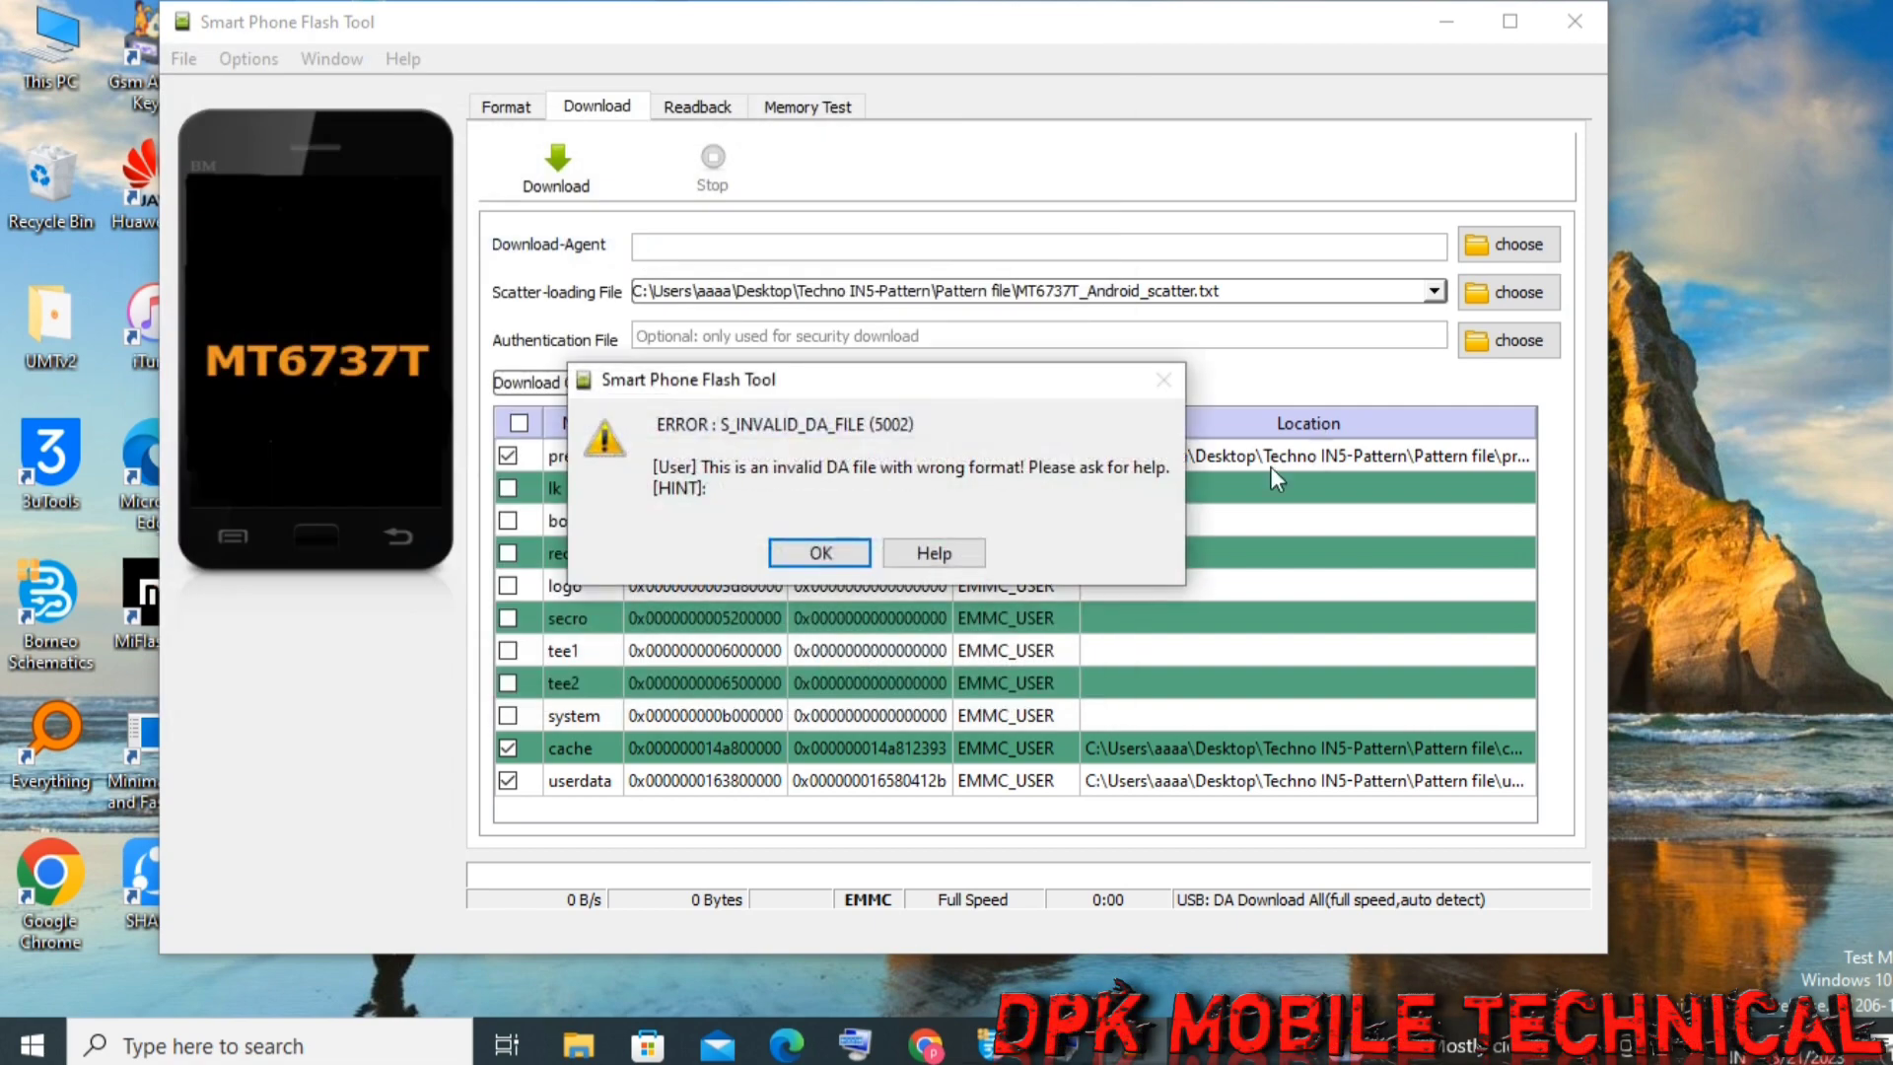
{"action": "left_click", "coordinate": [829, 553]}
Load MTK_AllInOne_DA.bin from the Techno IN5-Pattern package's SP Flash Tool v5.1708 folder as the download agent
{"action": "left_click", "coordinate": [905, 259]}
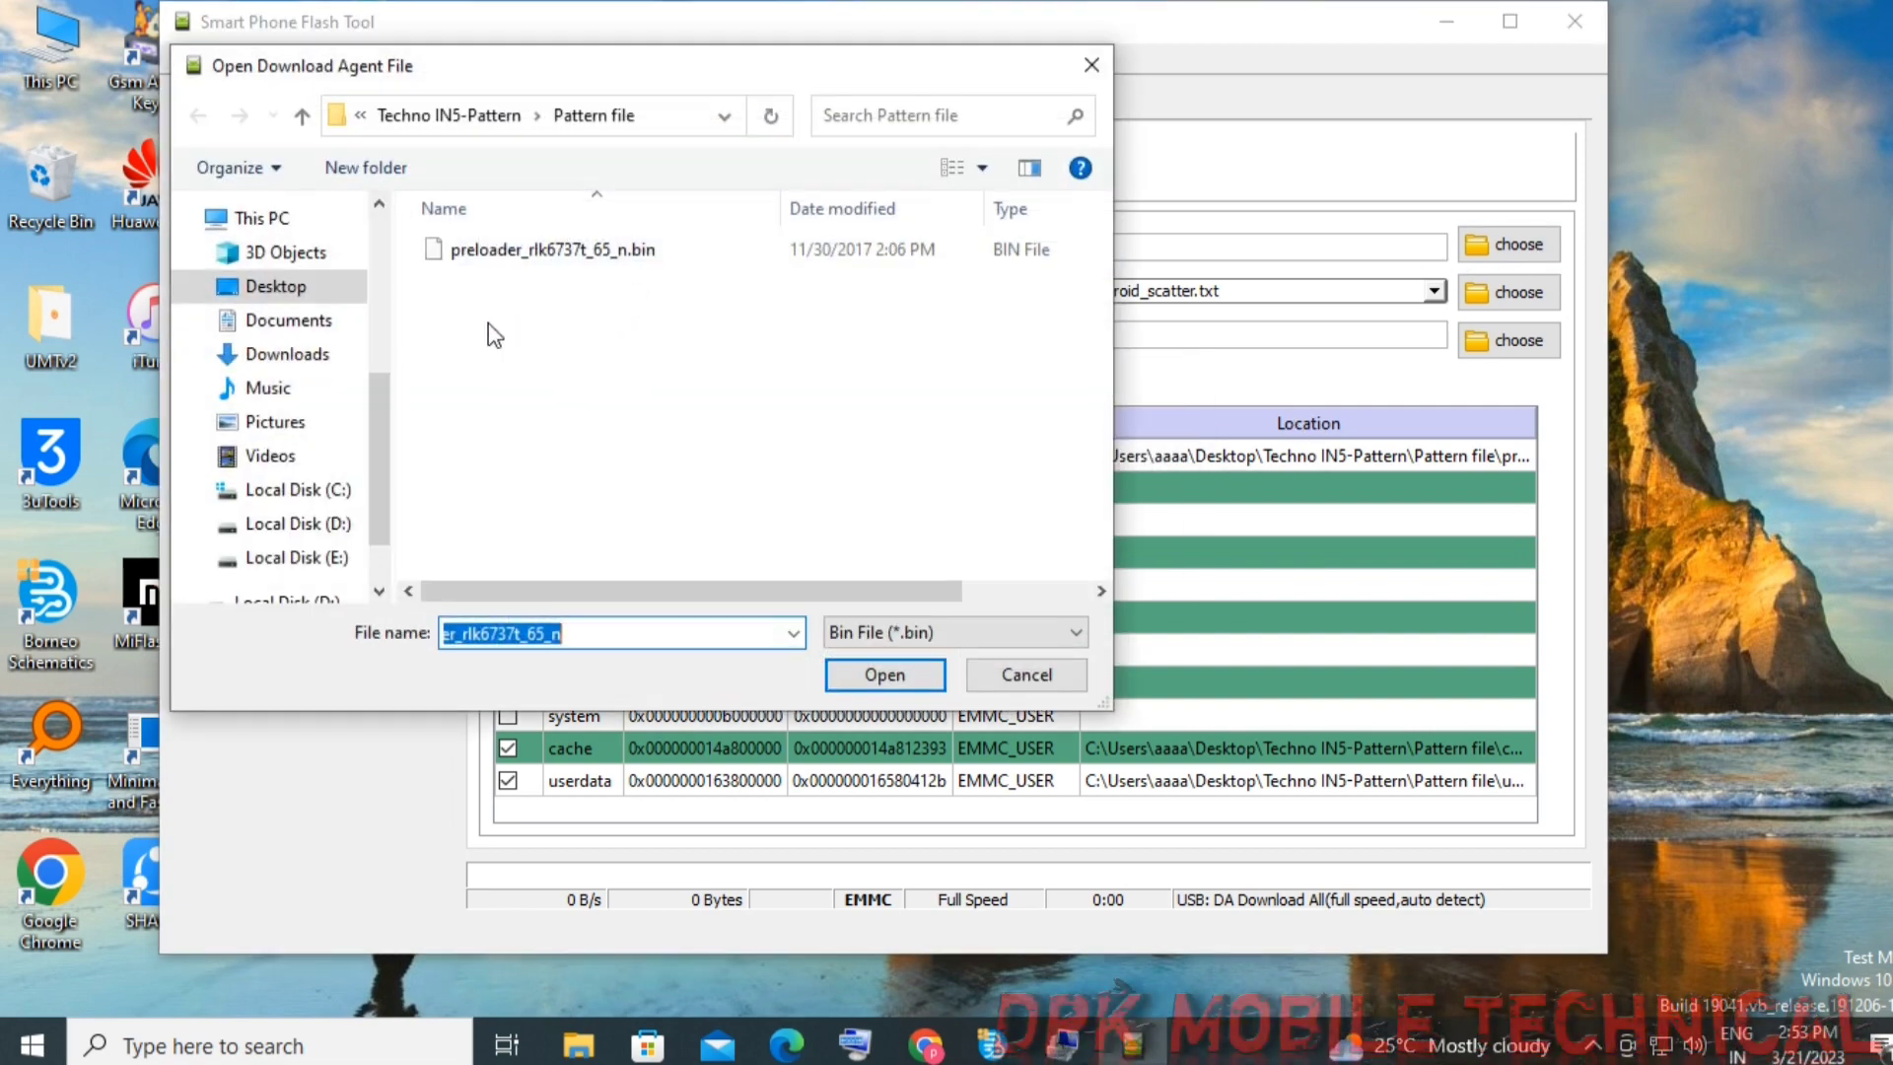
{"action": "left_click", "coordinate": [295, 287]}
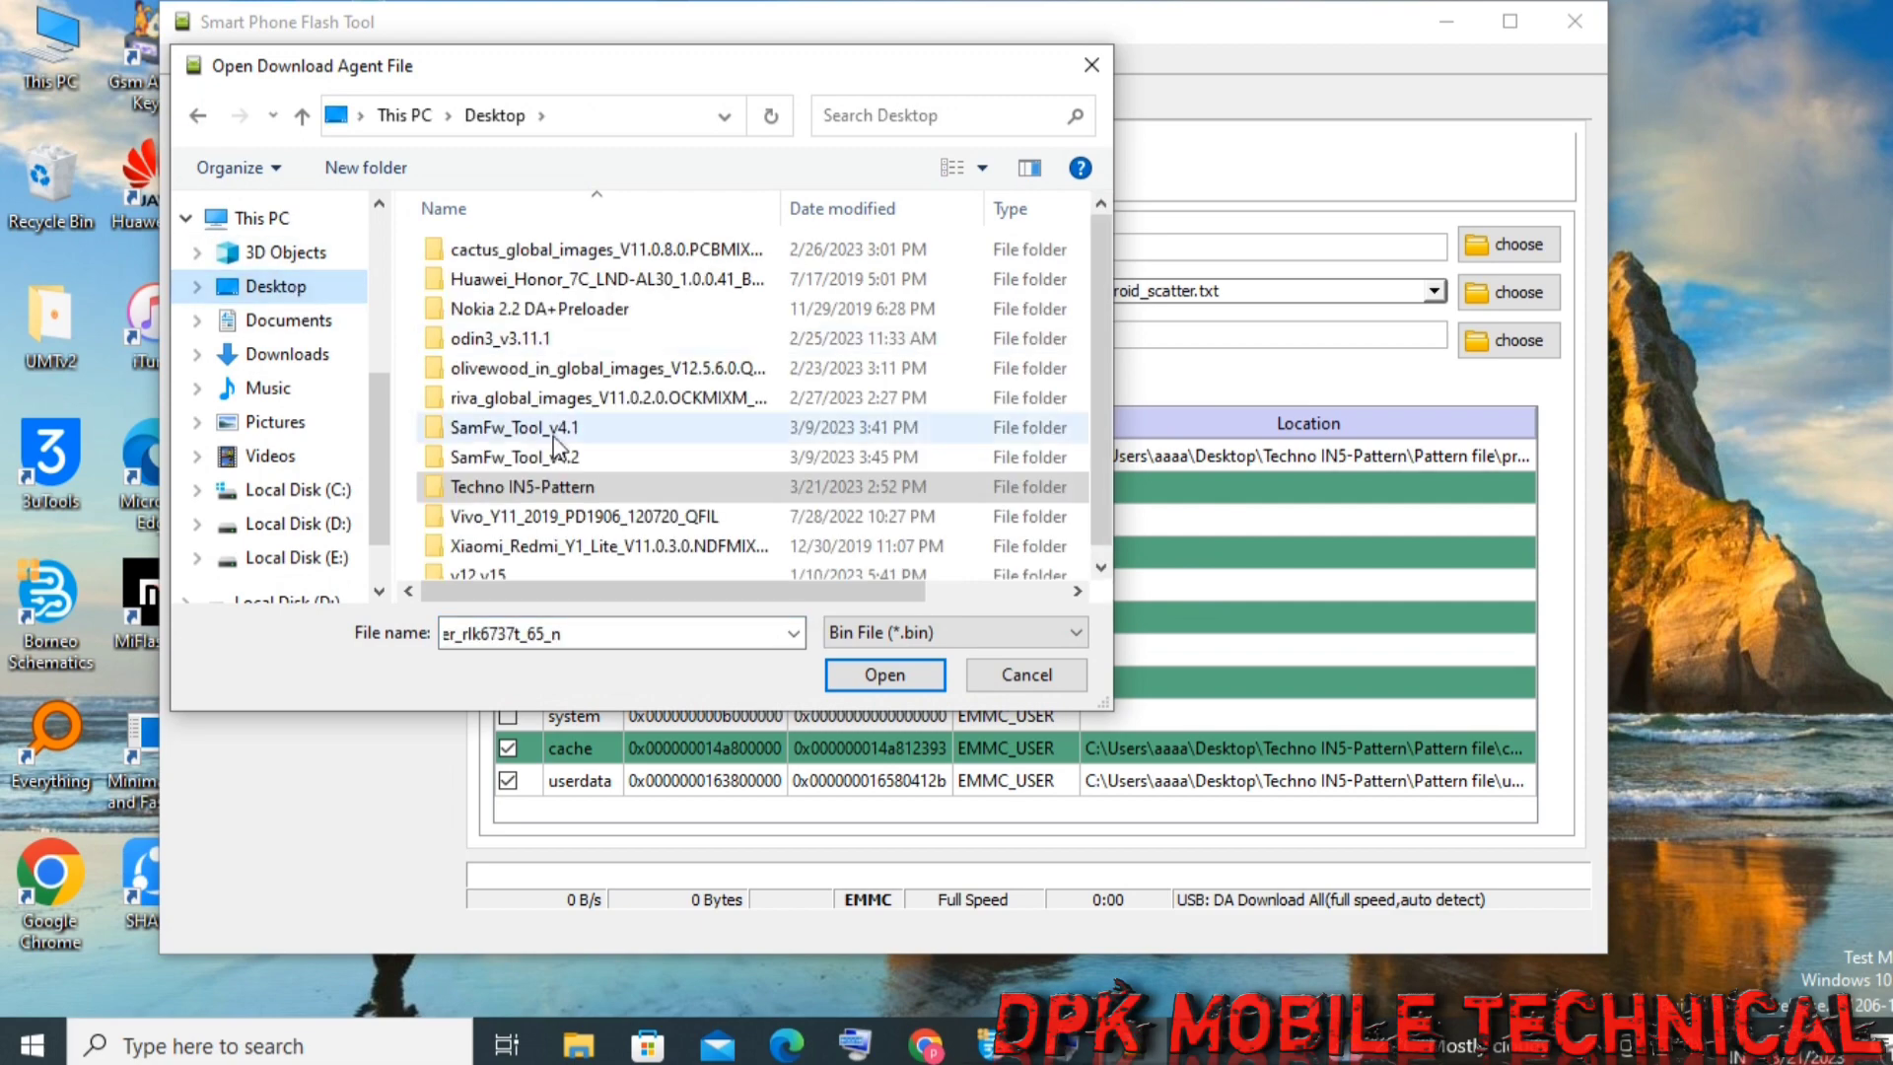
{"action": "double_click", "coordinate": [538, 488]}
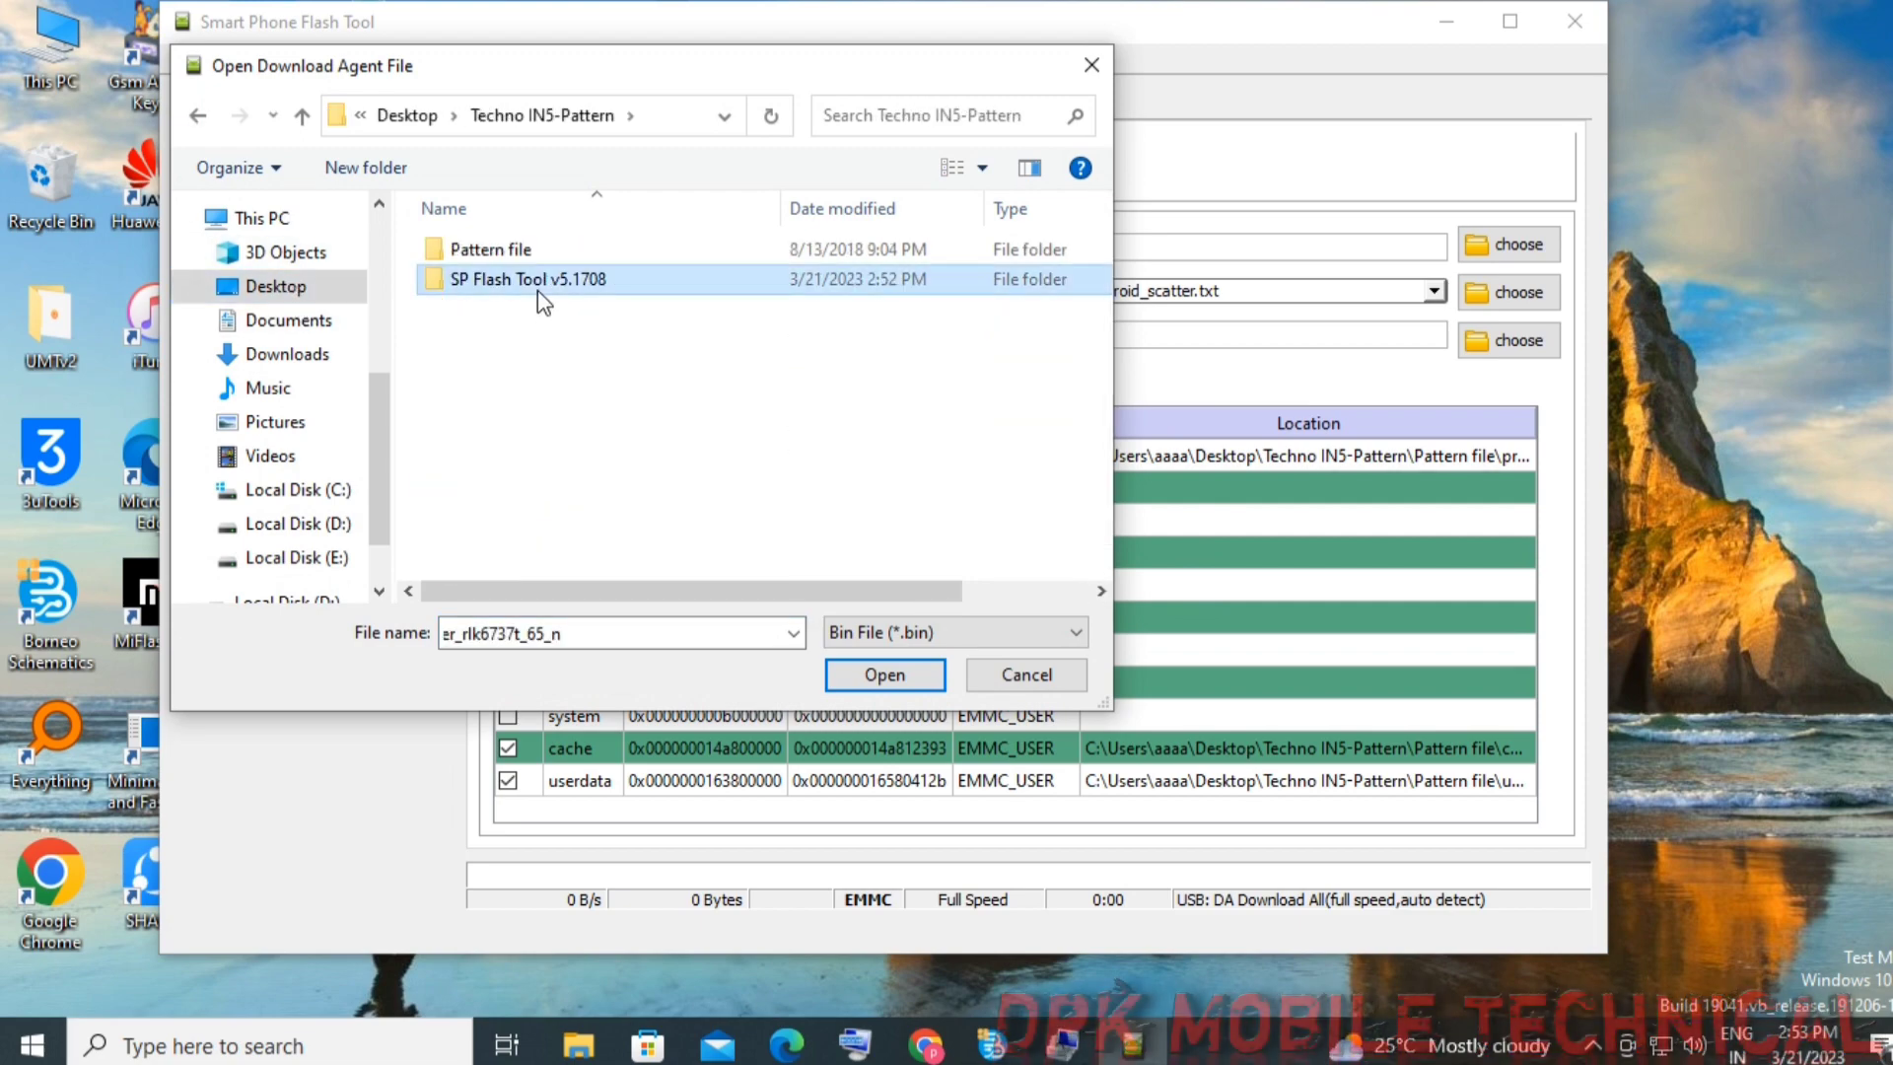
{"action": "double_click", "coordinate": [536, 284]}
{"action": "double_click", "coordinate": [508, 488]}
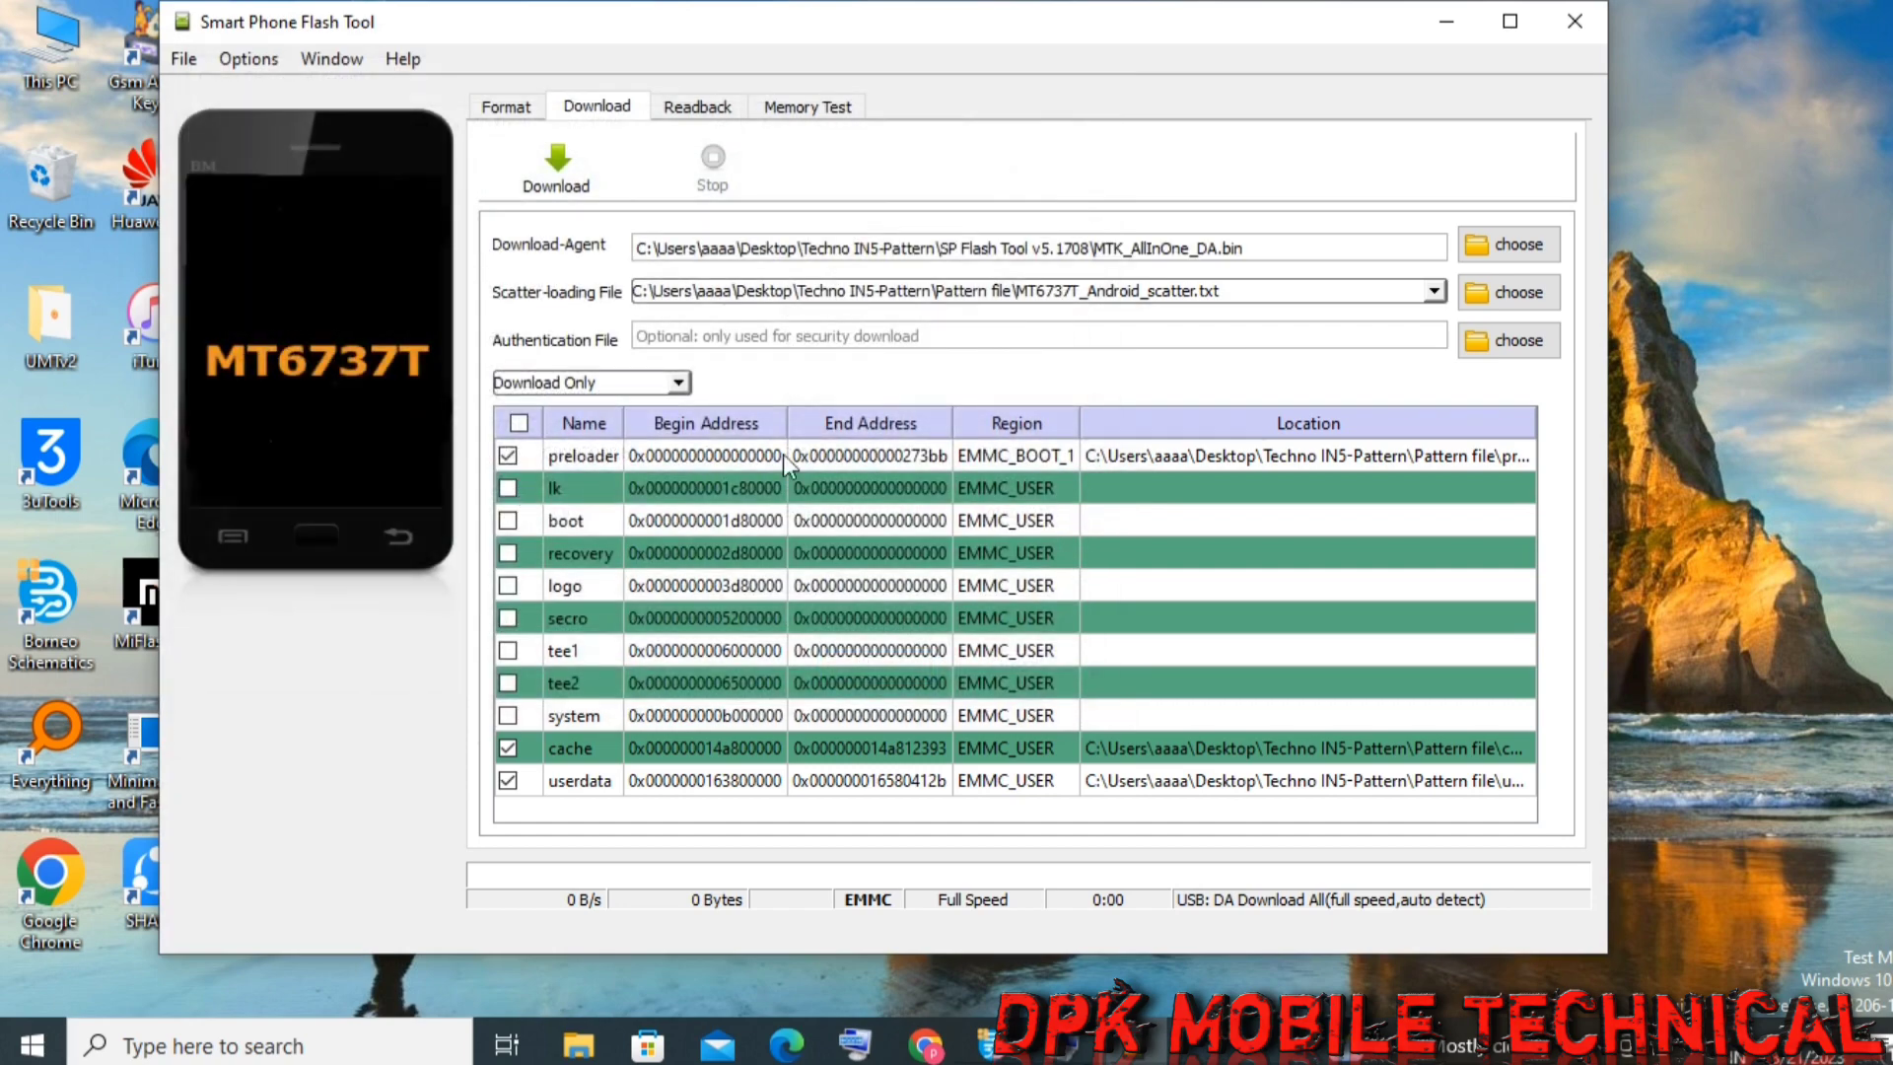
Flash the checked preloader, cache and userdata partitions to the phone in Download Only mode and close the flash tool
{"action": "left_click", "coordinate": [556, 185]}
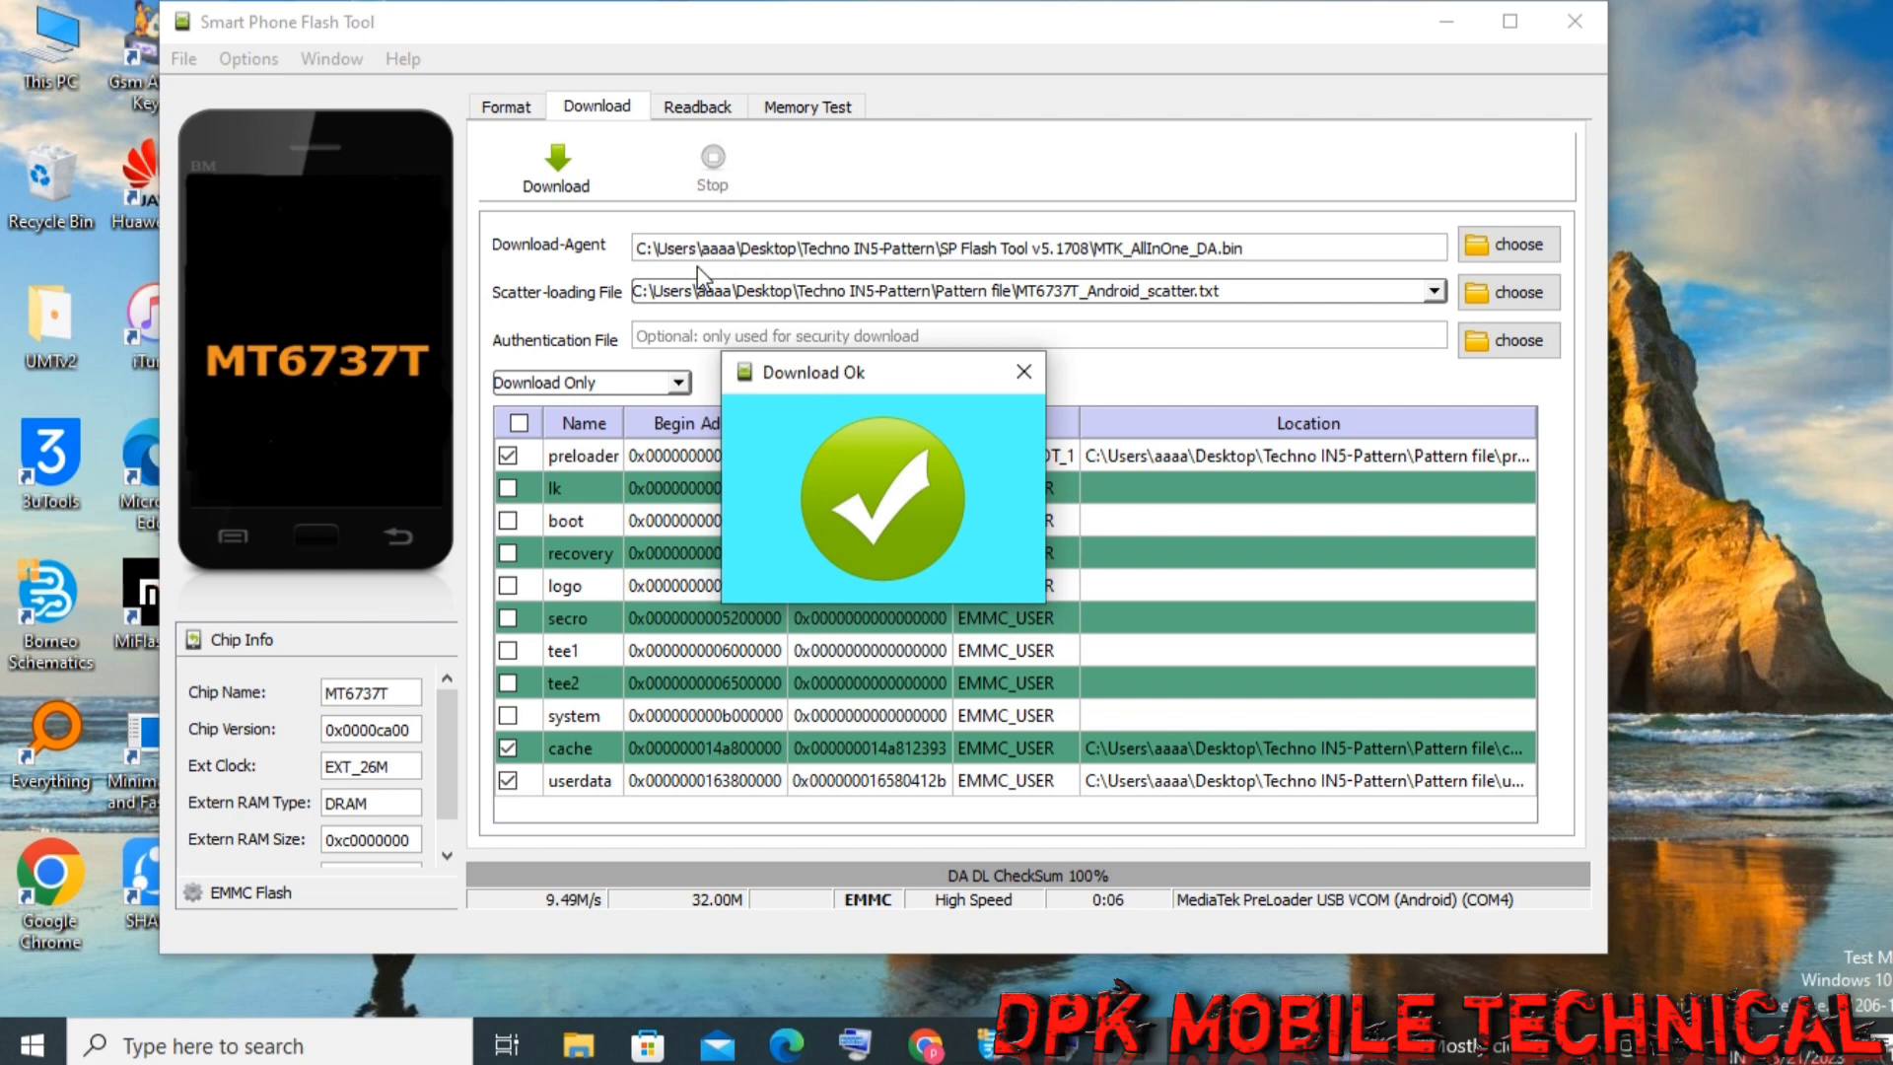
{"action": "left_click", "coordinate": [1026, 375]}
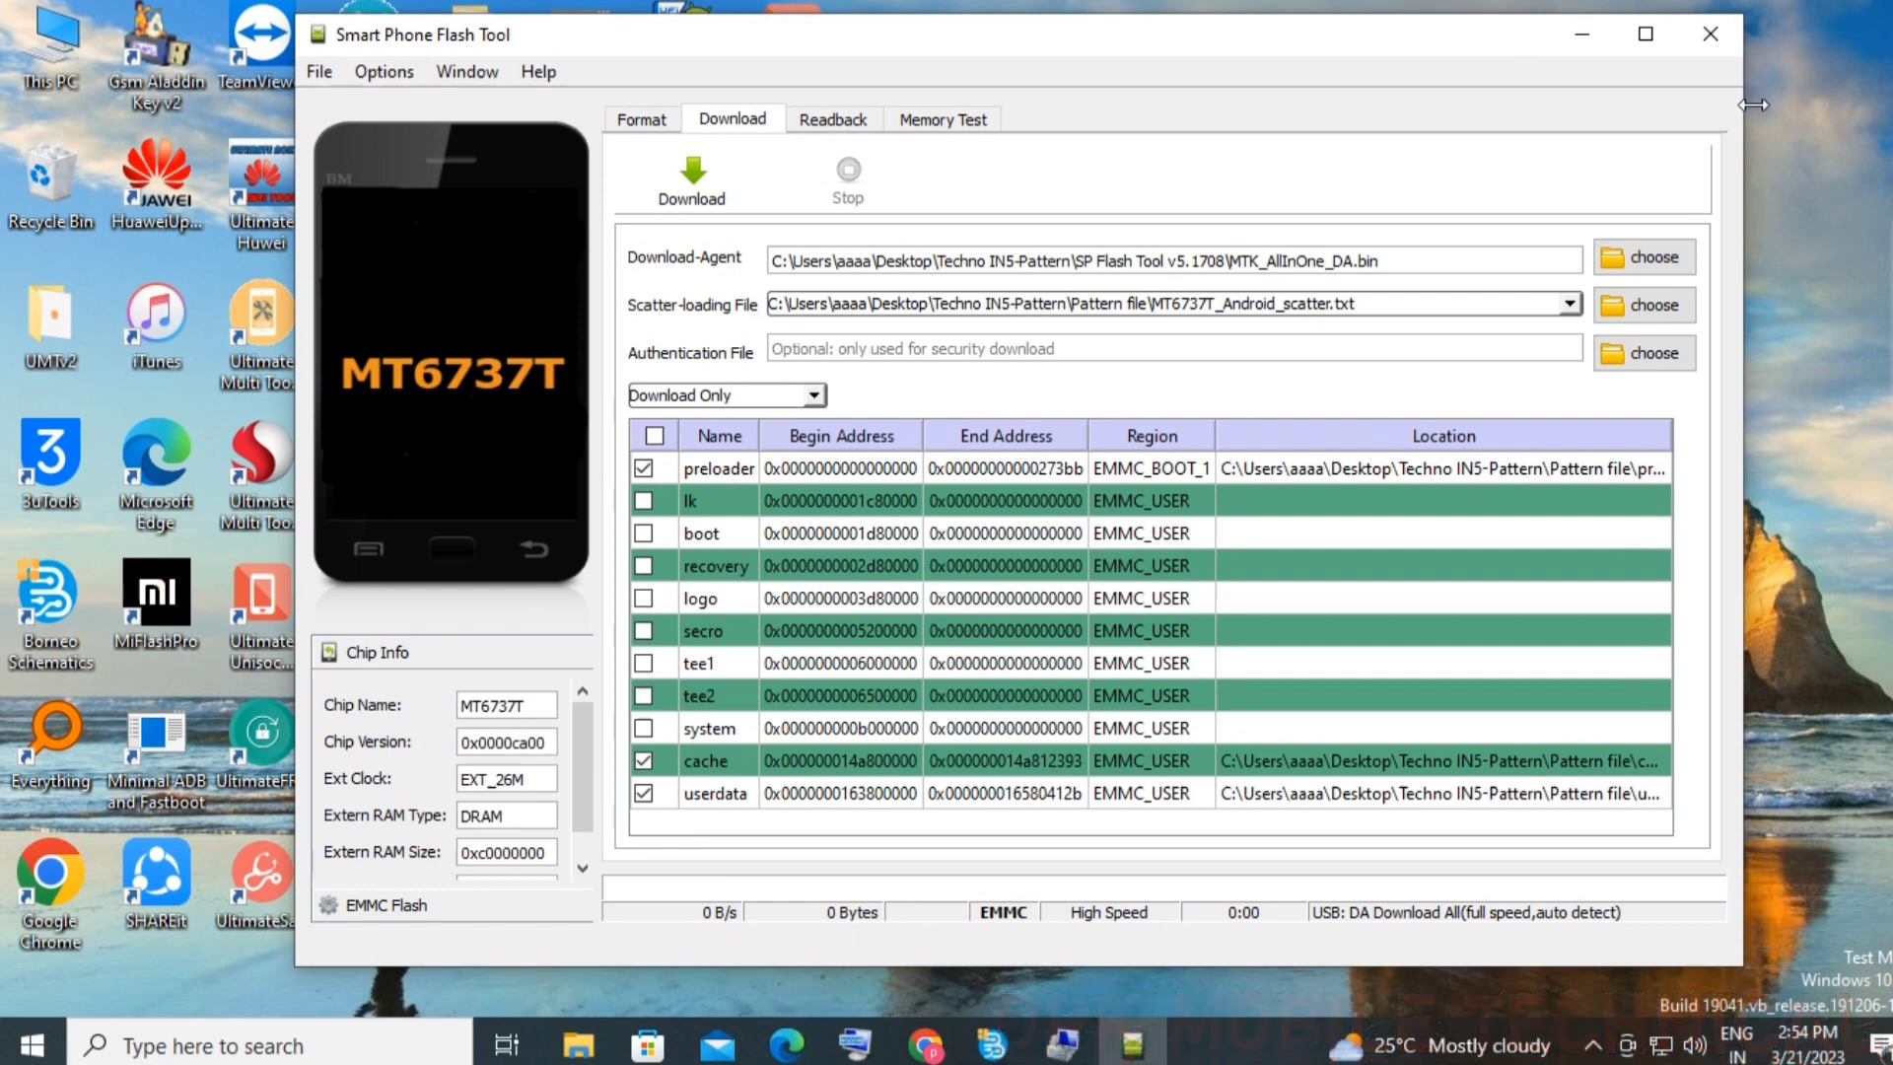
{"action": "left_click", "coordinate": [1711, 33]}
{"action": "right_click", "coordinate": [1074, 292]}
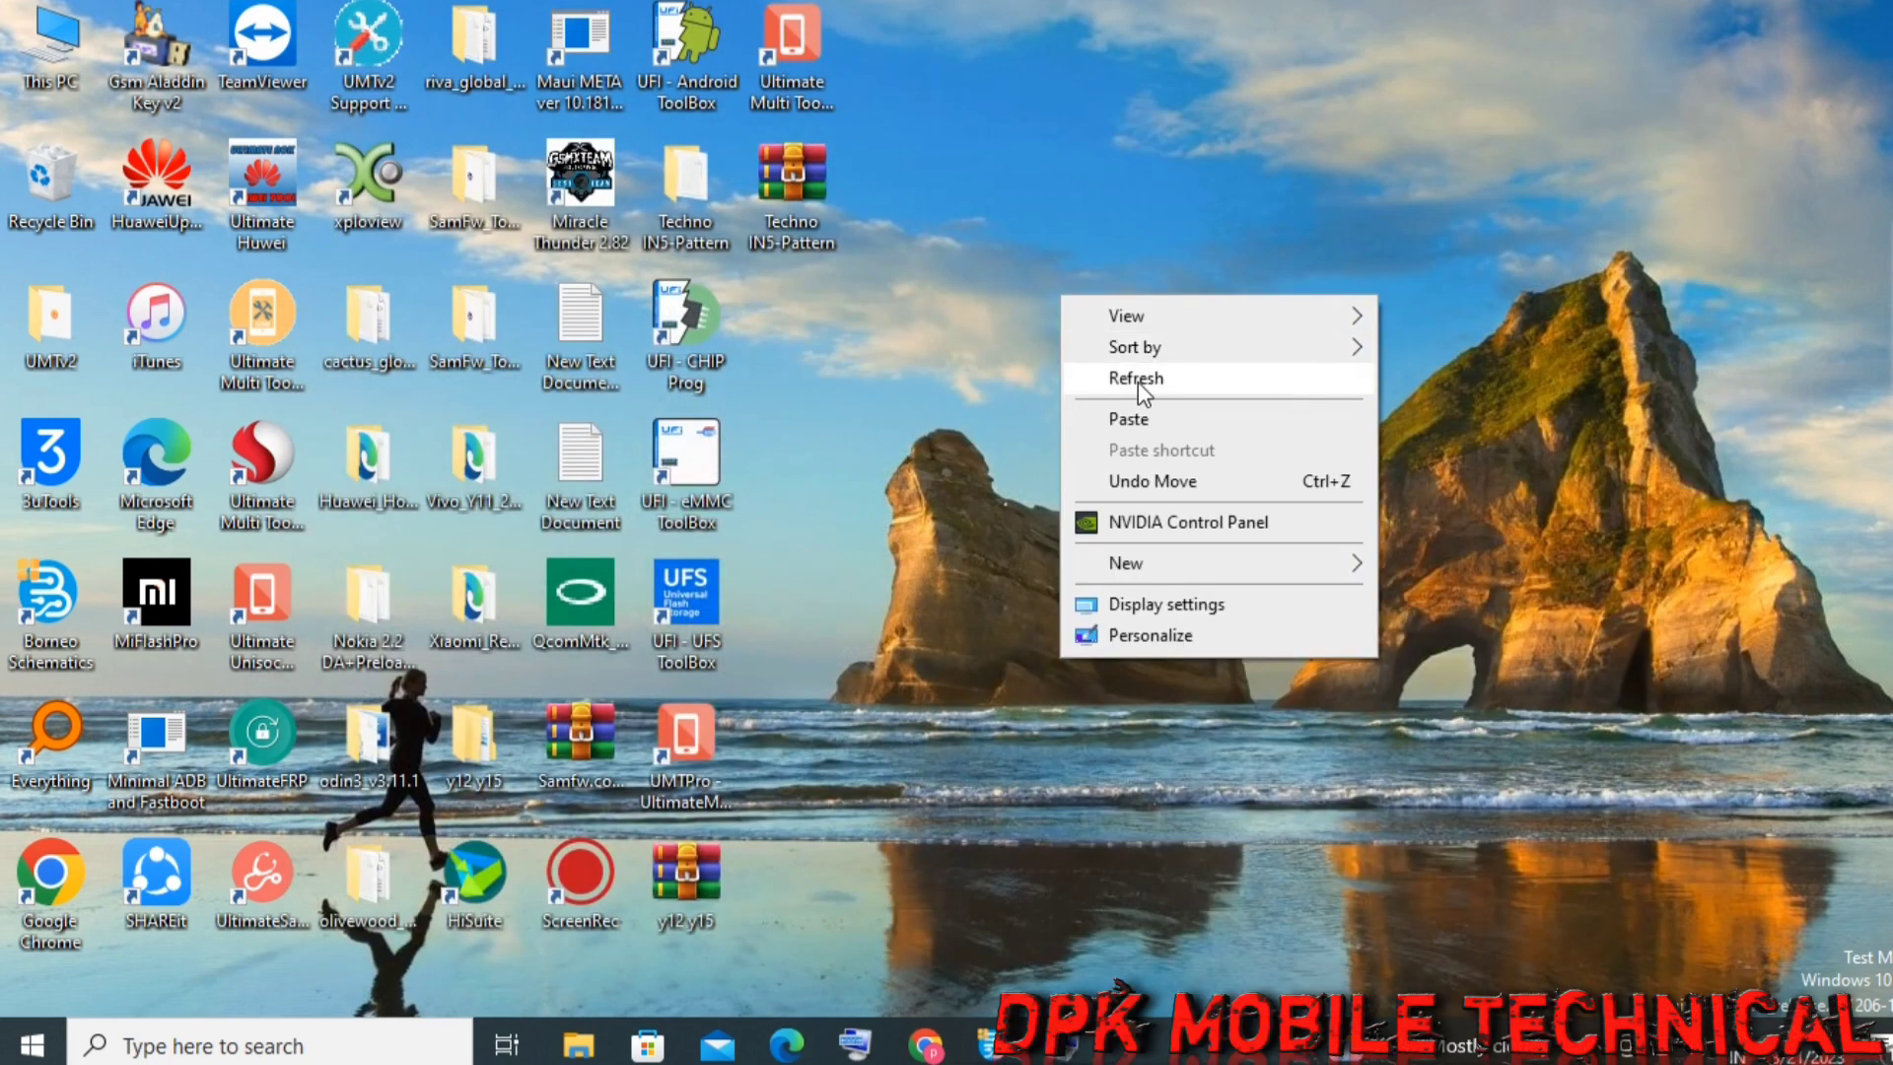
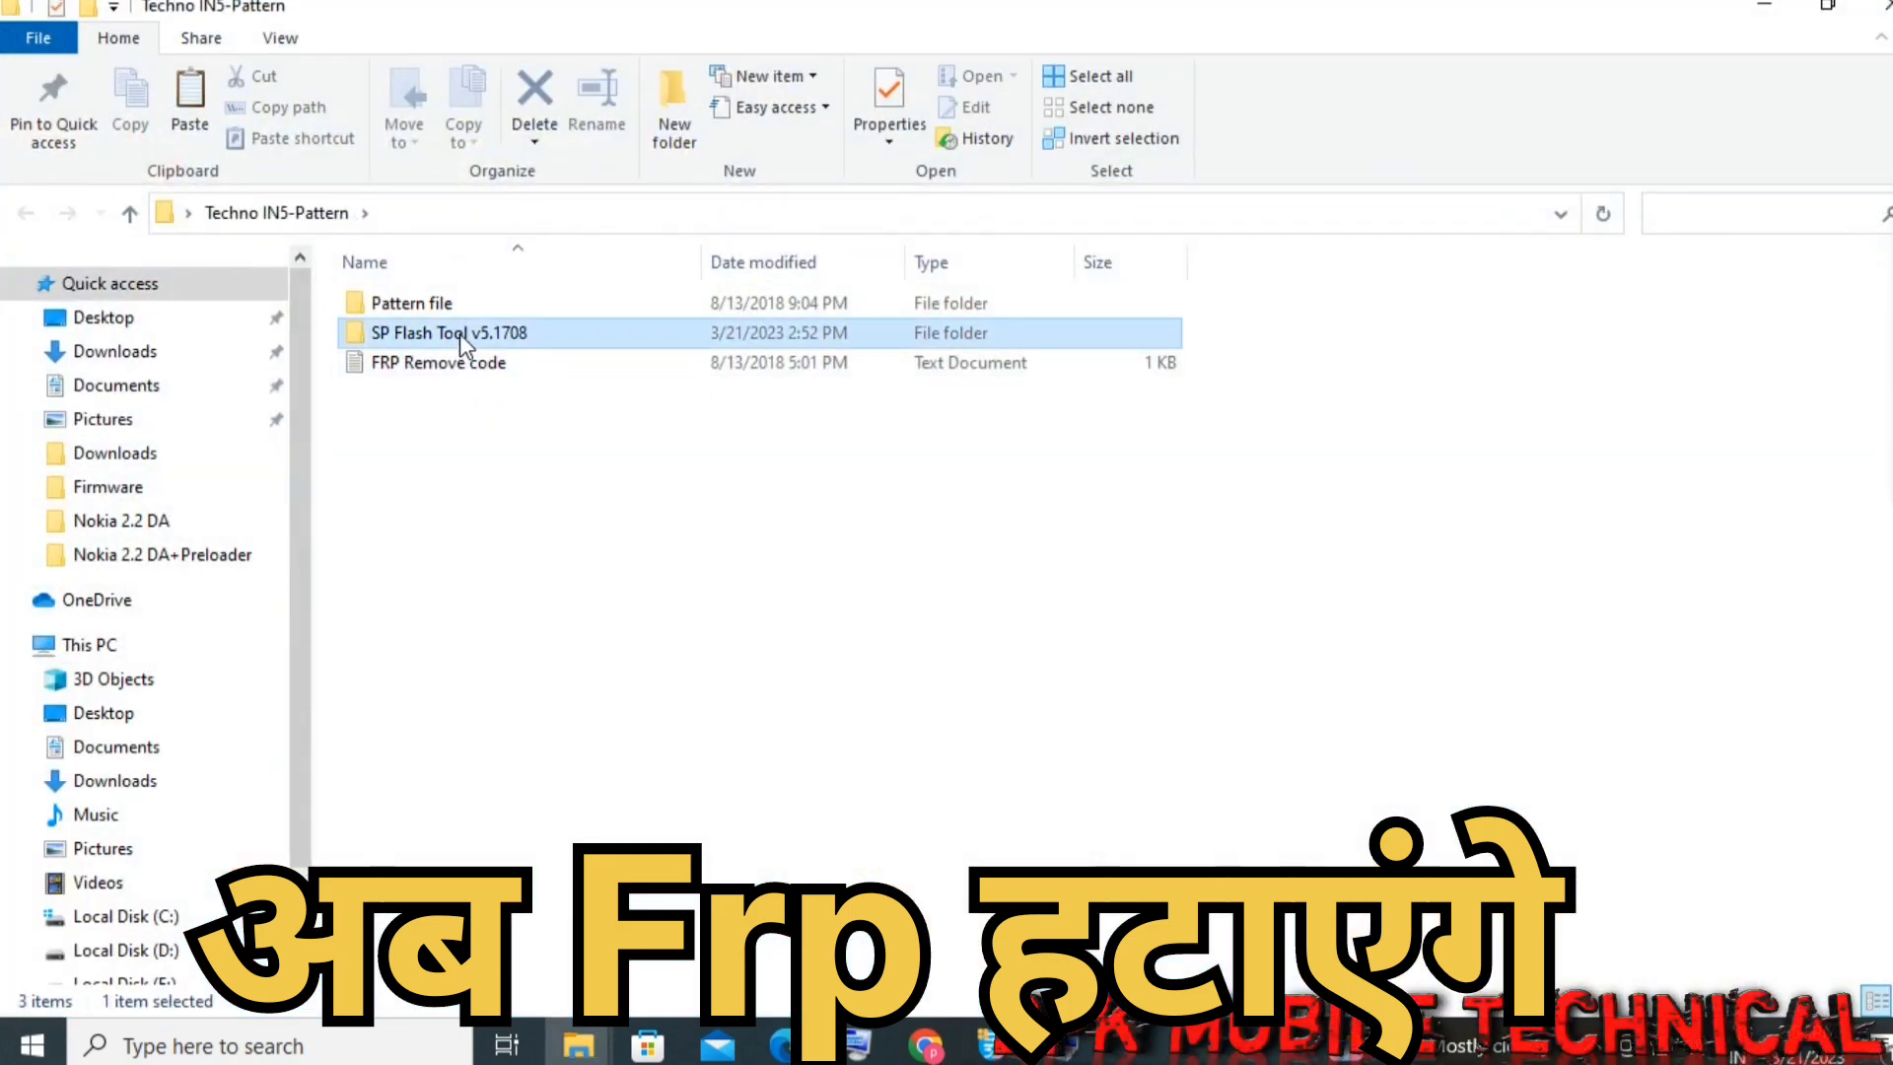
Try to launch flash_tool from the SP Flash Tool v5.1708 folder
{"action": "double_click", "coordinate": [460, 333]}
{"action": "double_click", "coordinate": [409, 719]}
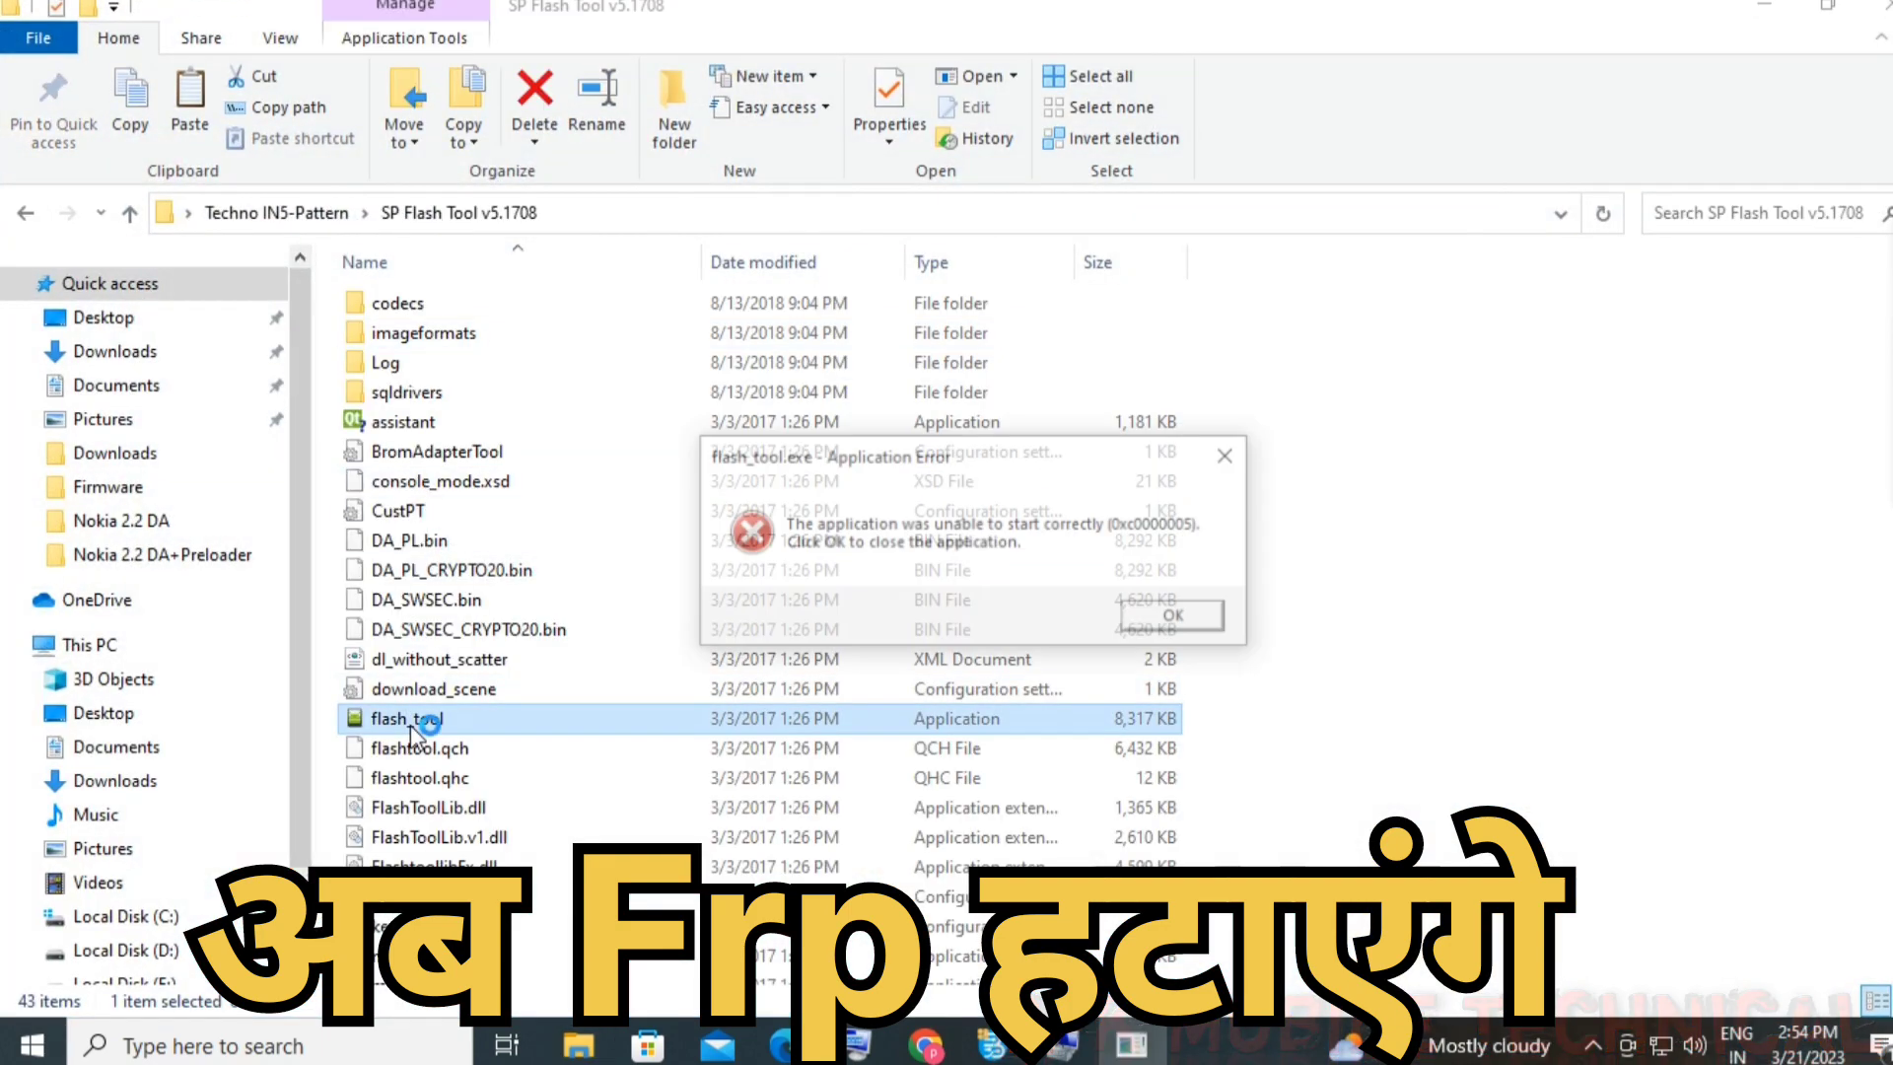
{"action": "left_click", "coordinate": [1170, 620]}
{"action": "double_click", "coordinate": [474, 720]}
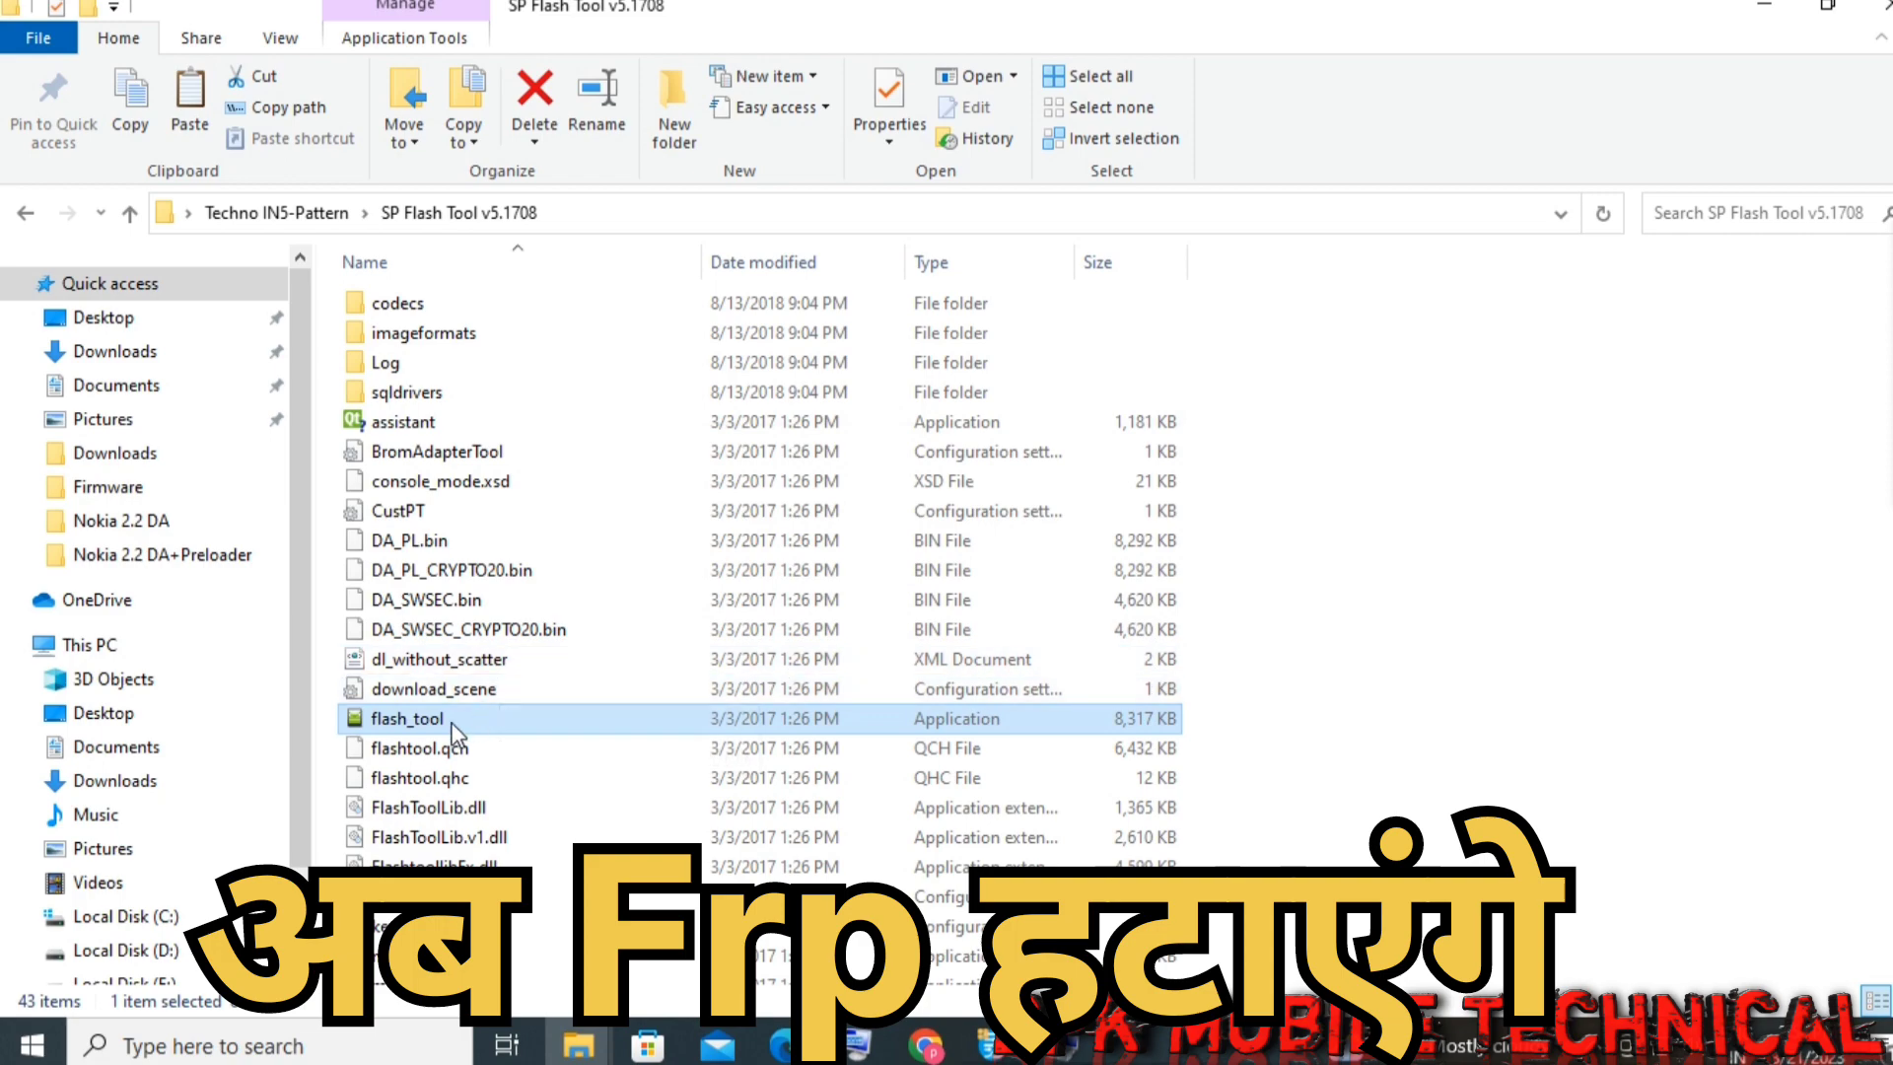
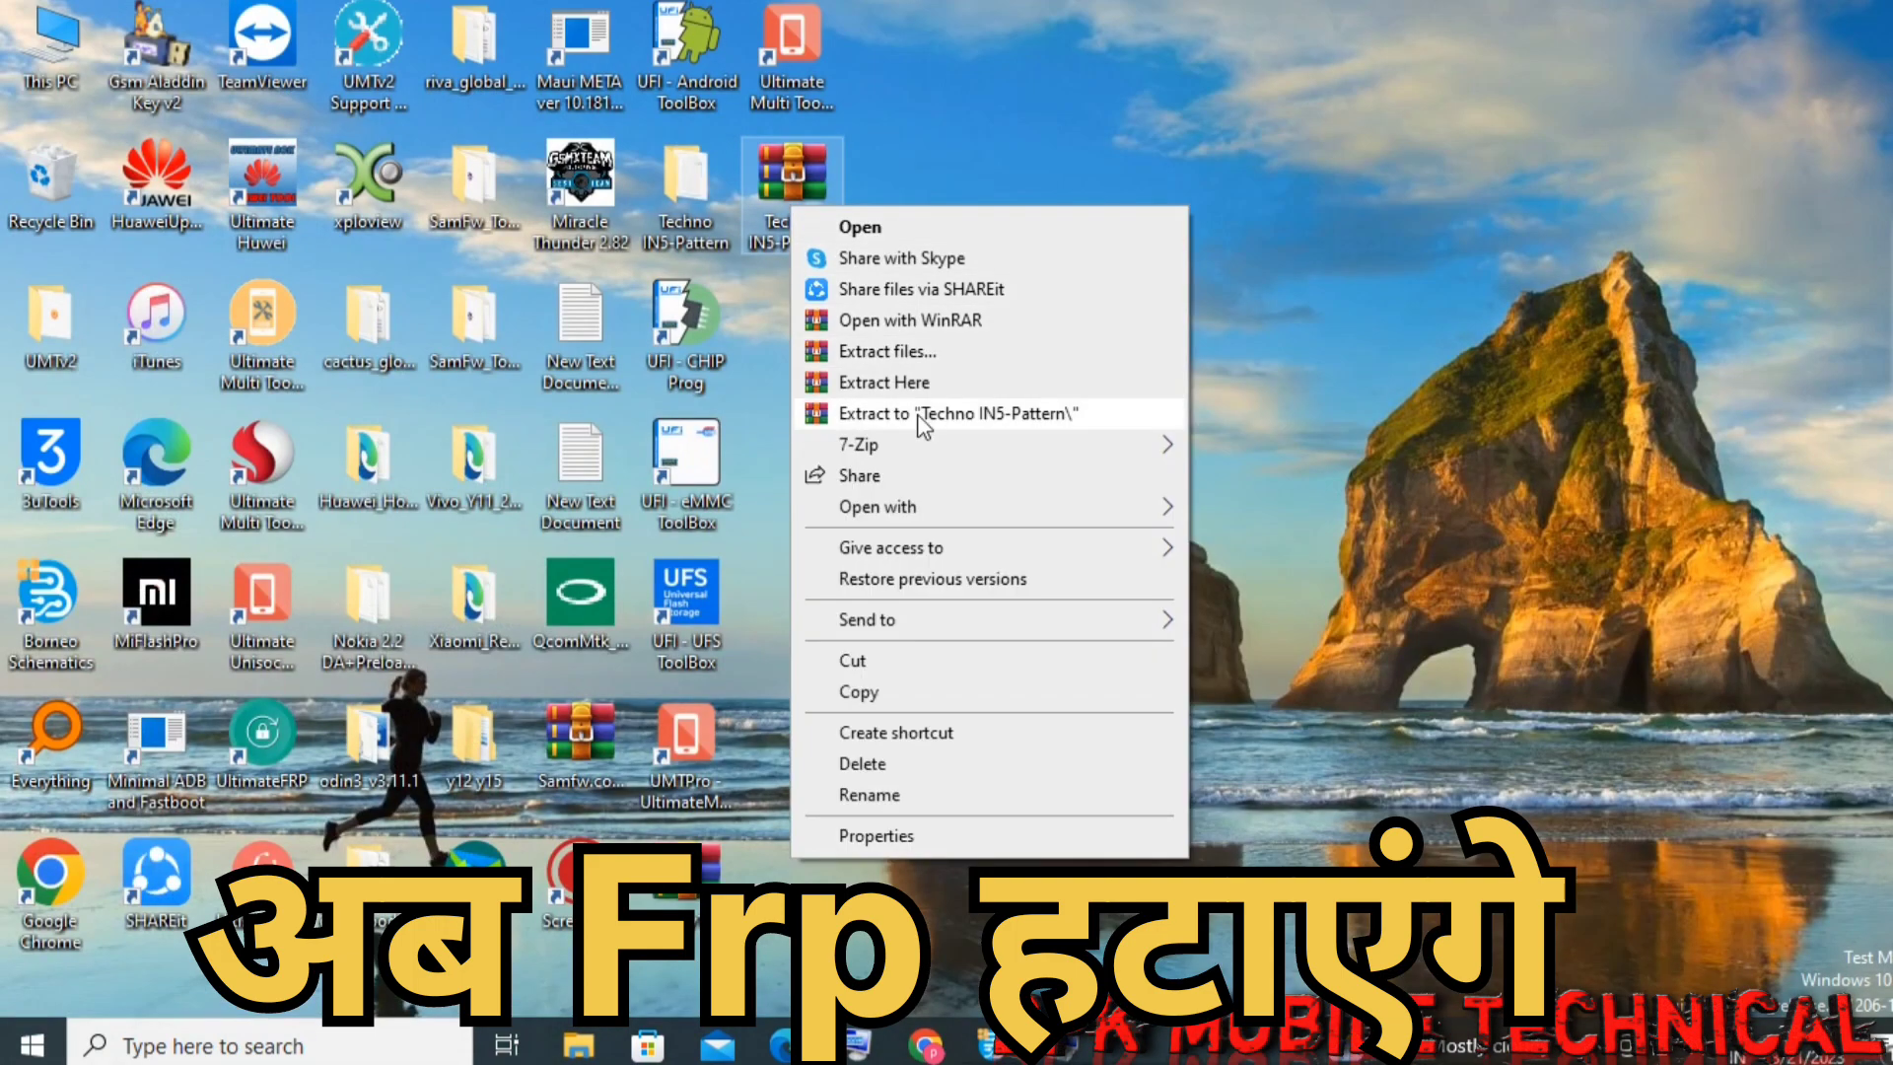
Extract the Techno IN5-Pattern archive over all its existing files and launch flash_tool from the extracted SP Flash Tool v5.1708 folder
{"action": "left_click", "coordinate": [918, 417]}
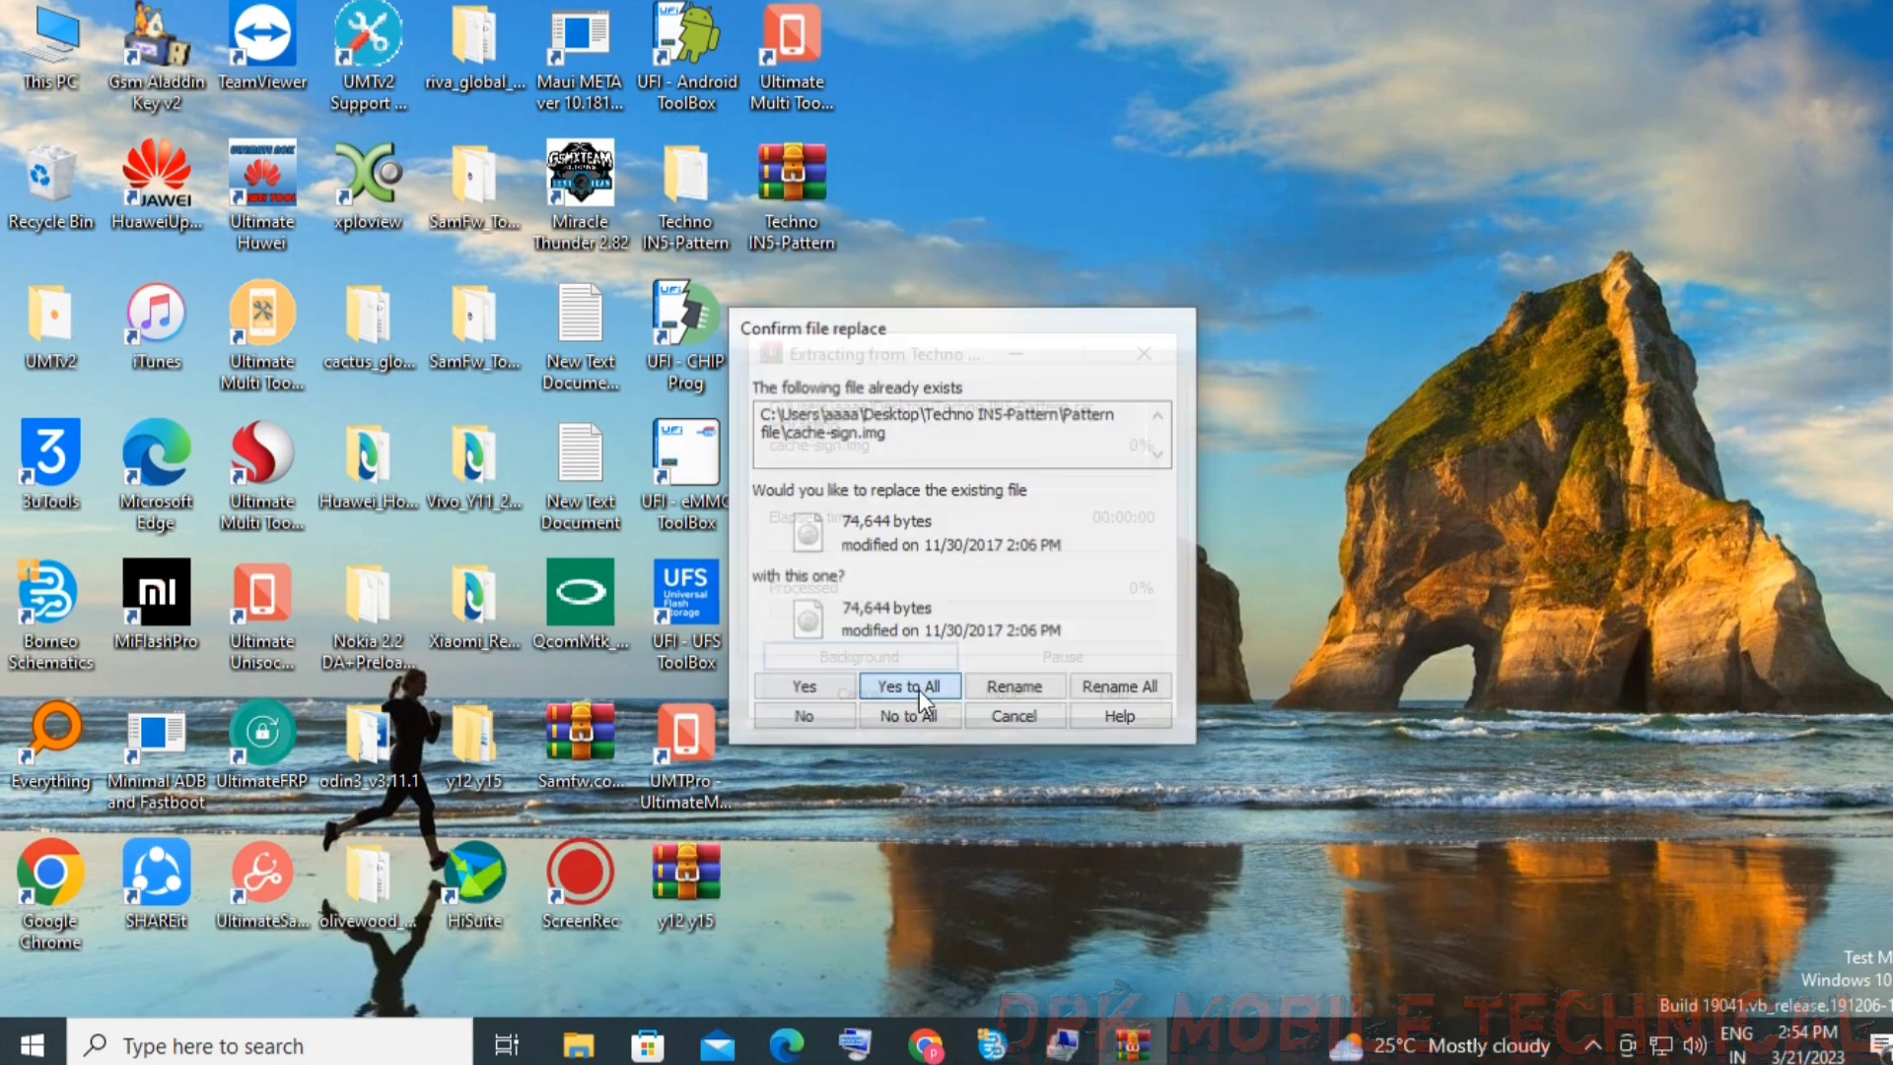
{"action": "left_click", "coordinate": [919, 690]}
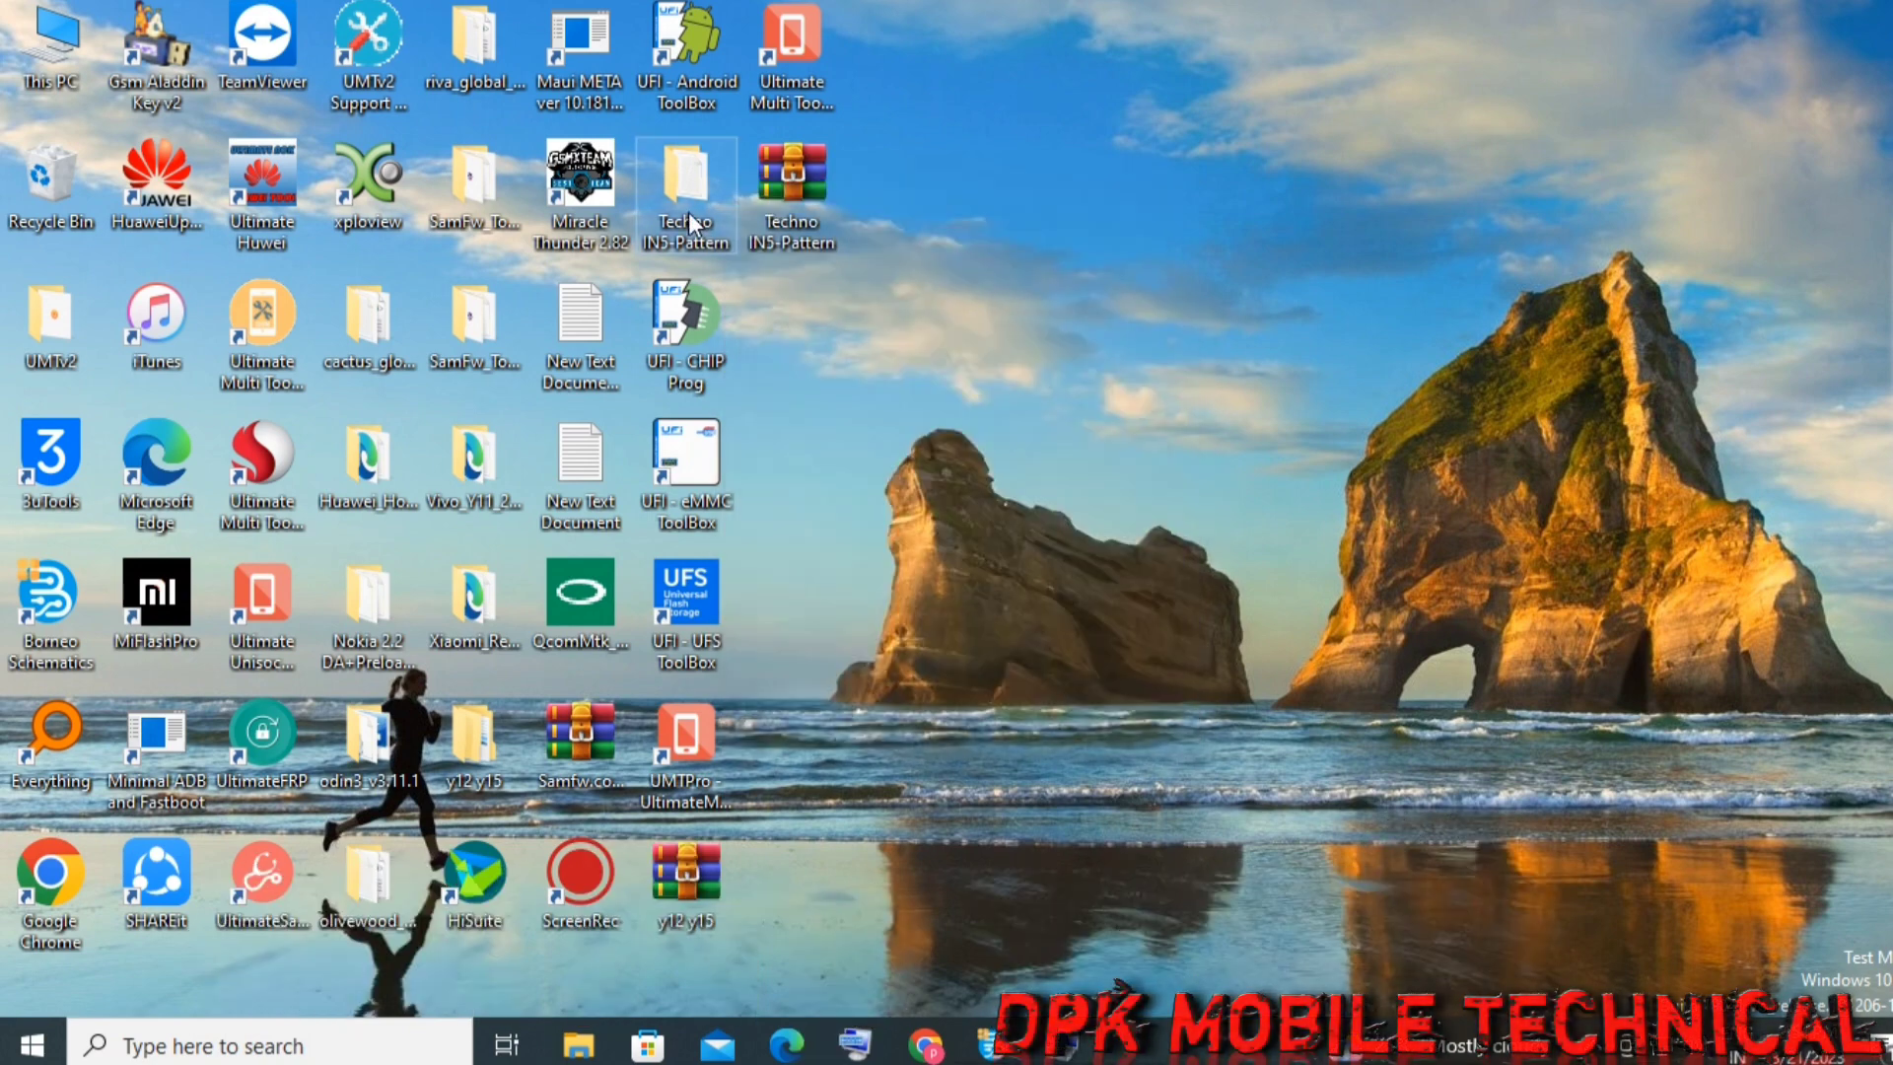
{"action": "double_click", "coordinate": [686, 183]}
{"action": "double_click", "coordinate": [465, 335]}
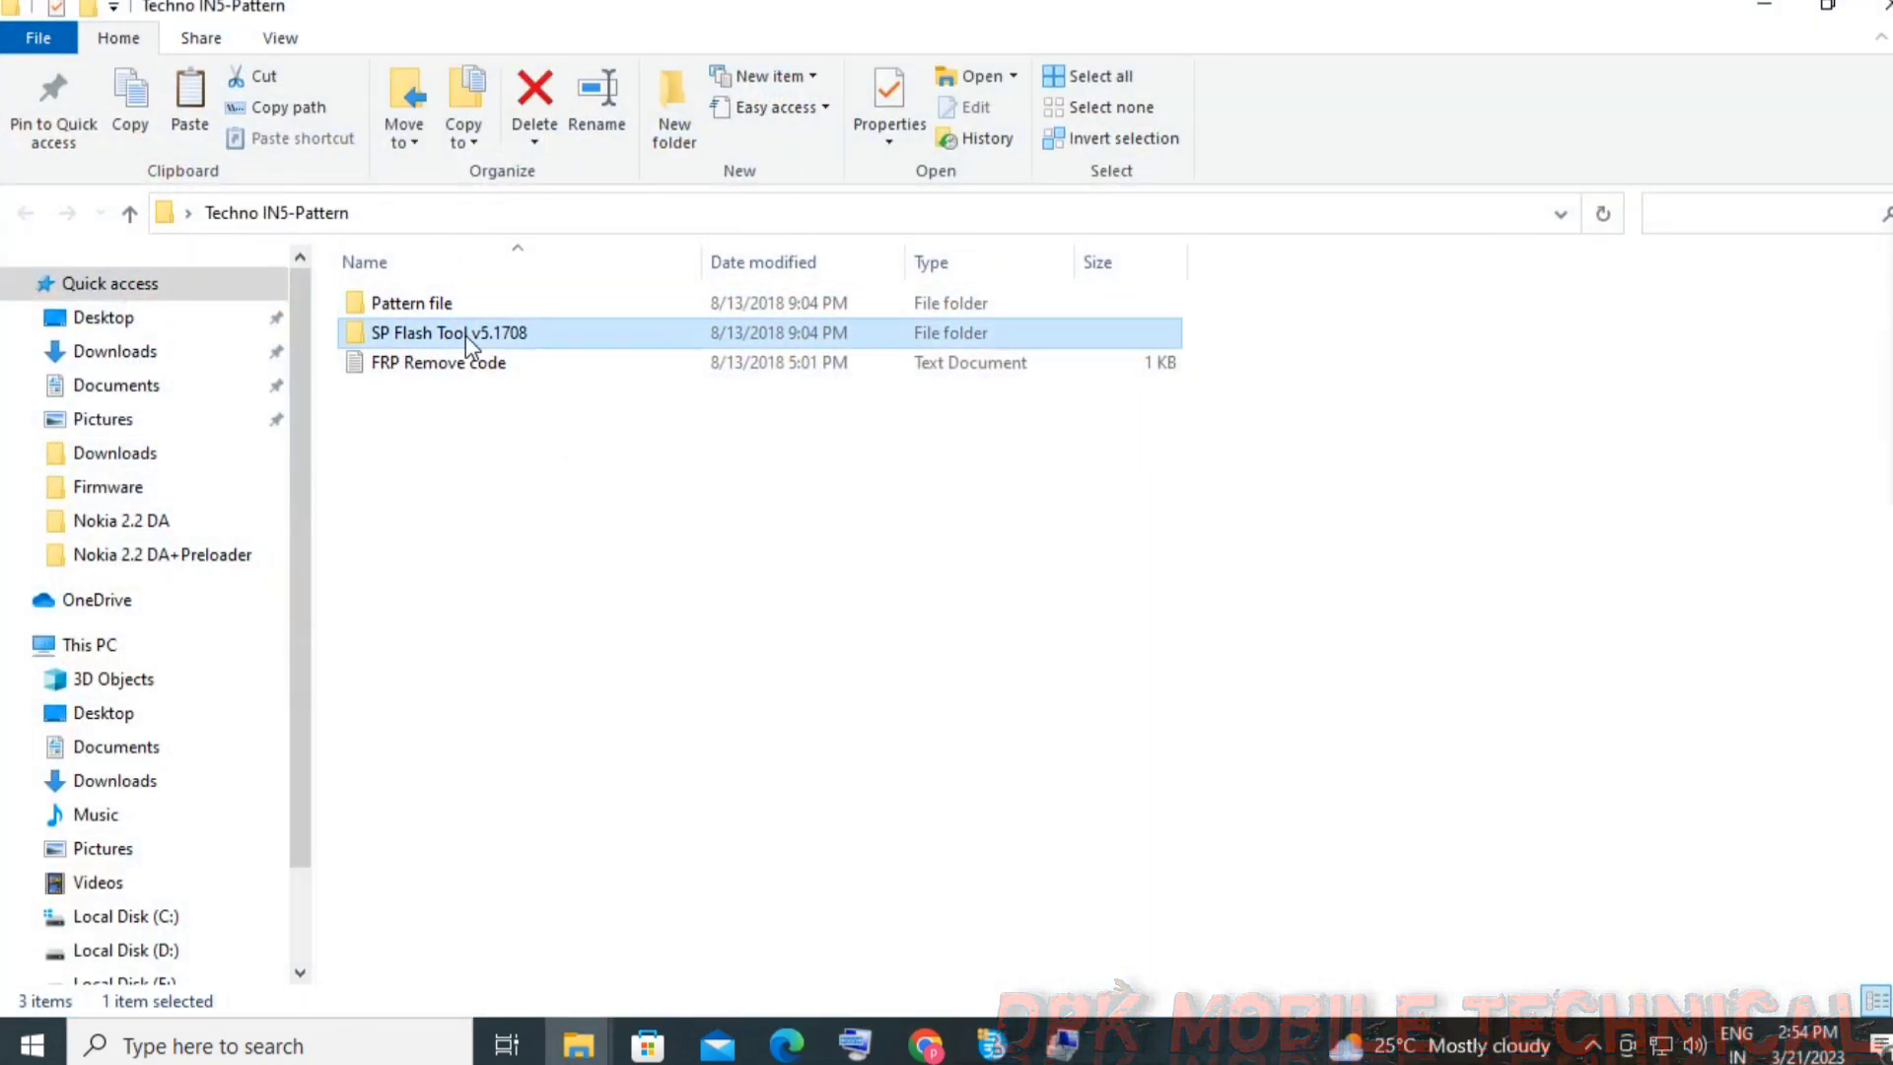
{"action": "double_click", "coordinate": [417, 721]}
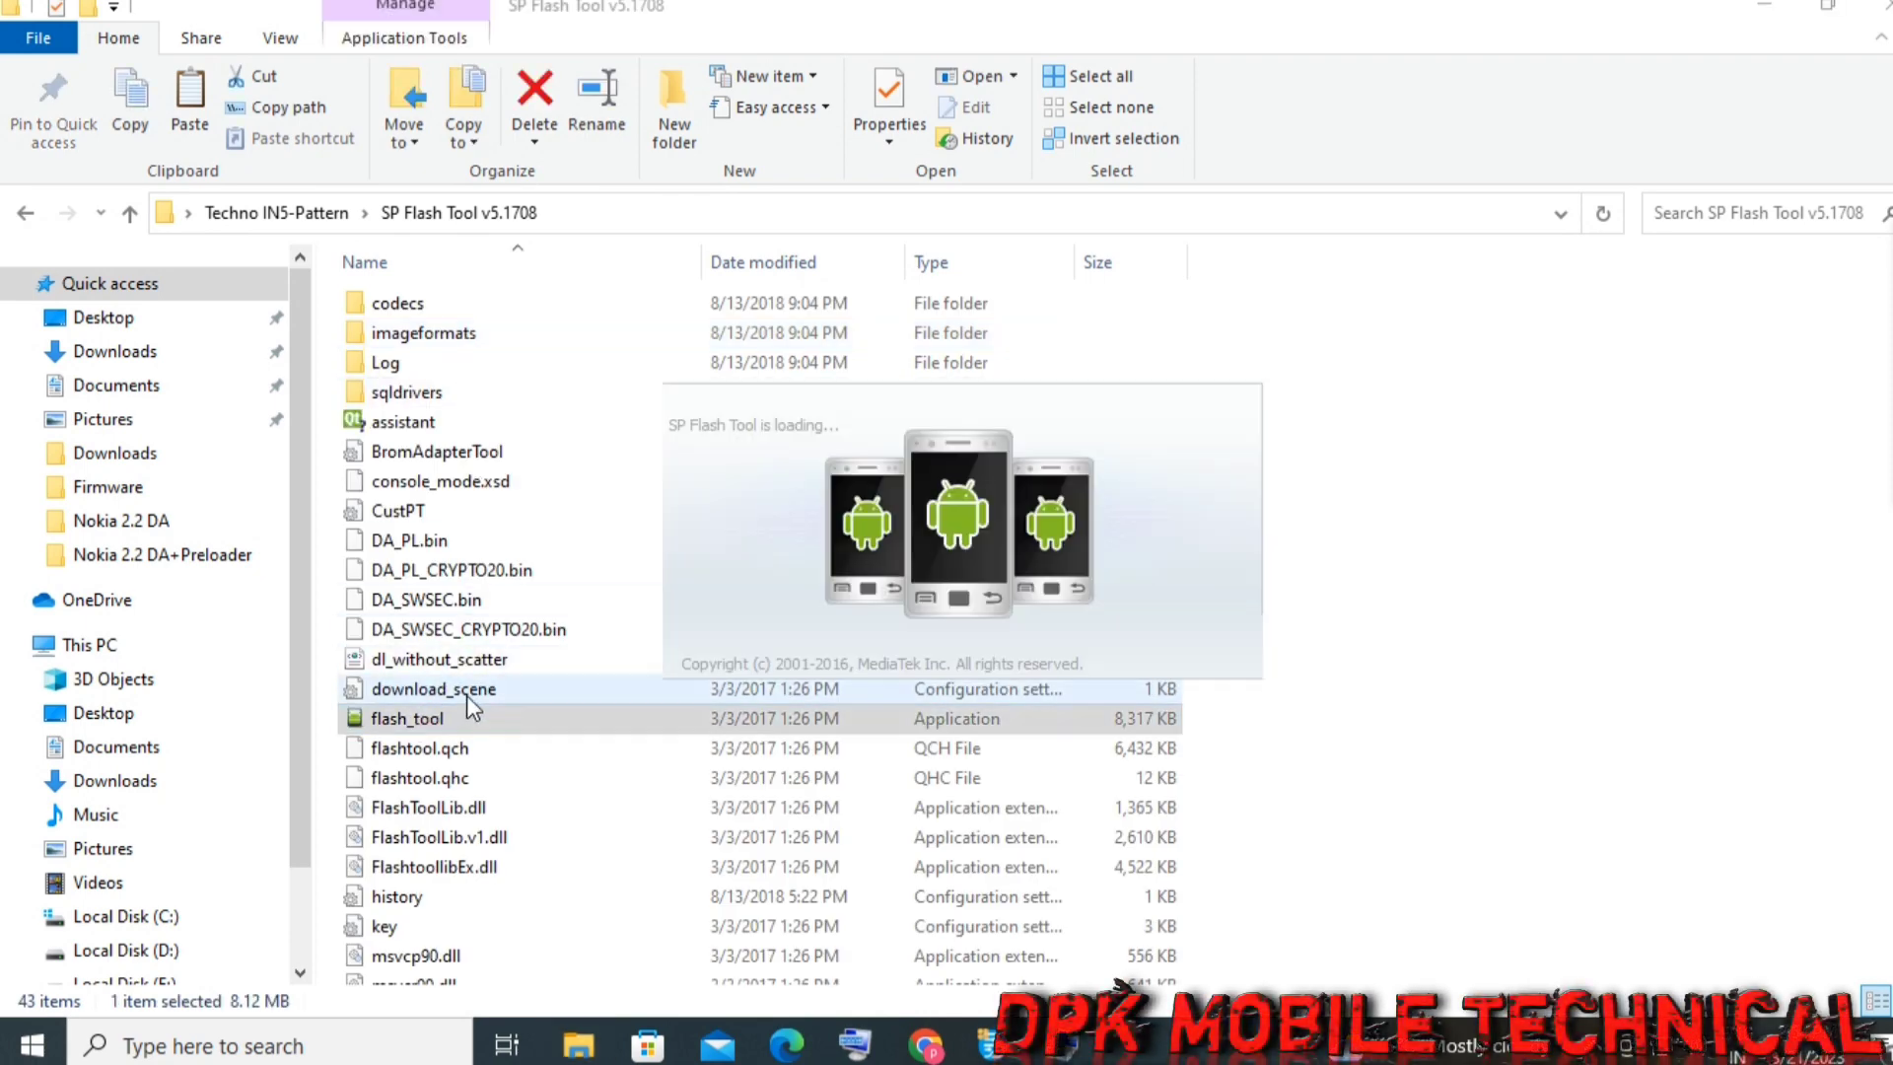
{"action": "left_click", "coordinate": [747, 587]}
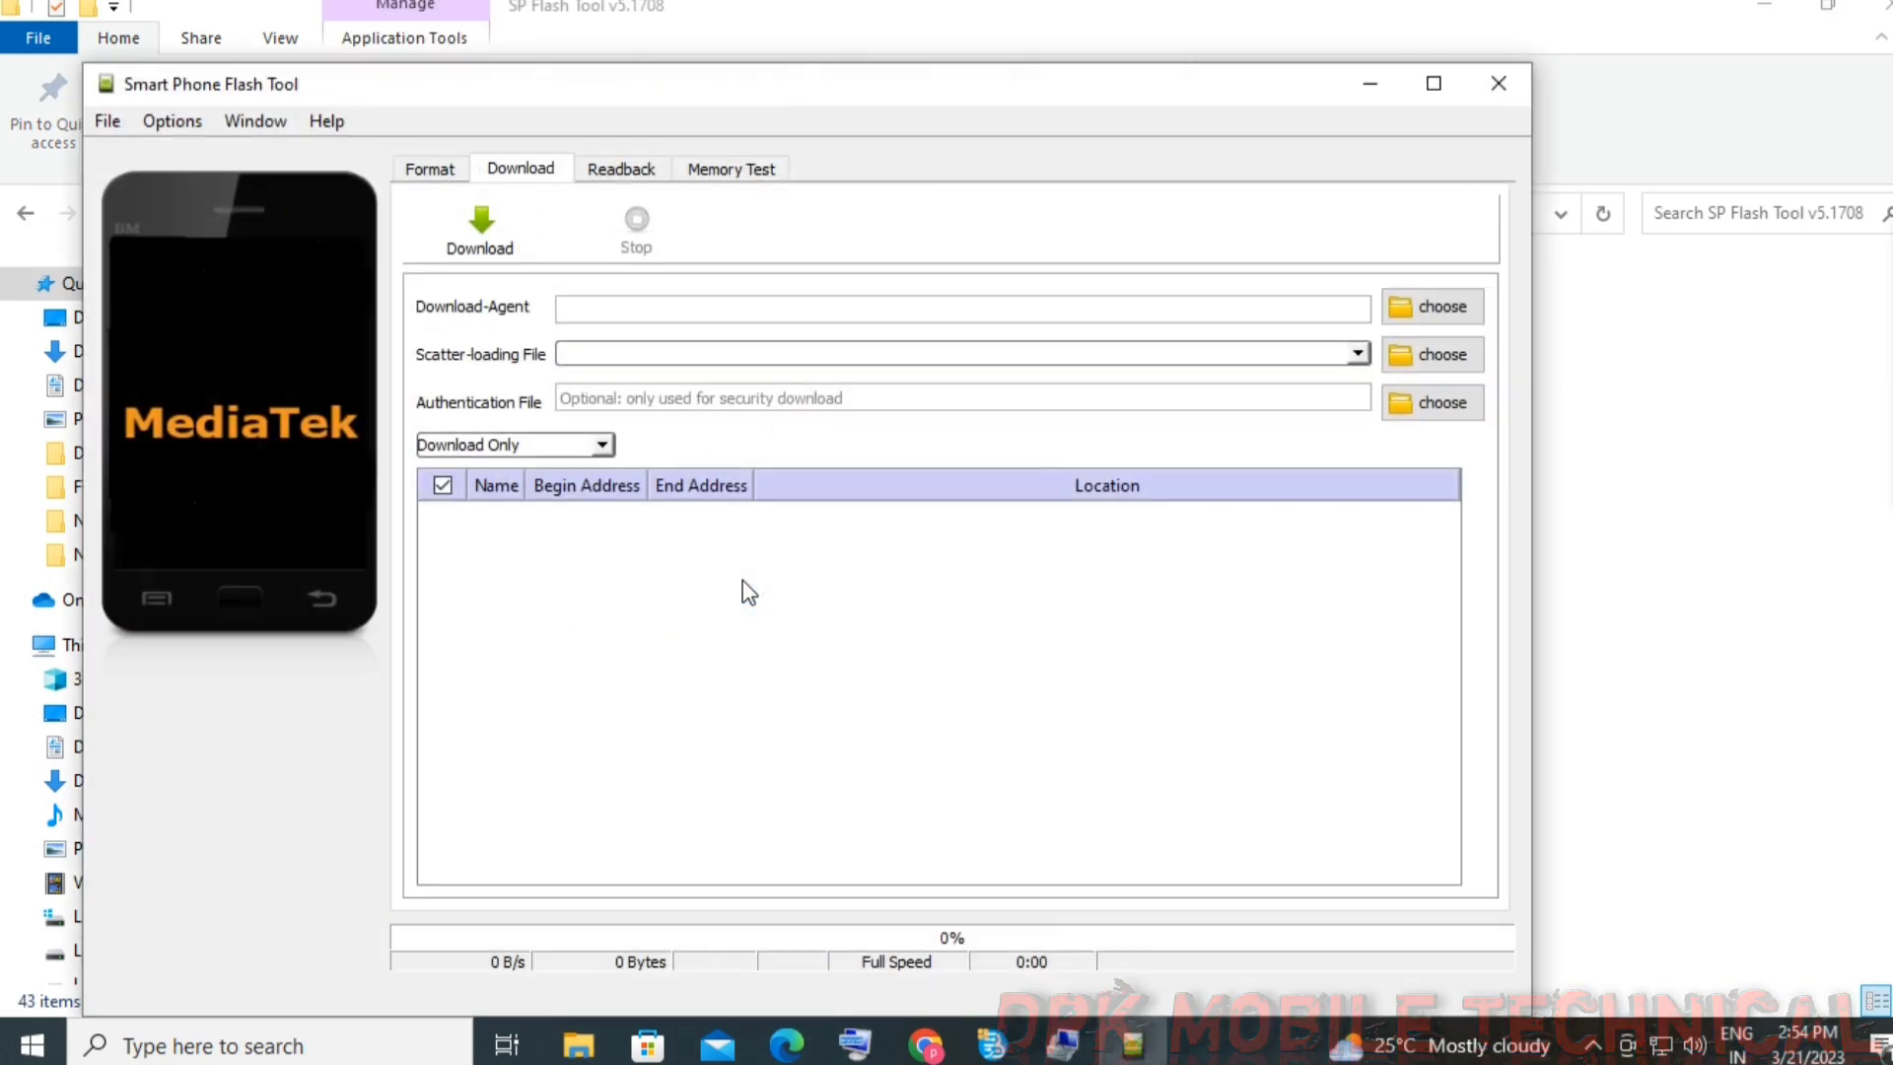
{"action": "left_click", "coordinate": [1880, 10]}
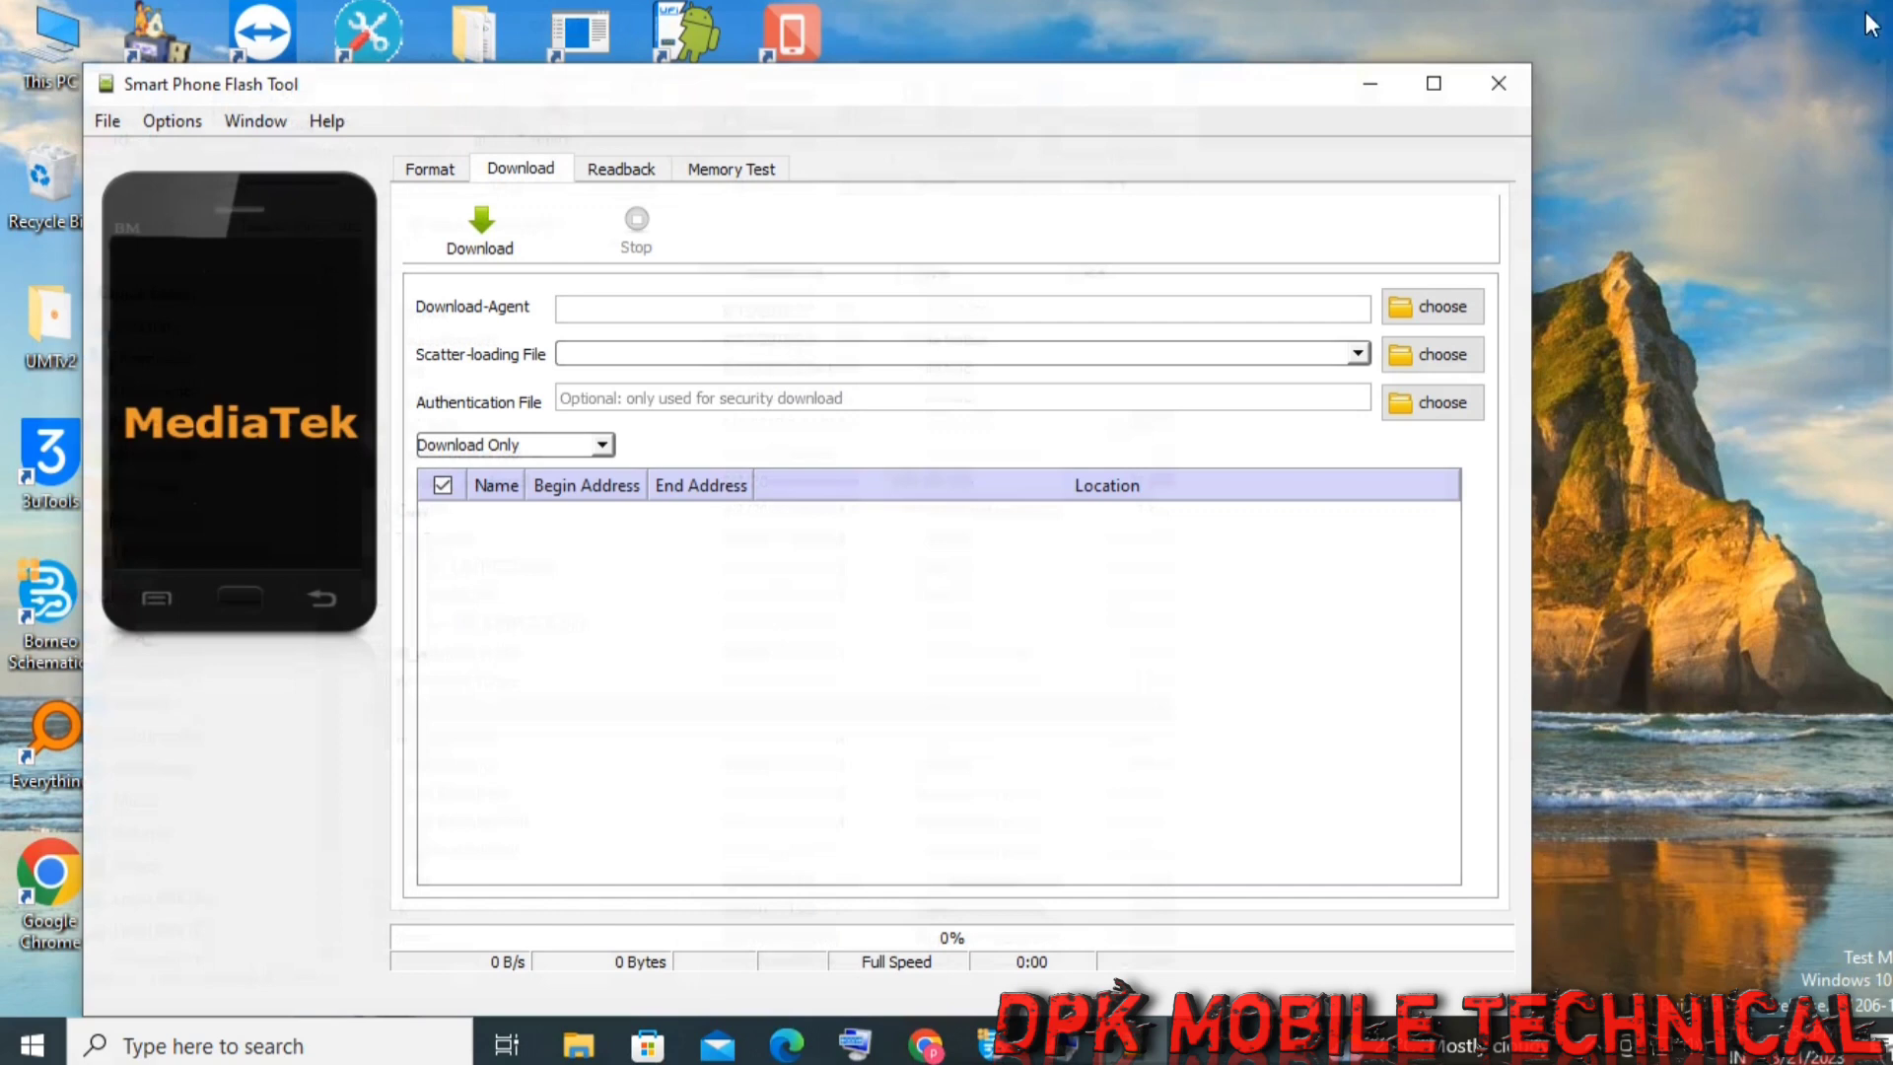
Load MT6737T_Android_scatter from the desktop's Techno IN5-Pattern\Pattern file folder as the scatter-loading file
{"action": "left_click", "coordinate": [1406, 357]}
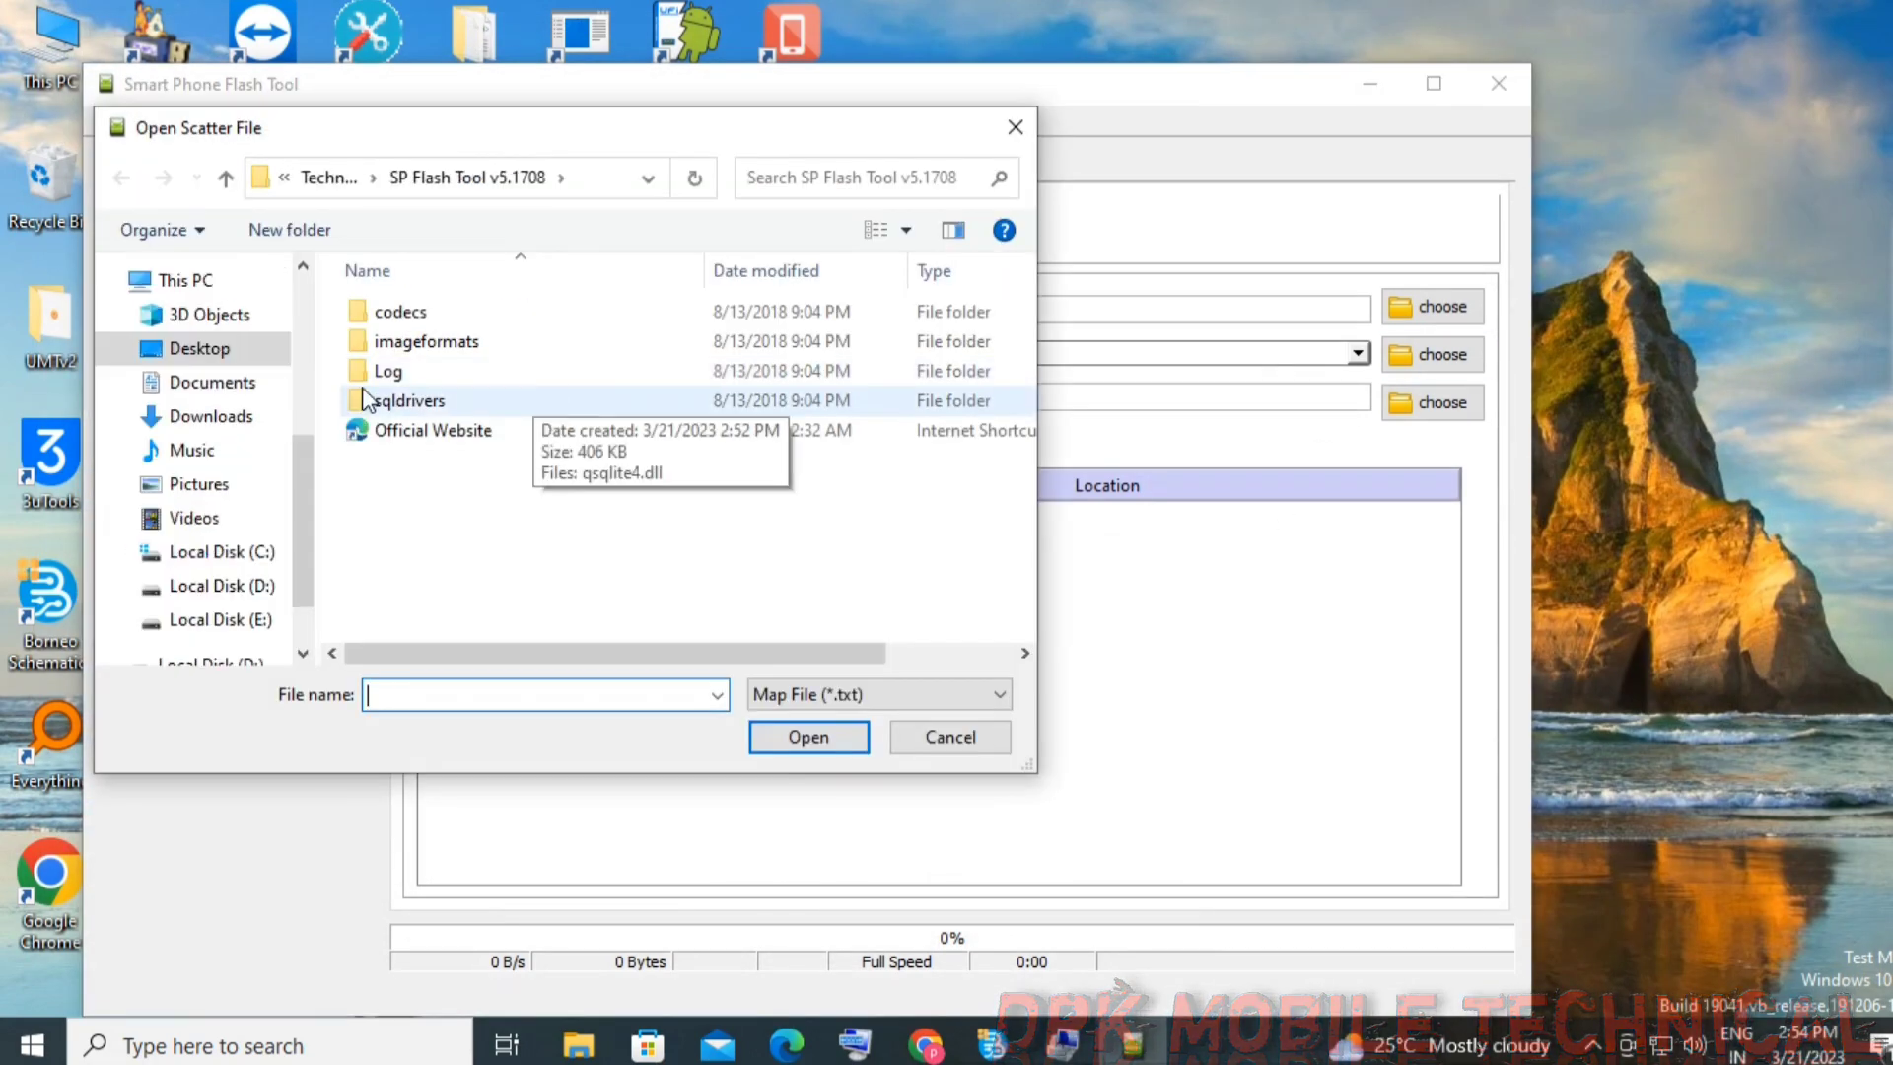
{"action": "left_click", "coordinate": [259, 352]}
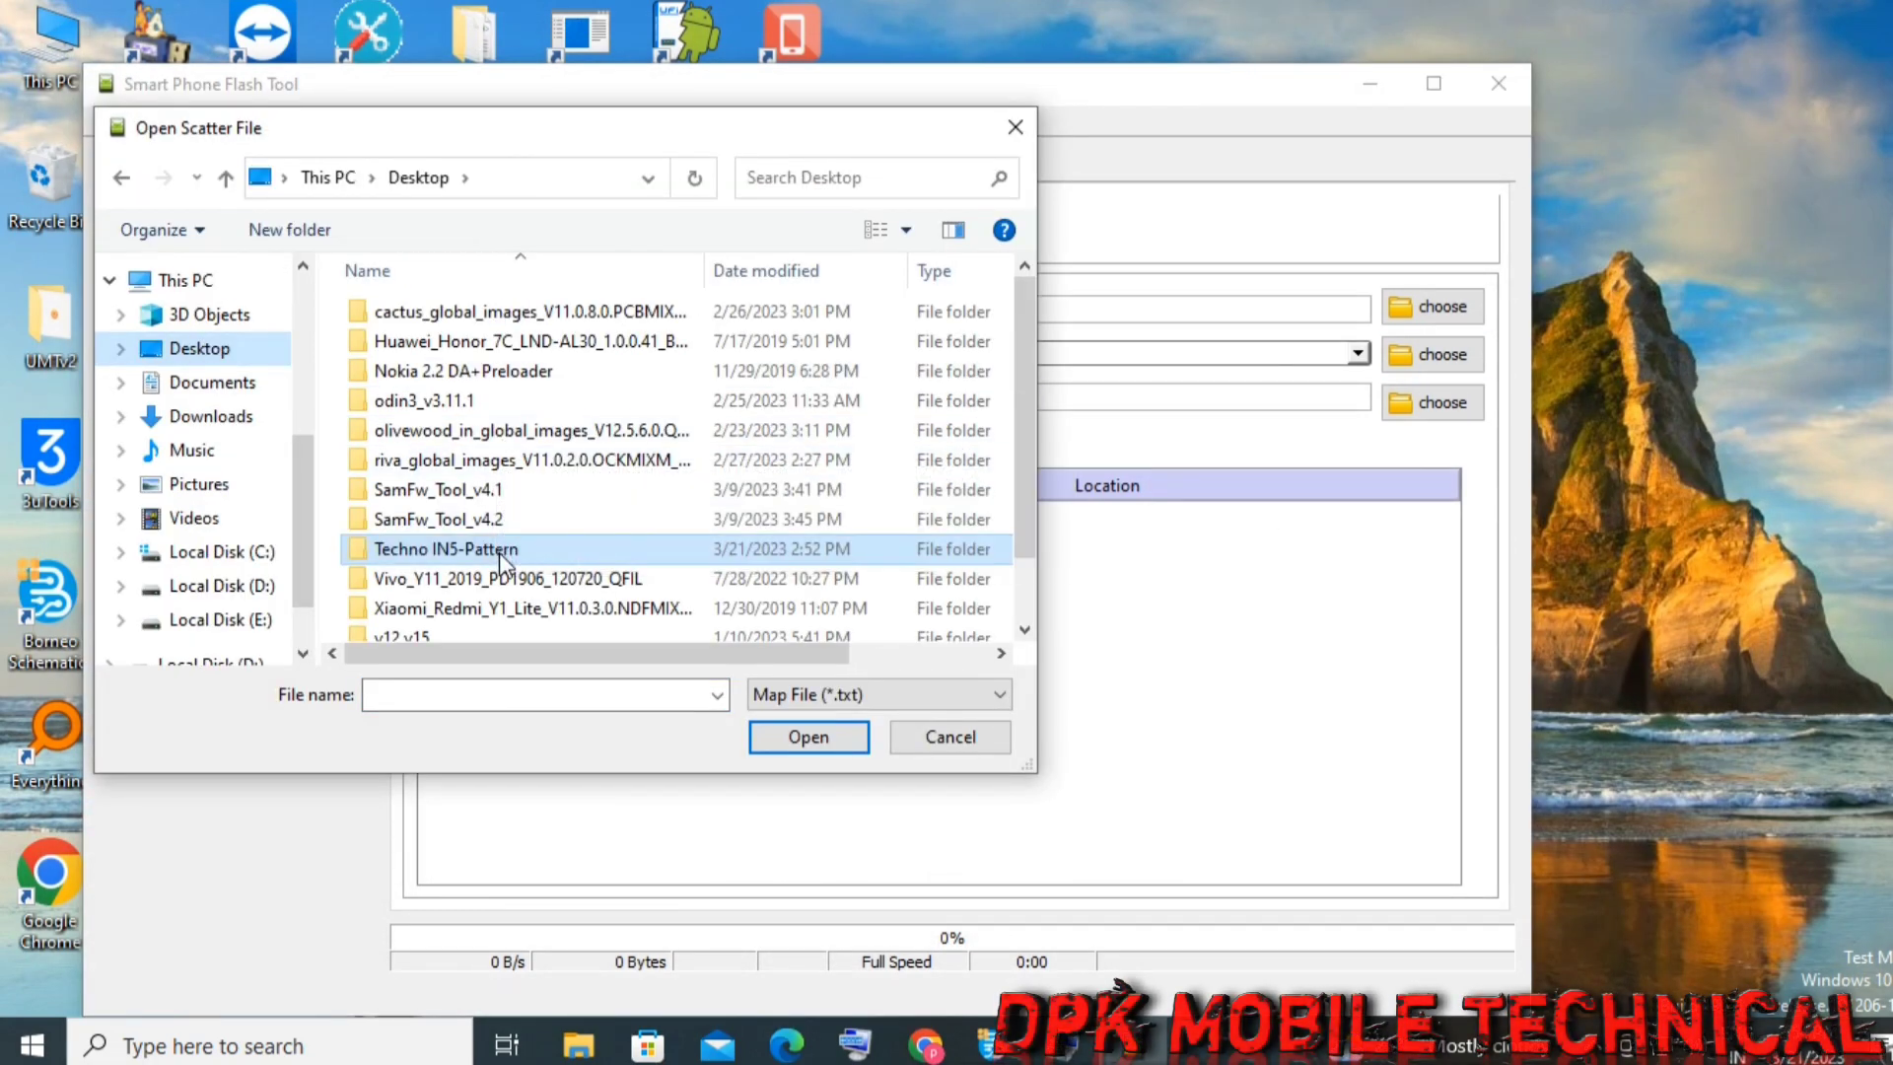
{"action": "double_click", "coordinate": [463, 435]}
{"action": "double_click", "coordinate": [440, 312]}
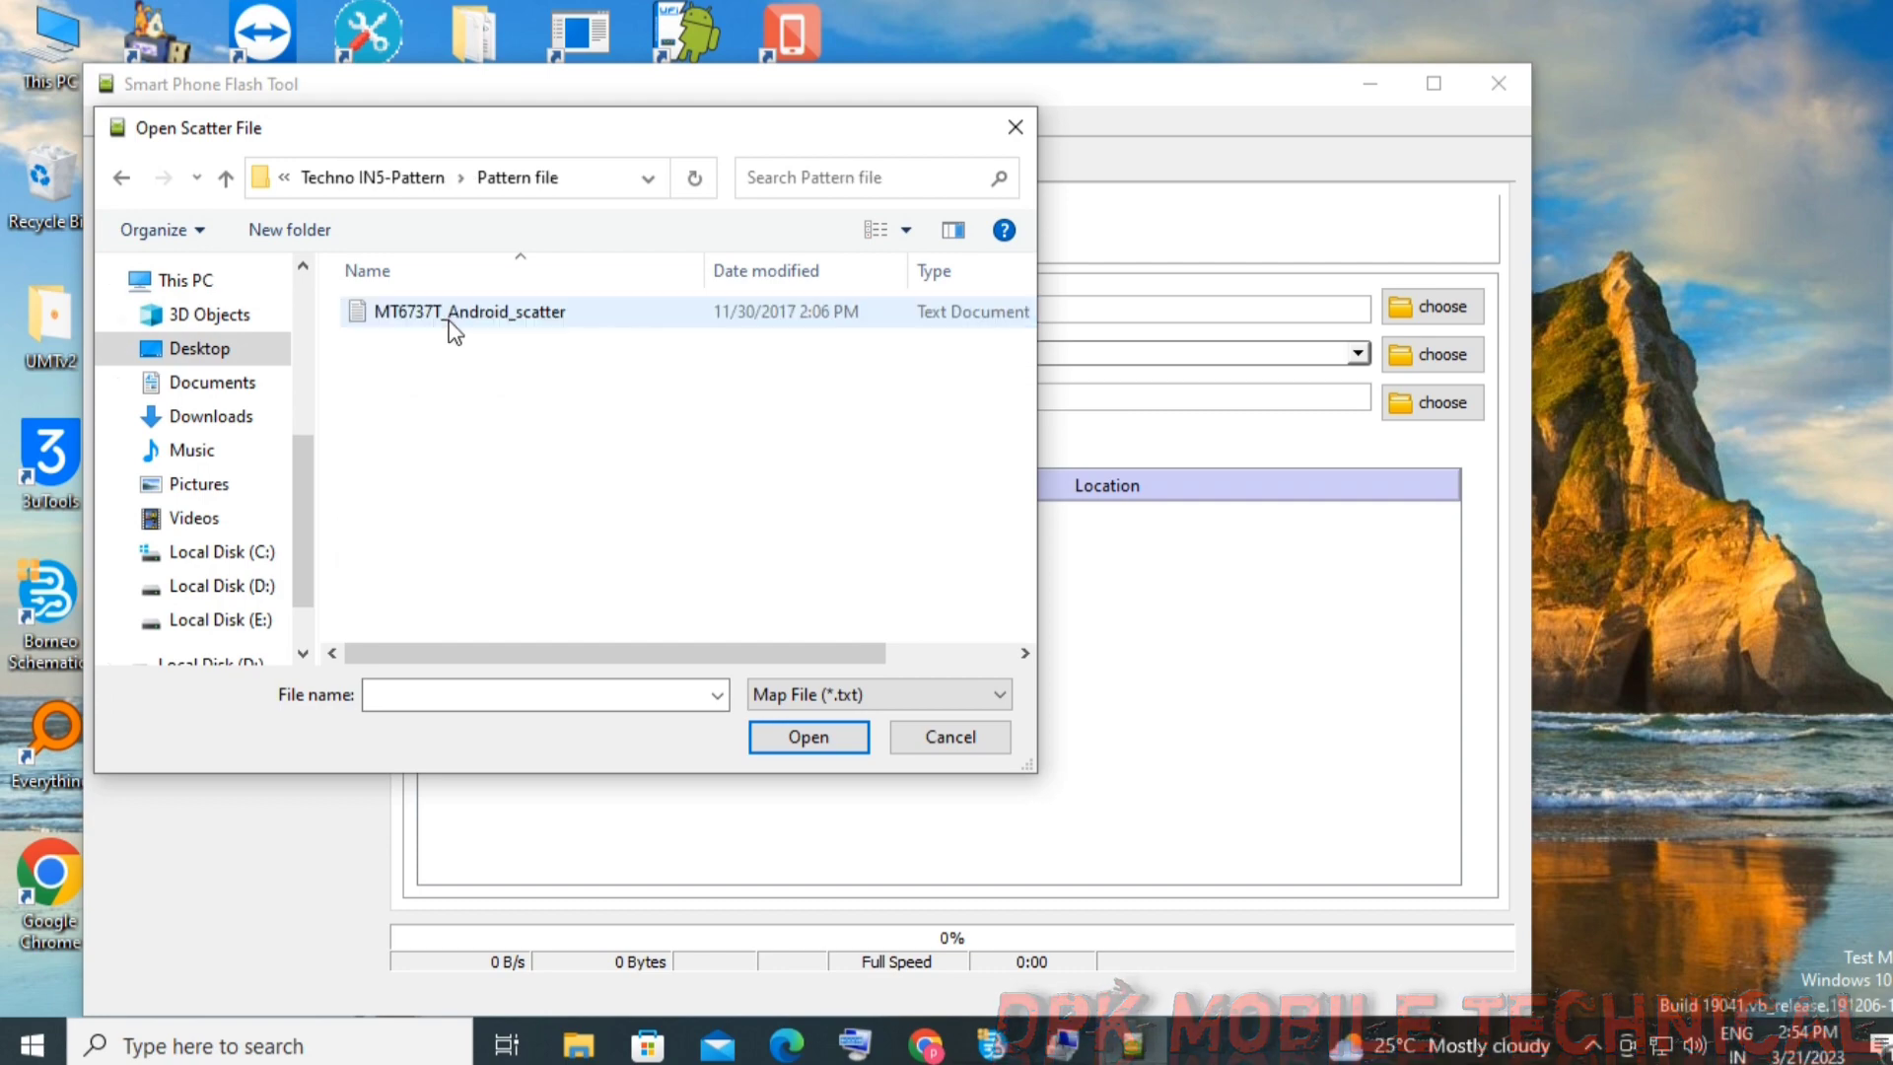
{"action": "left_click", "coordinate": [451, 318]}
{"action": "double_click", "coordinate": [456, 322]}
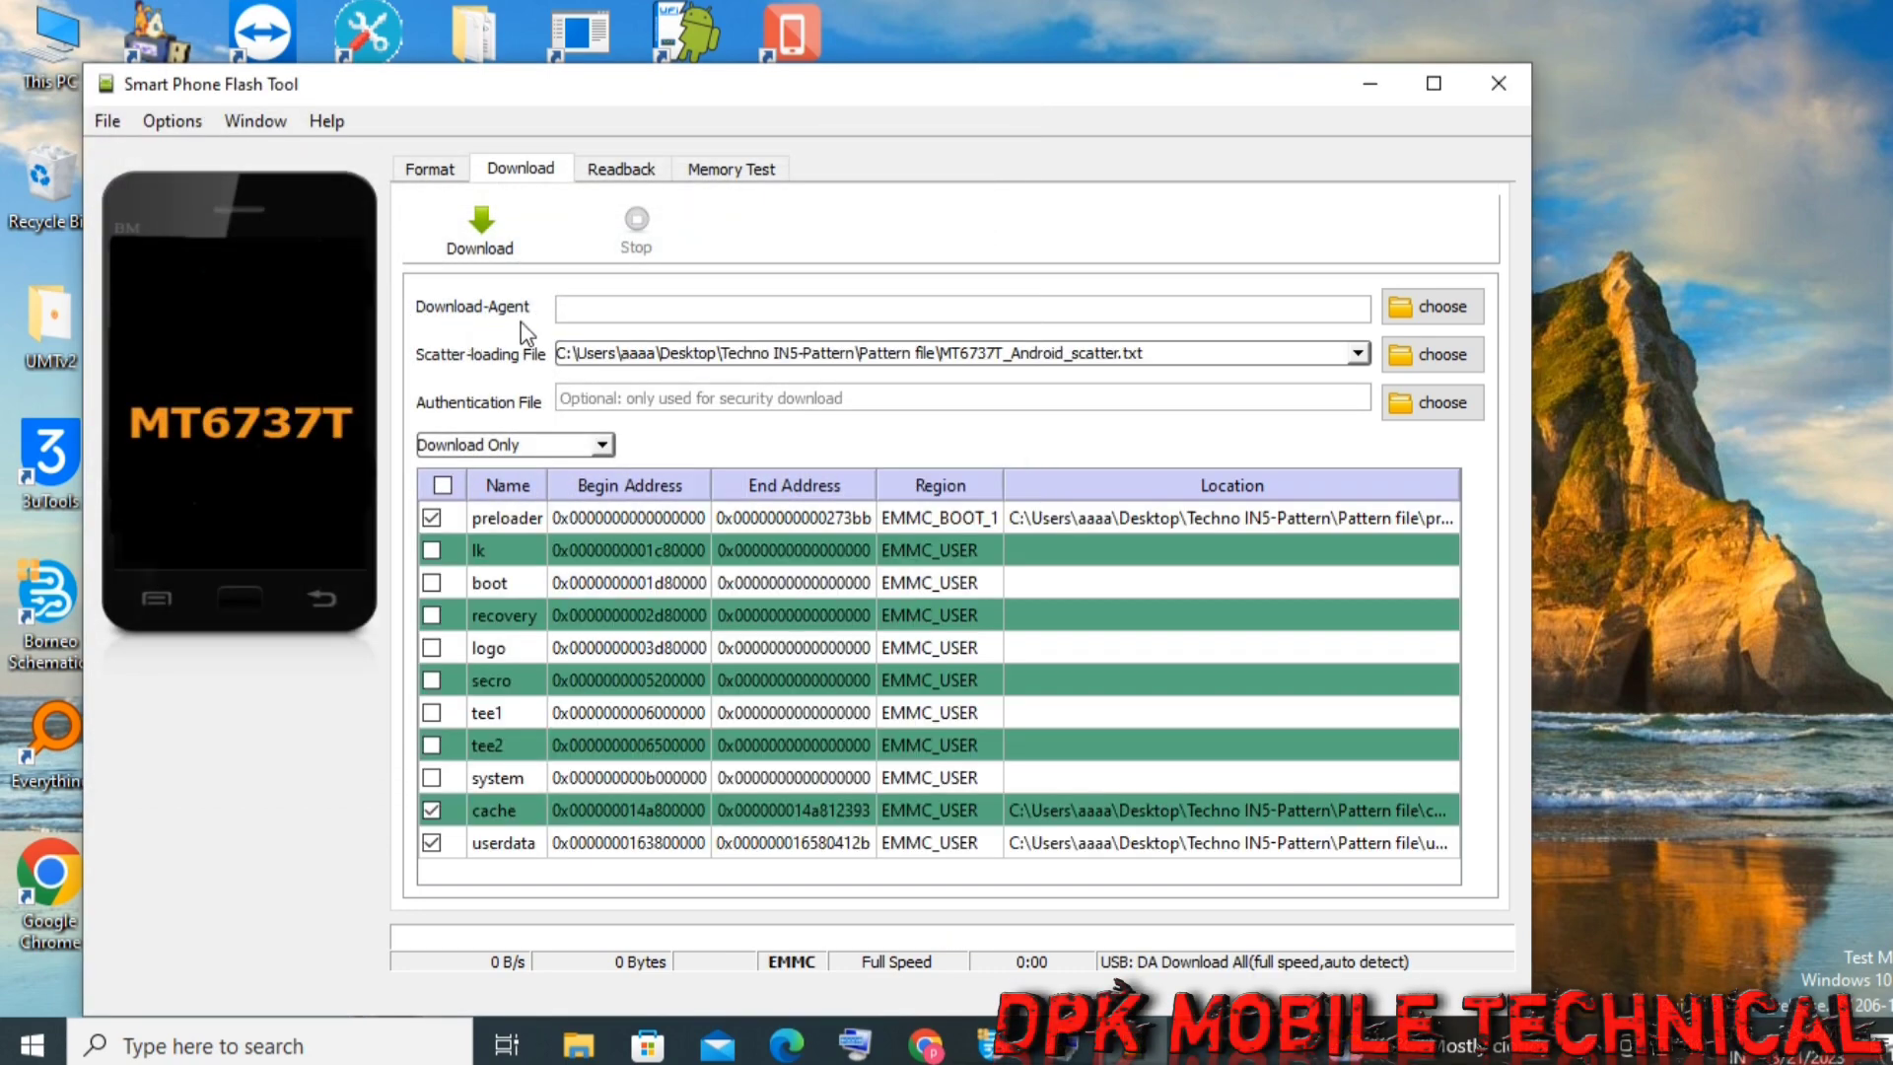
Set the download agent to MTK_AllInOne_DA.bin from the SP Flash Tool v5.1708 folder
{"action": "left_click", "coordinate": [1427, 309]}
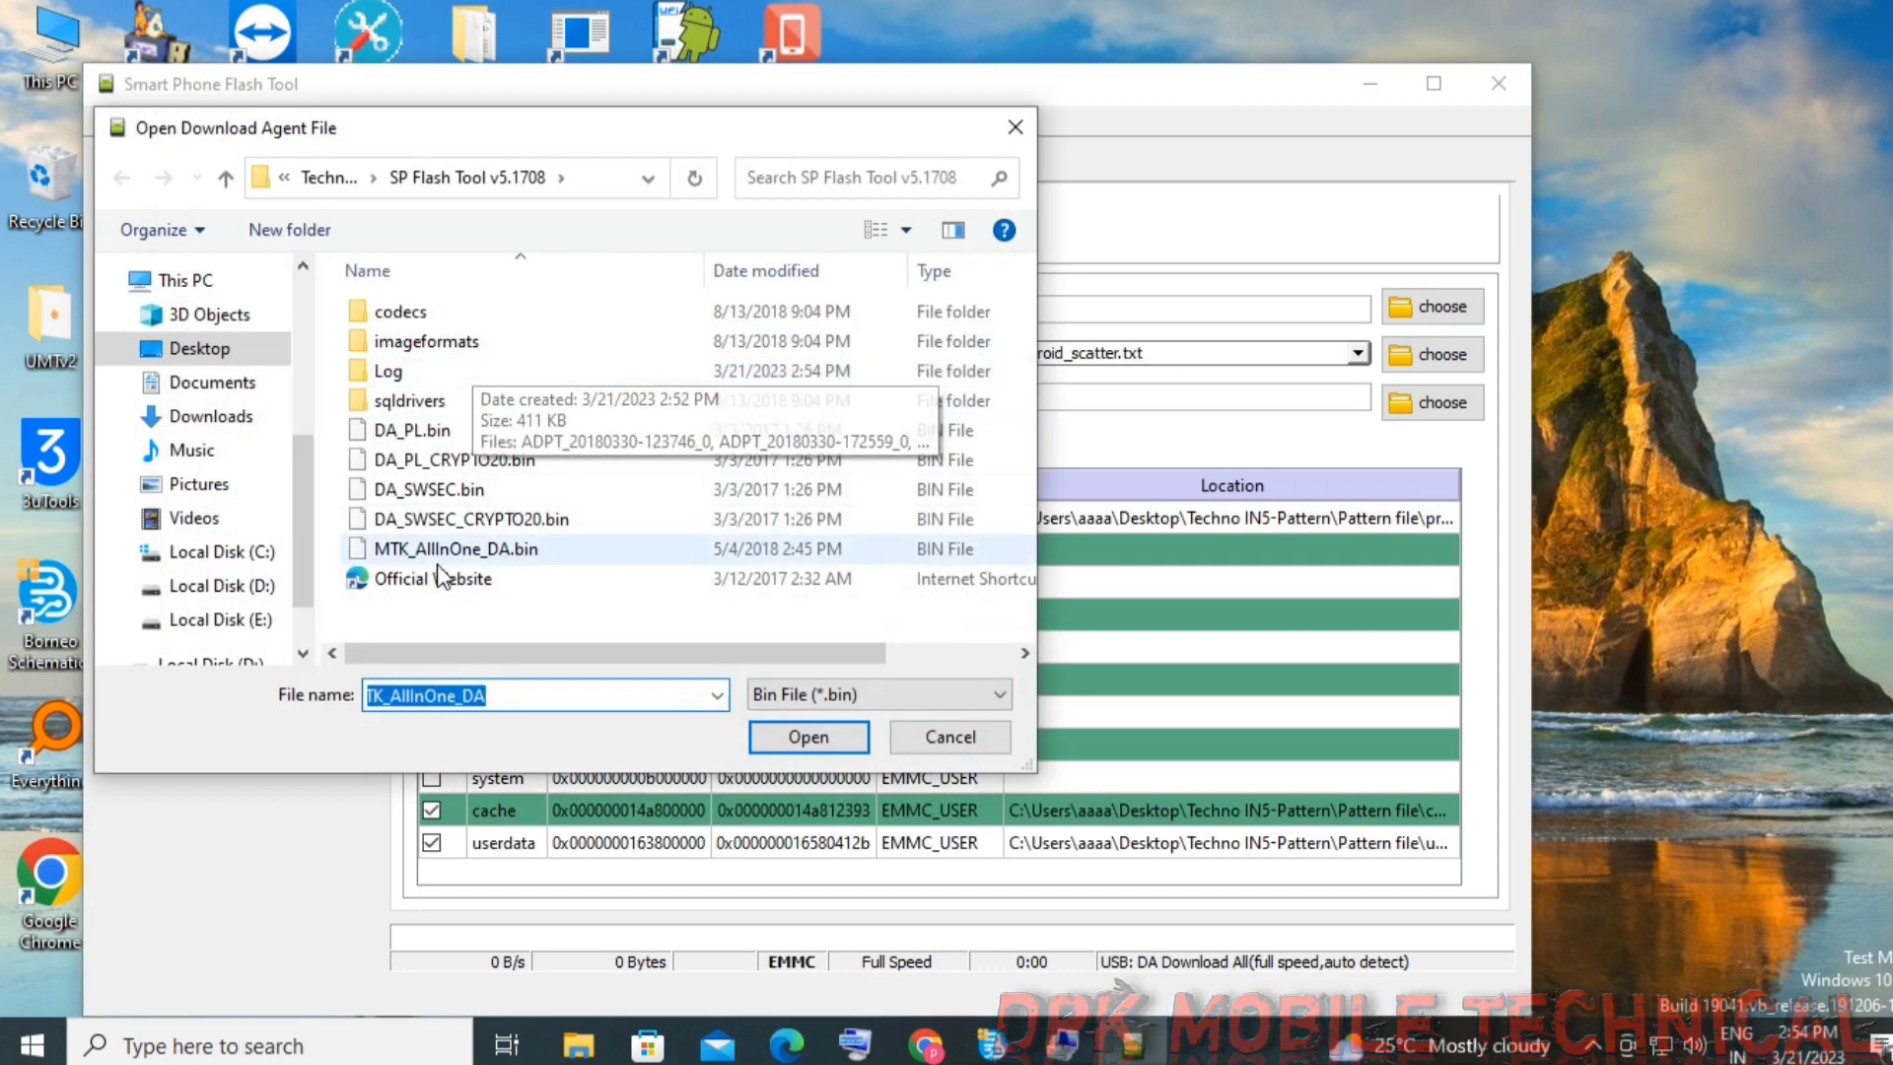
{"action": "double_click", "coordinate": [436, 549]}
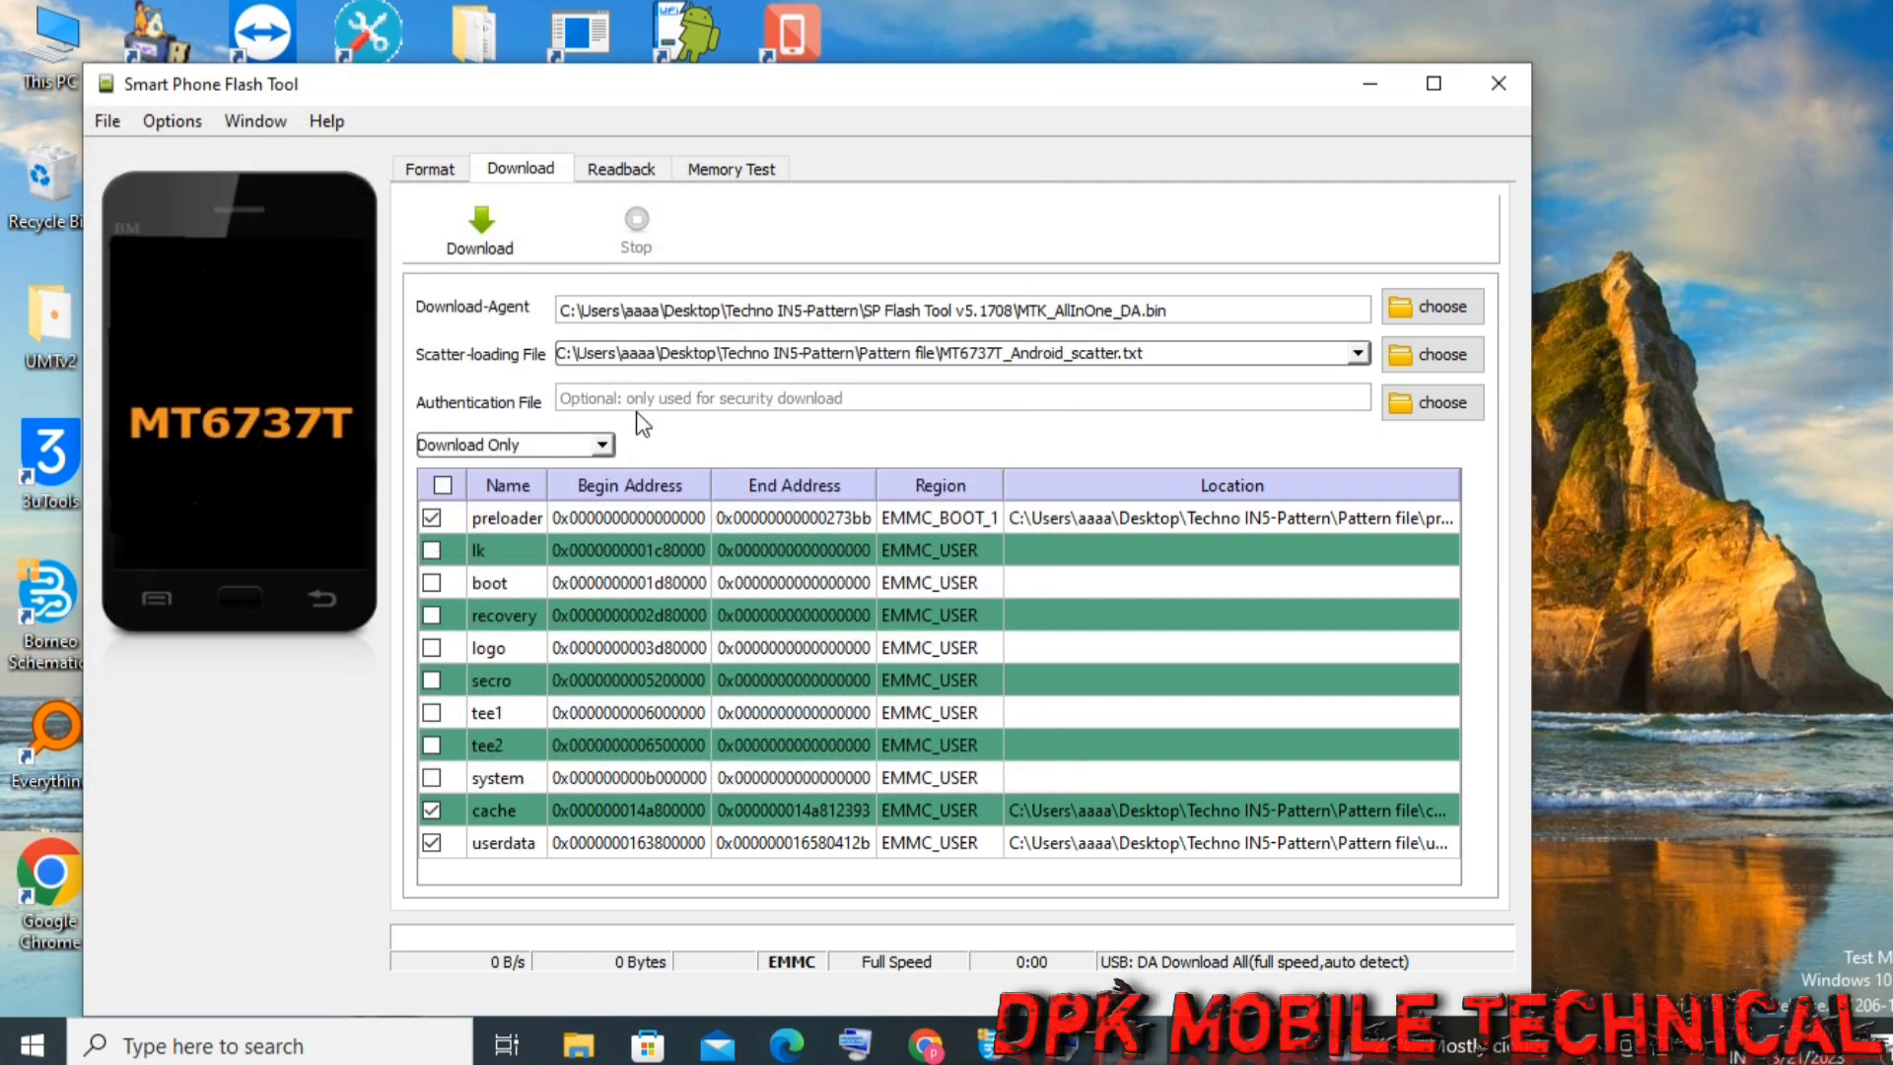
{"action": "left_click", "coordinate": [1432, 308]}
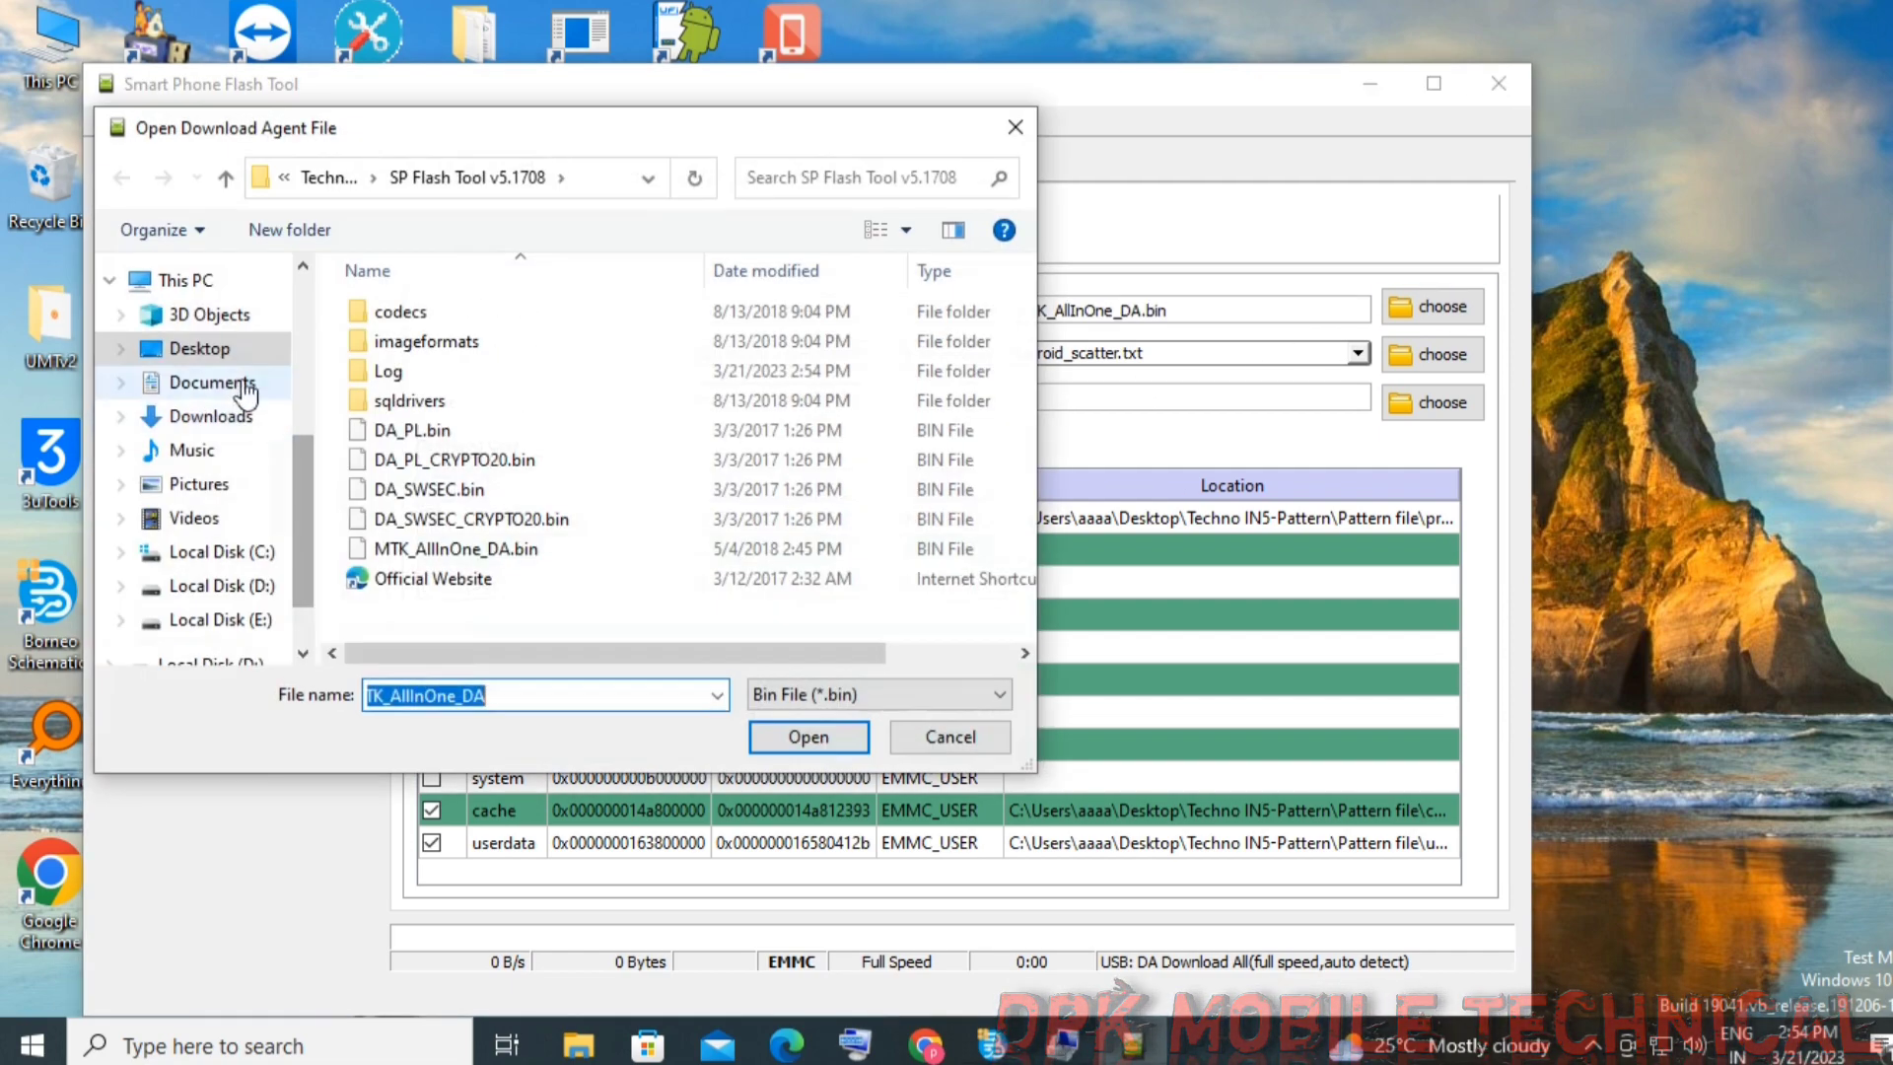
{"action": "left_click", "coordinate": [219, 350]}
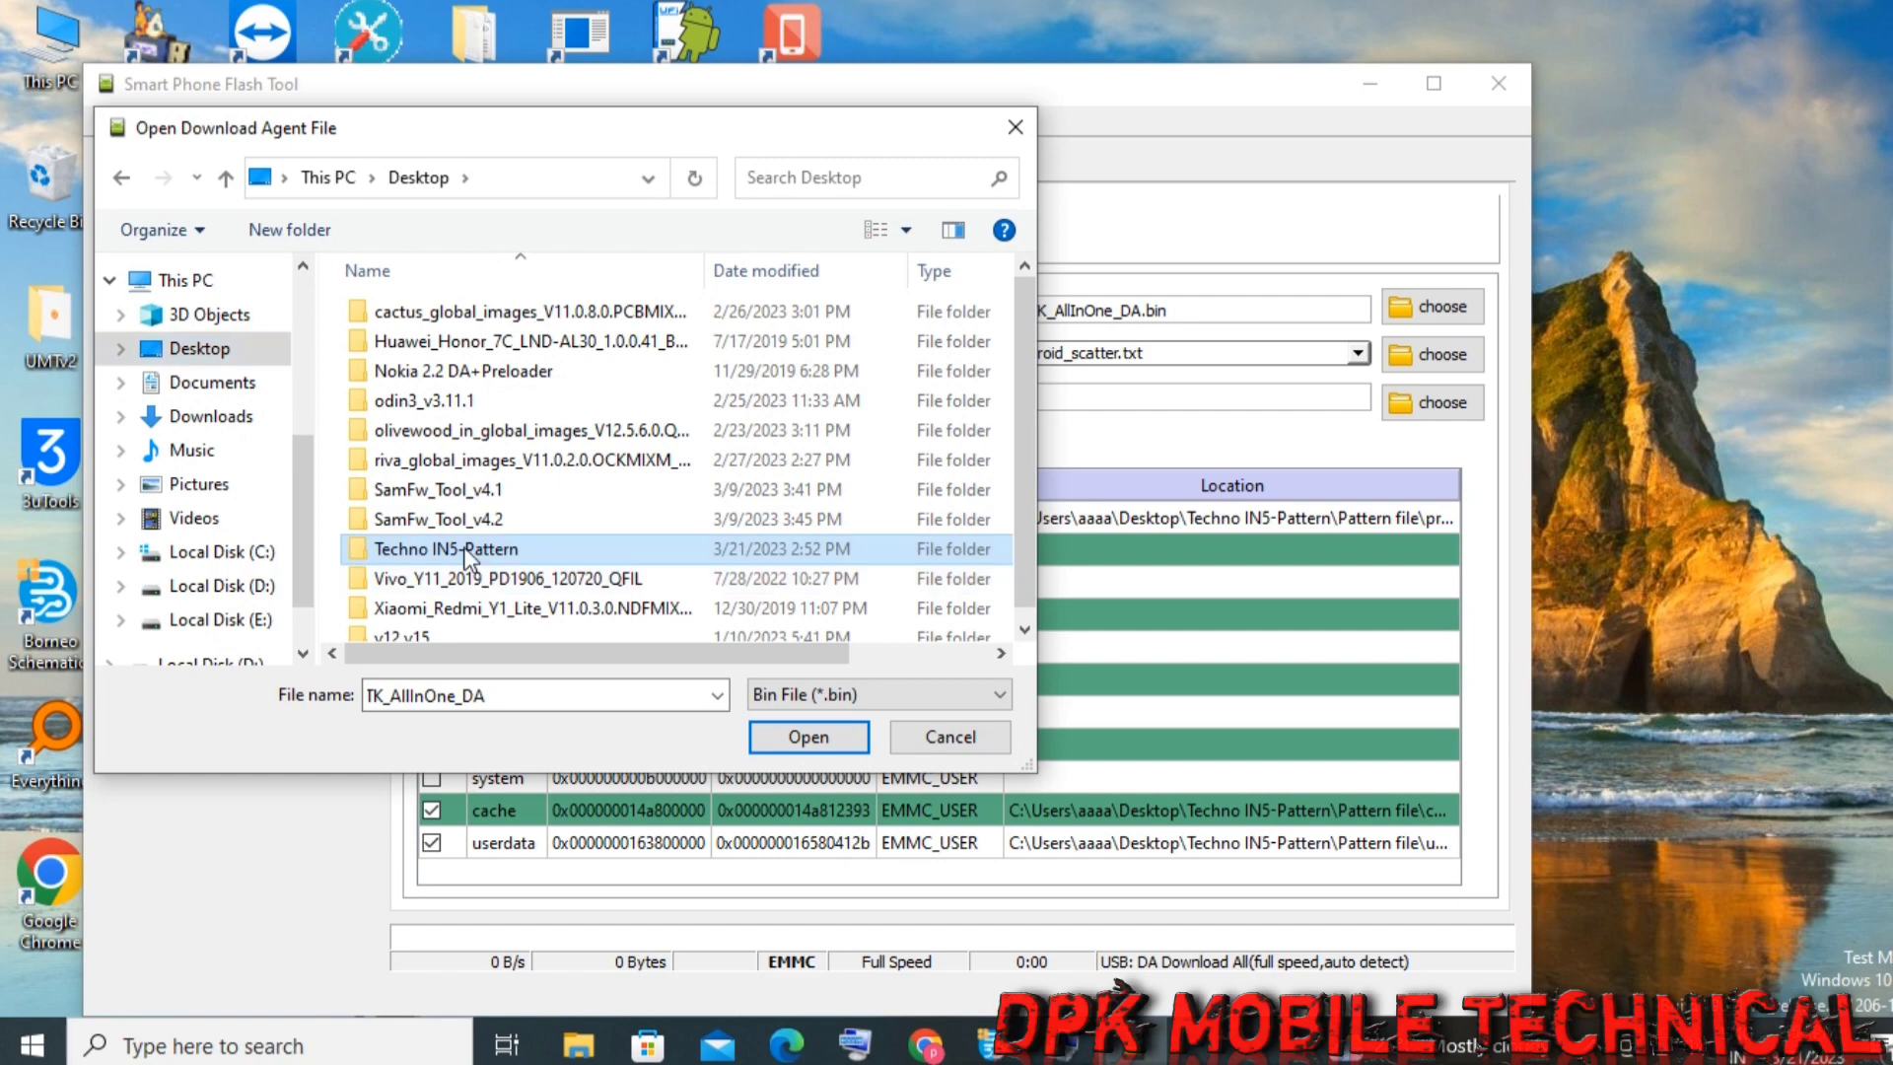
{"action": "double_click", "coordinate": [463, 576]}
{"action": "double_click", "coordinate": [435, 345]}
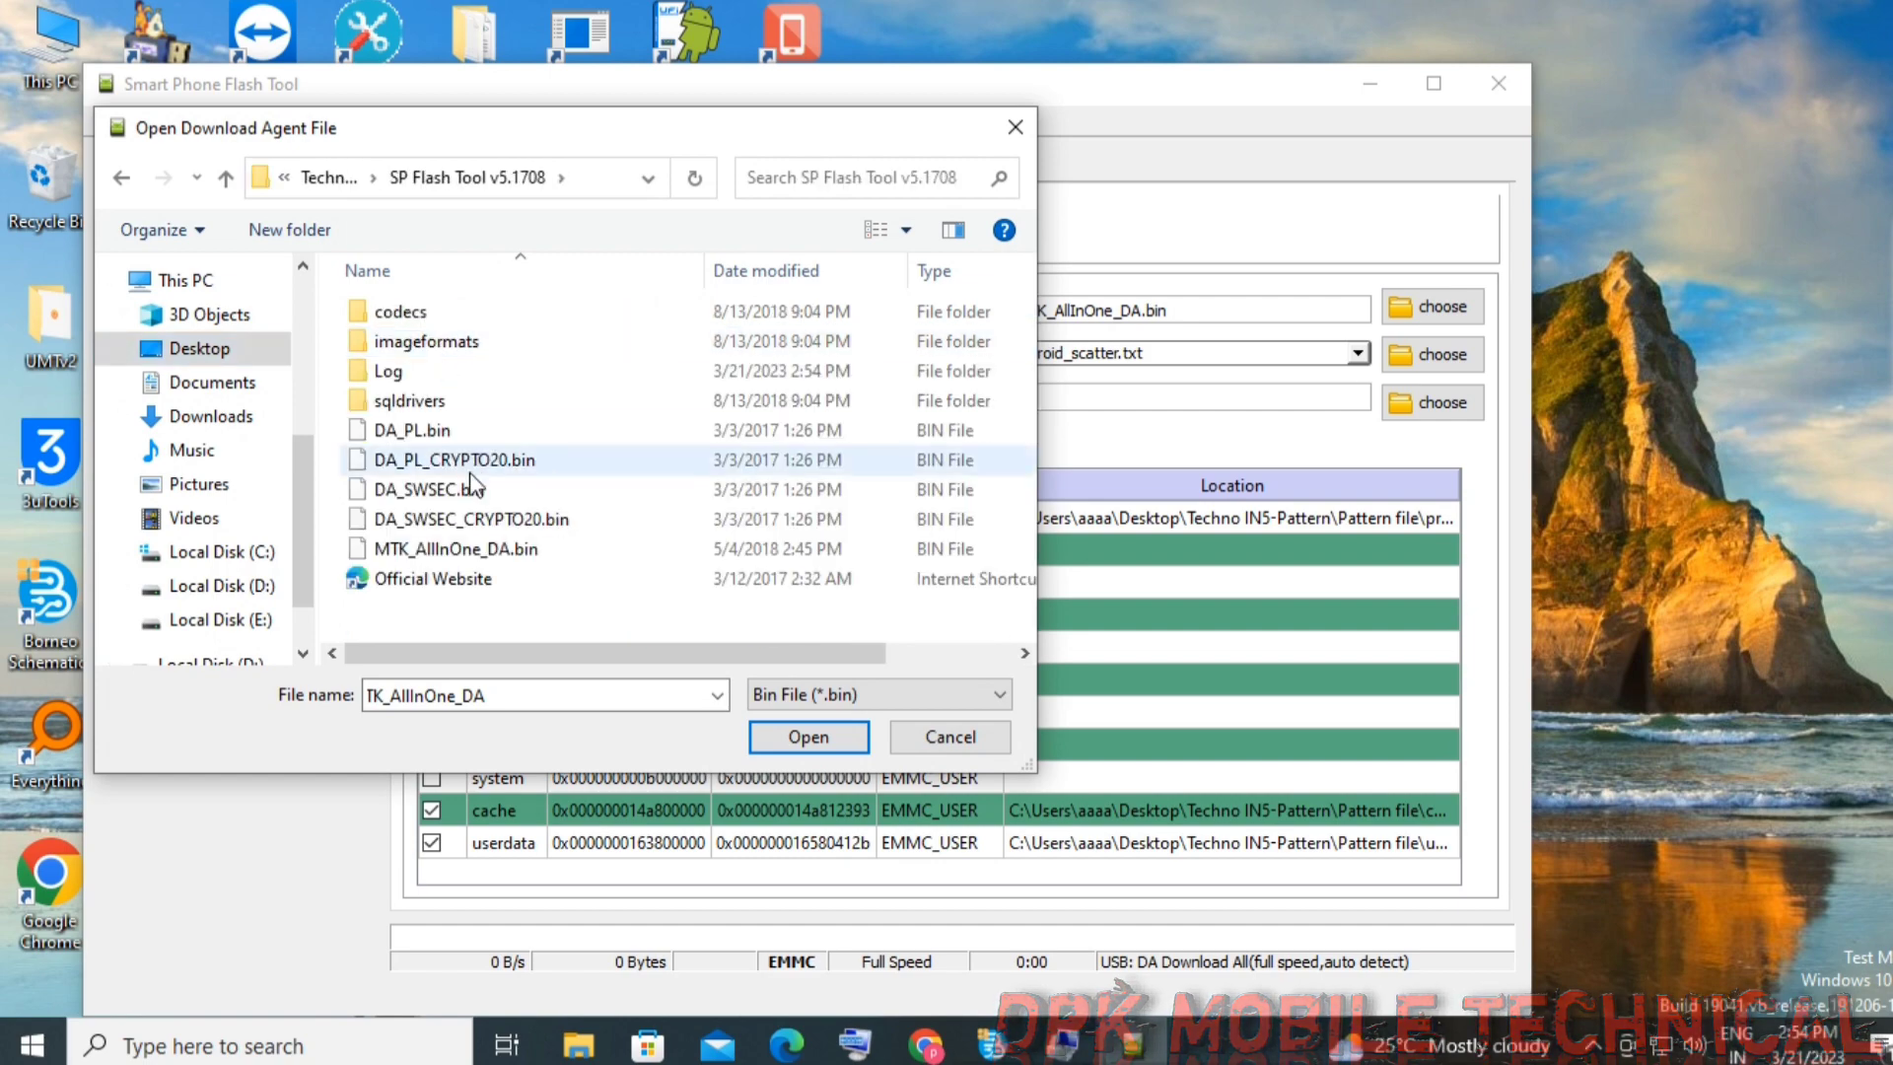
{"action": "double_click", "coordinate": [452, 546]}
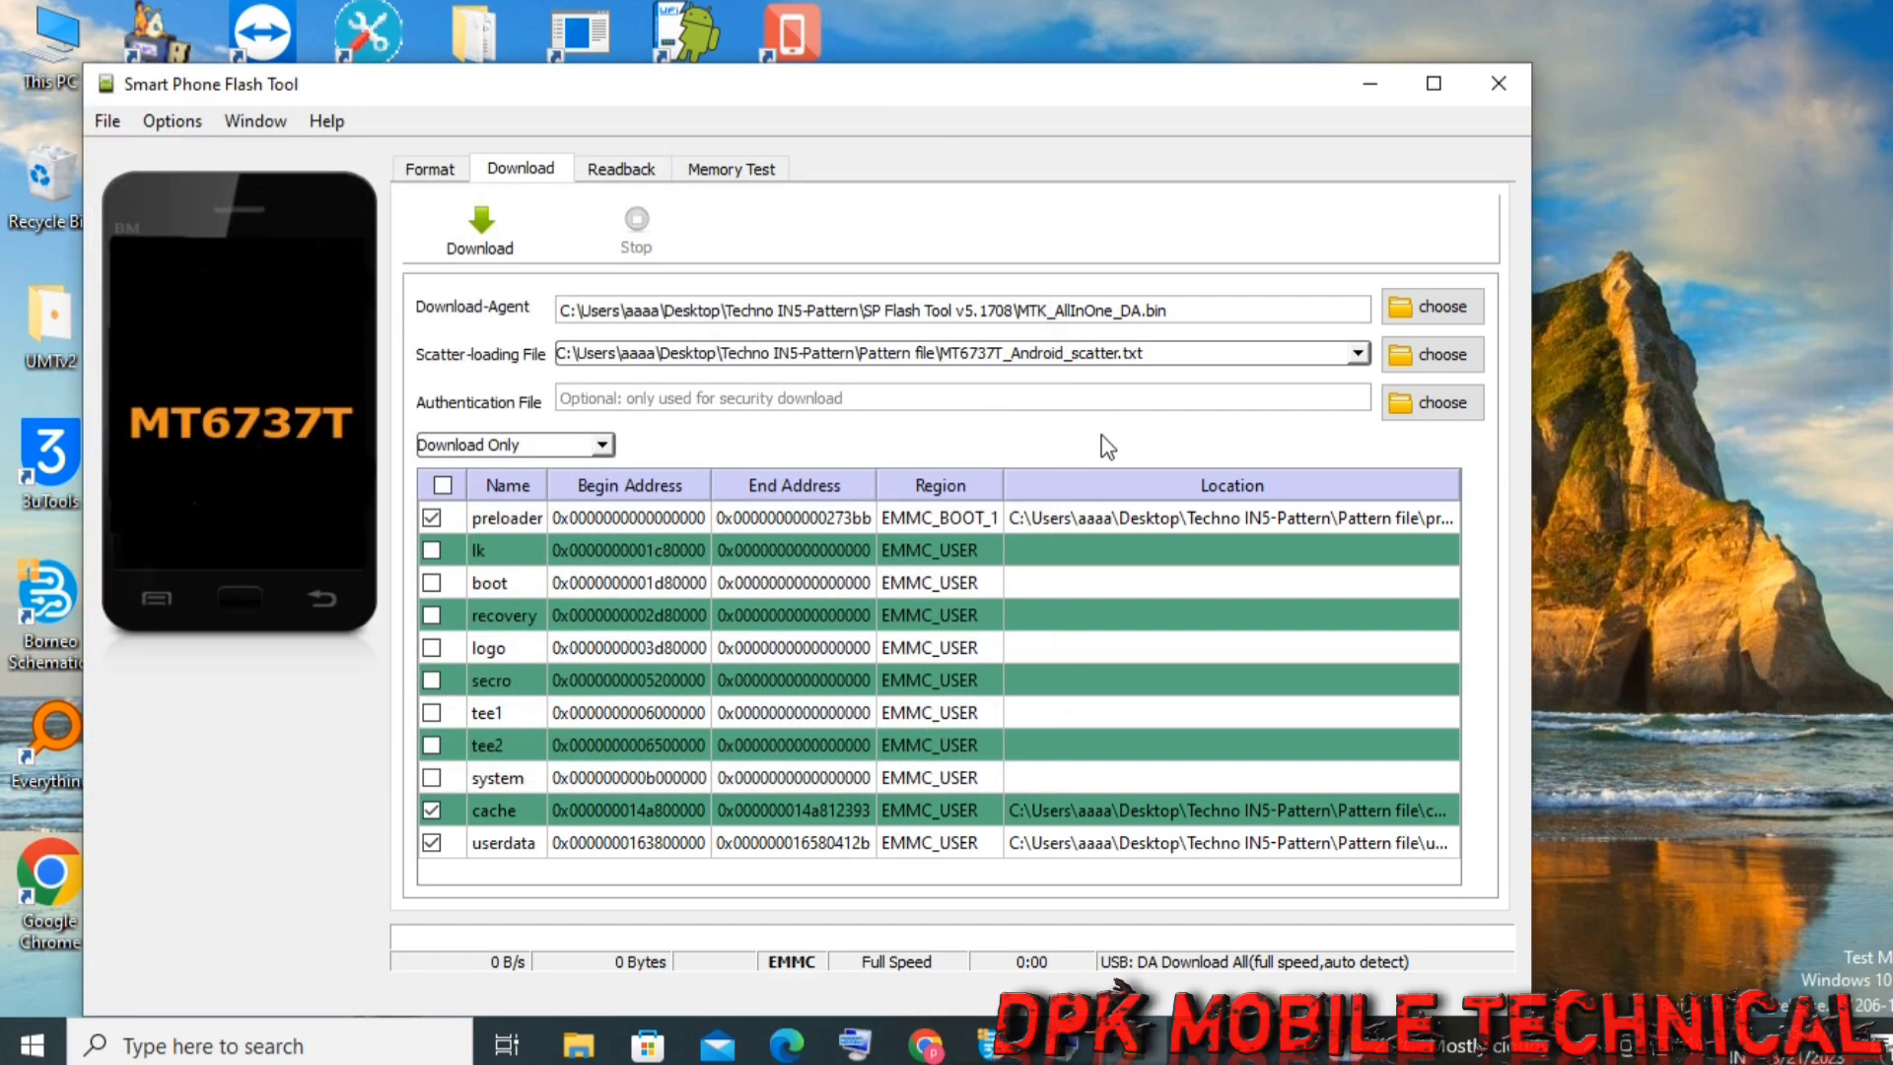
Show the flash tool's format settings and open the FRP Remove code text file from the desktop's Techno IN5-Pattern folder
{"action": "left_click", "coordinate": [434, 170]}
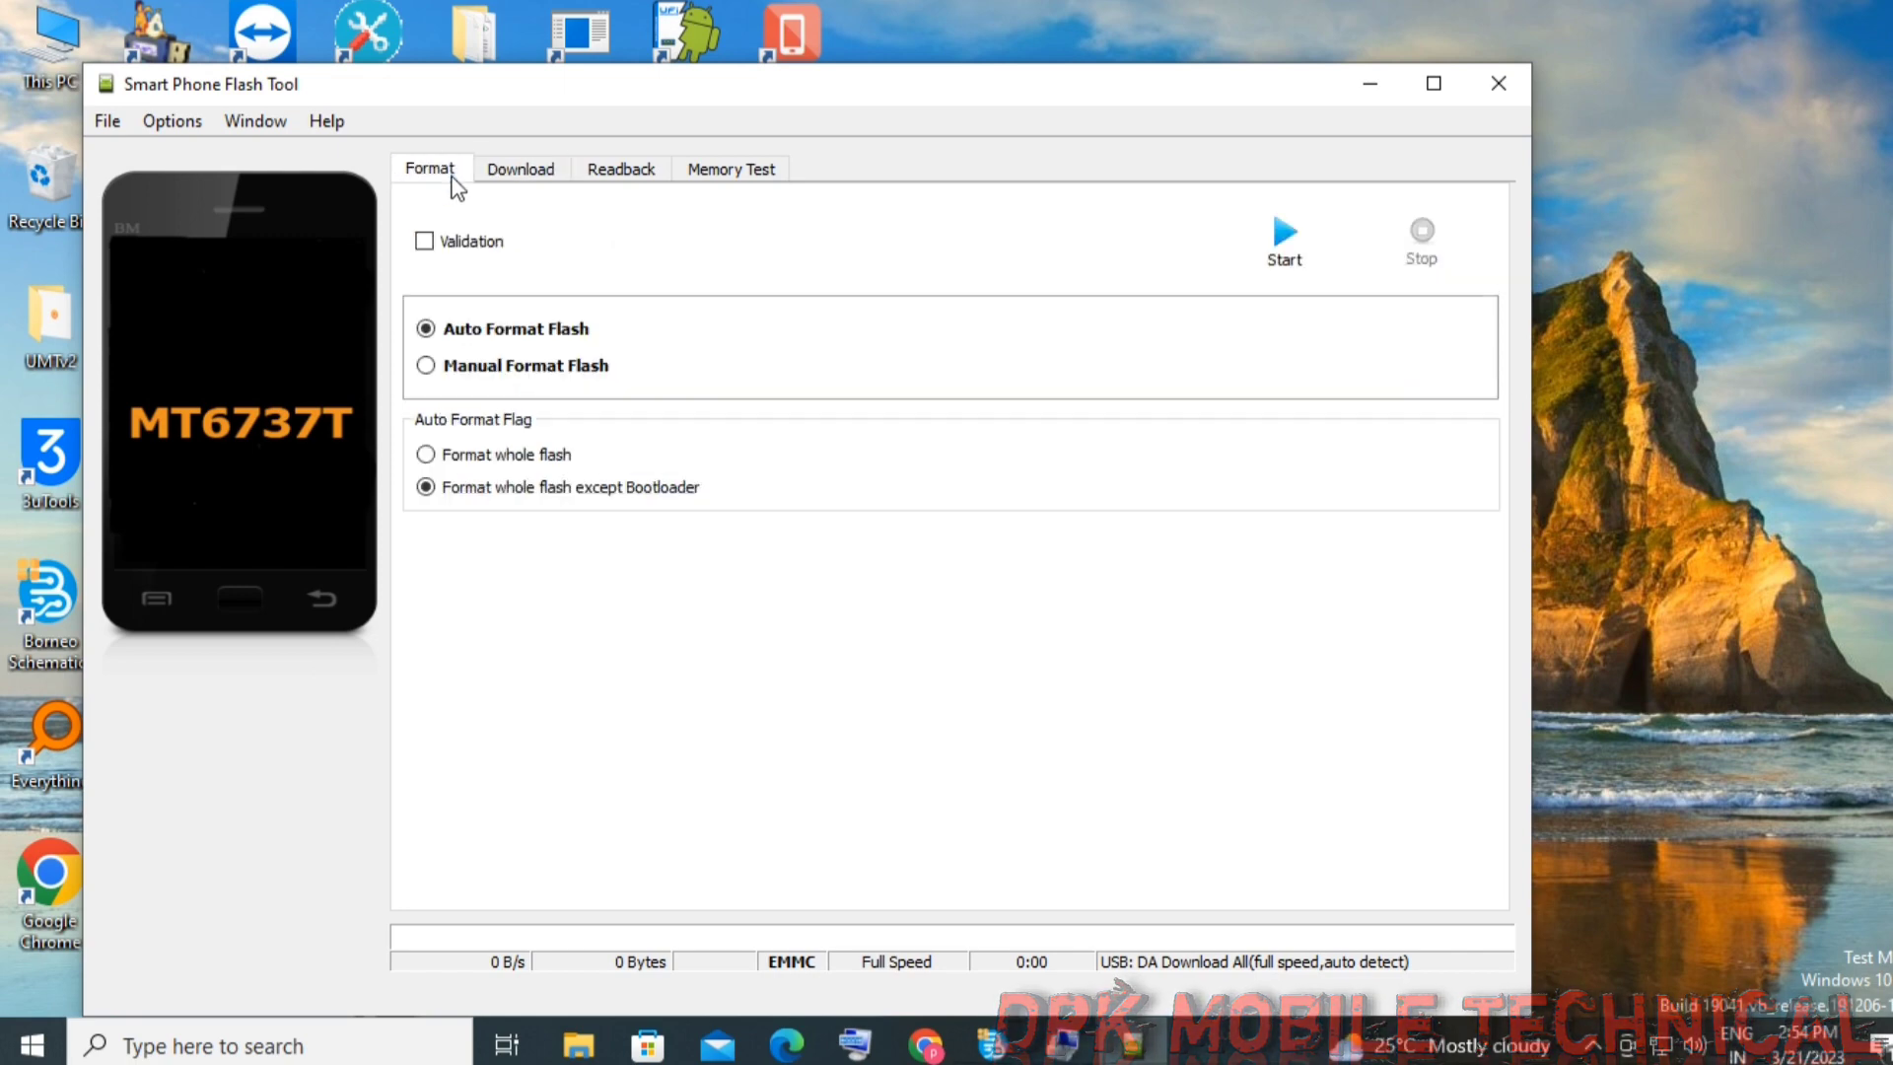
{"action": "left_click", "coordinate": [1367, 85]}
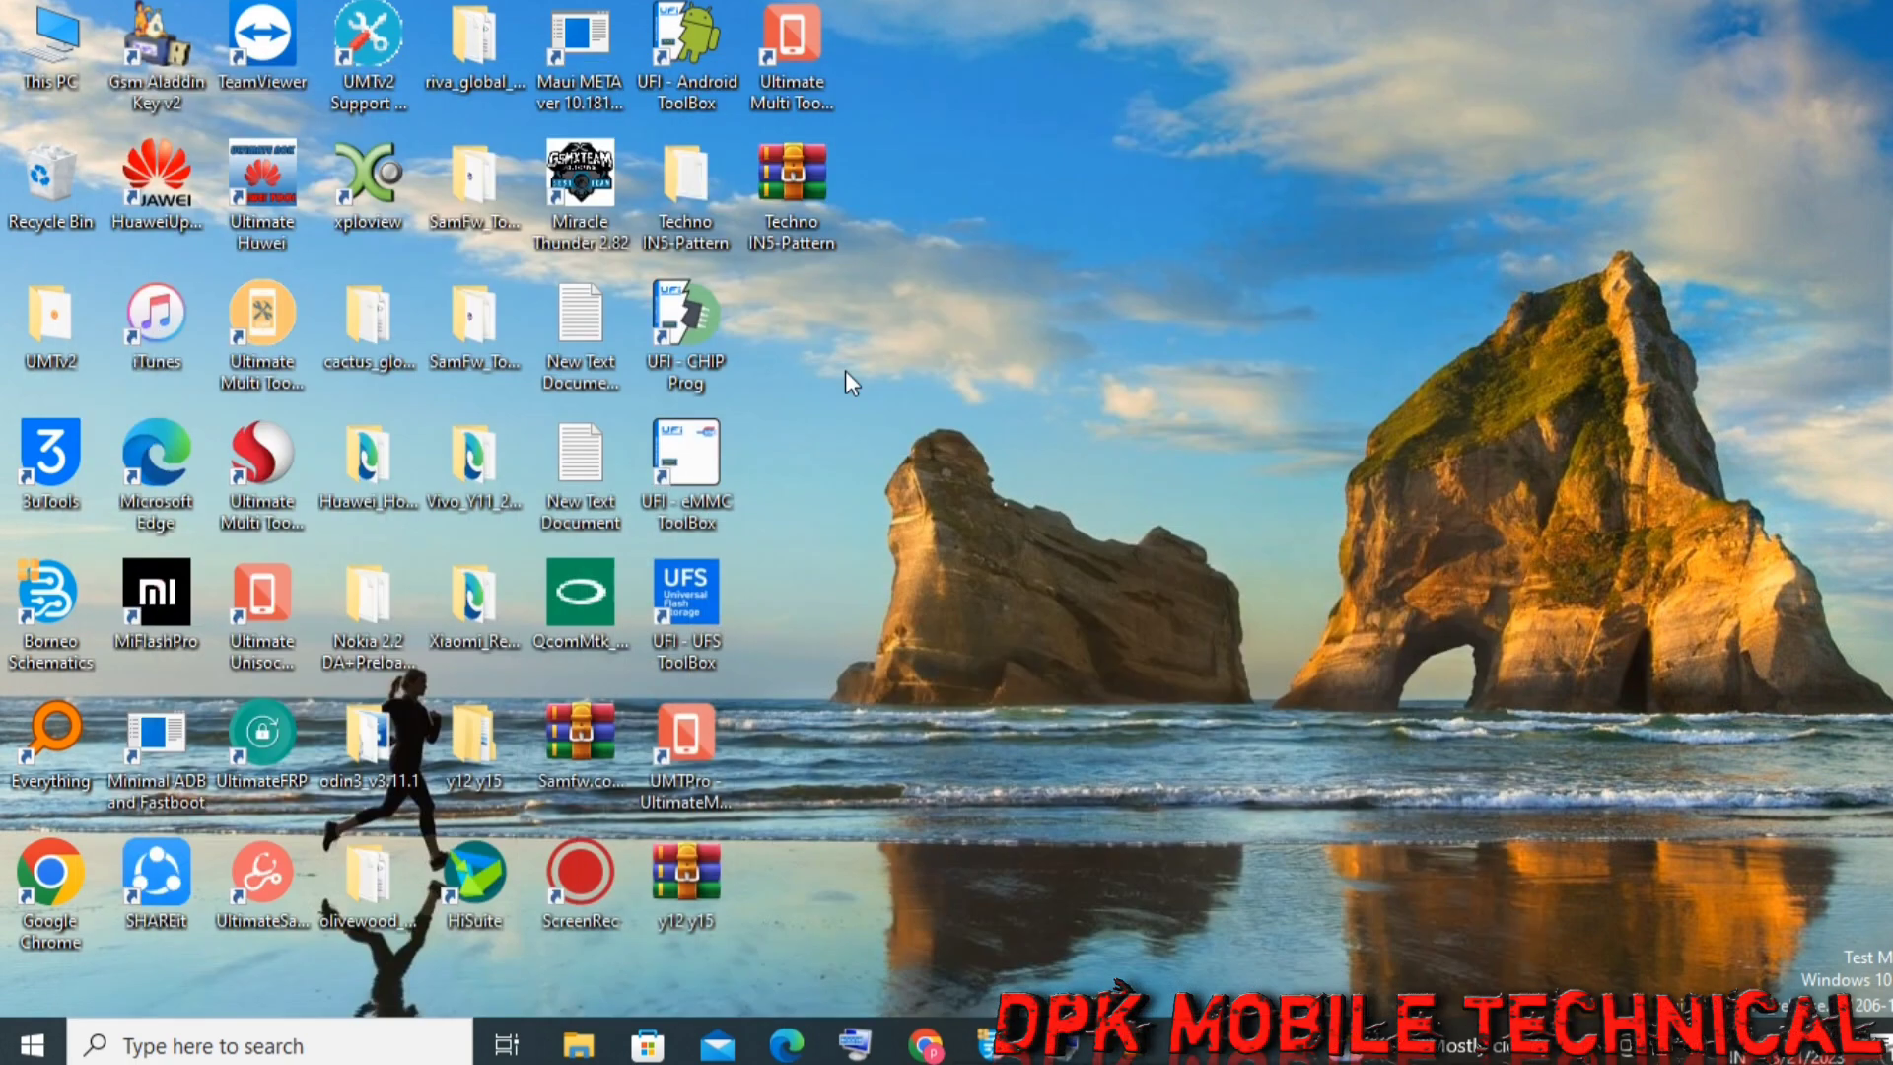
{"action": "double_click", "coordinate": [687, 224]}
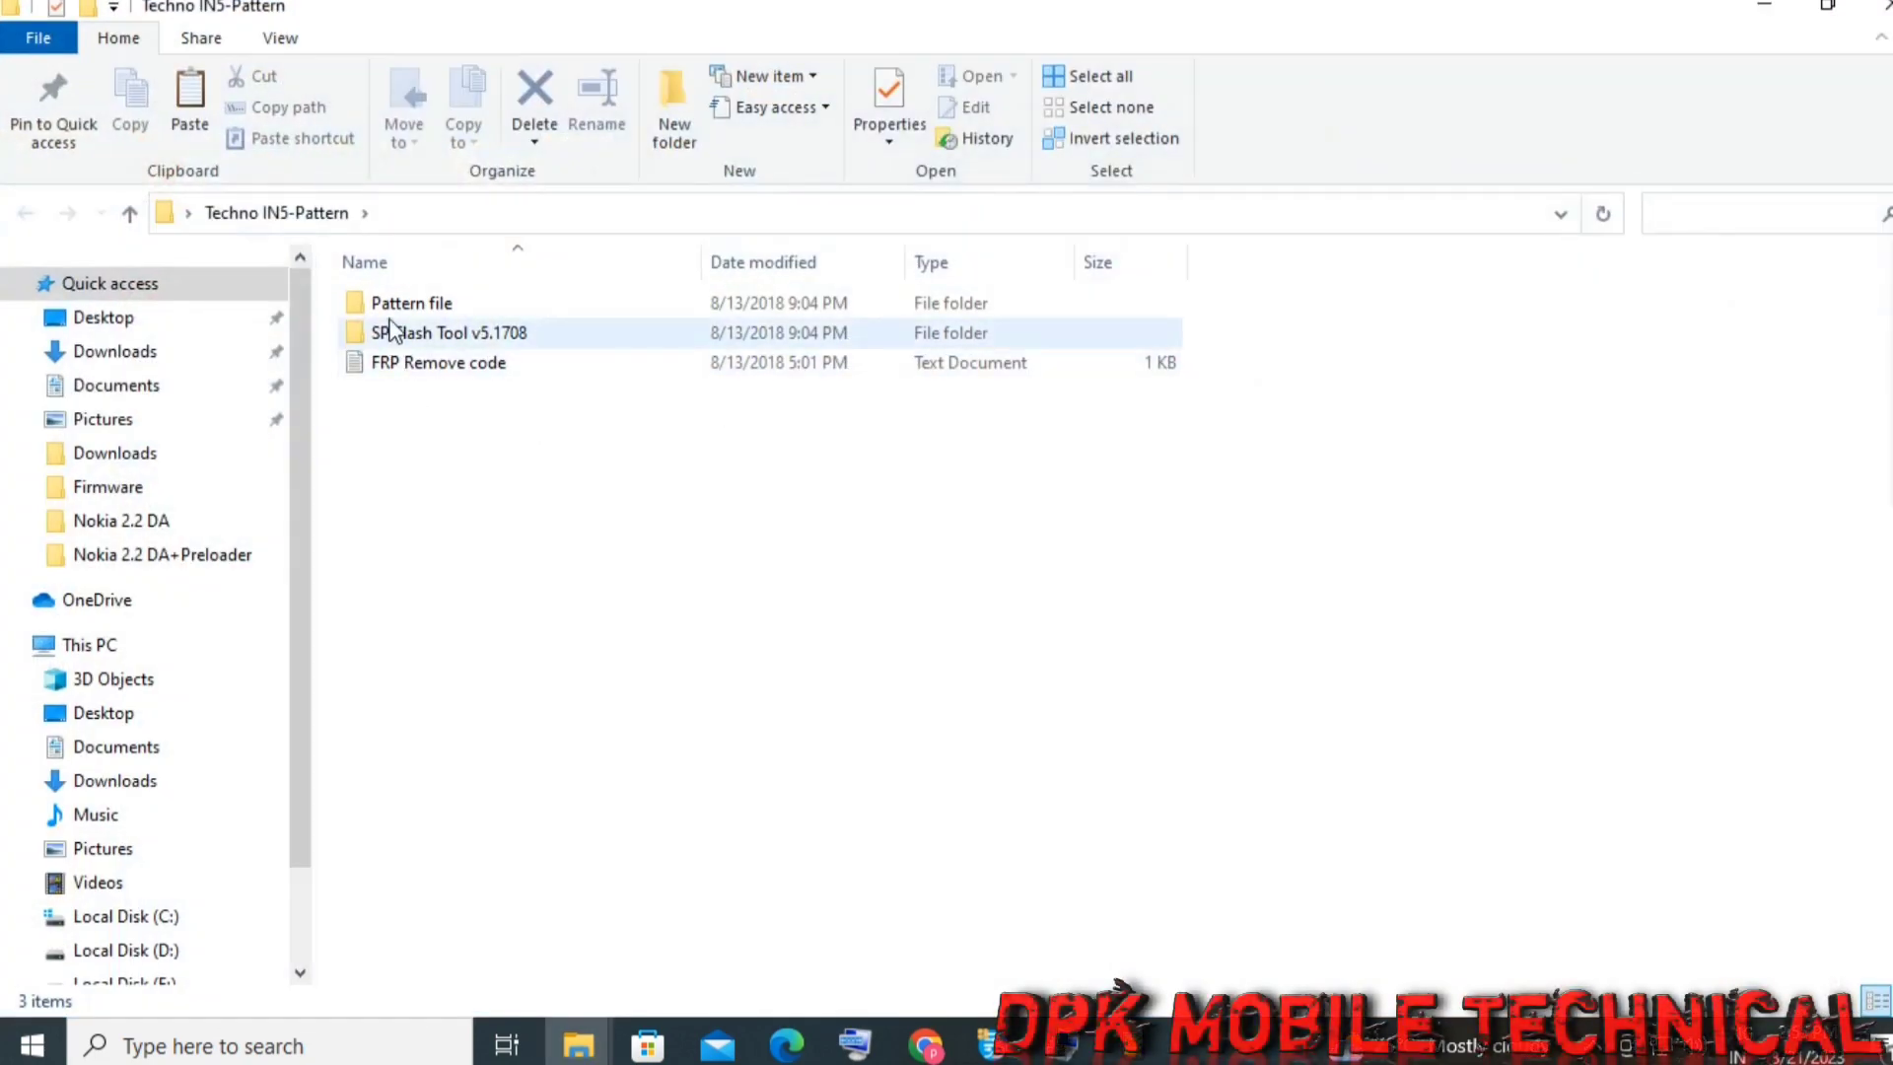
{"action": "left_click", "coordinate": [393, 318]}
{"action": "double_click", "coordinate": [393, 313]}
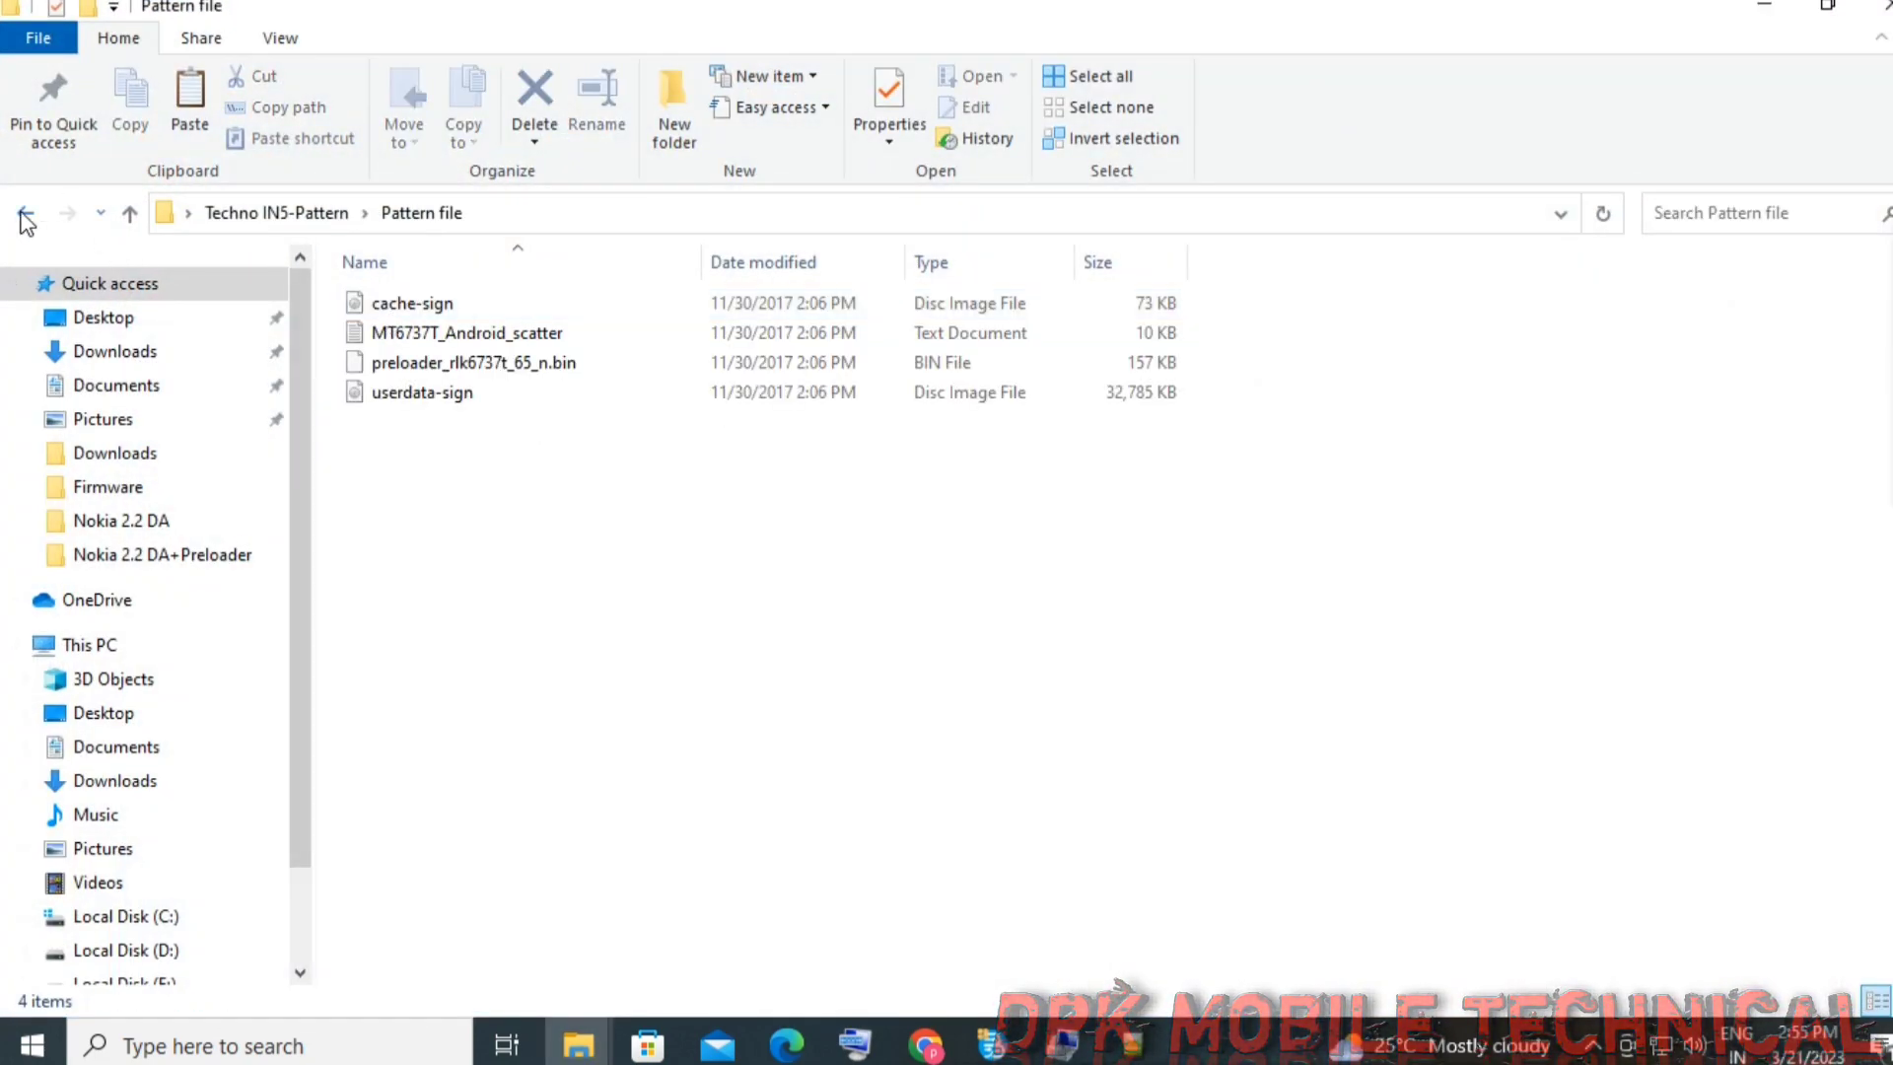
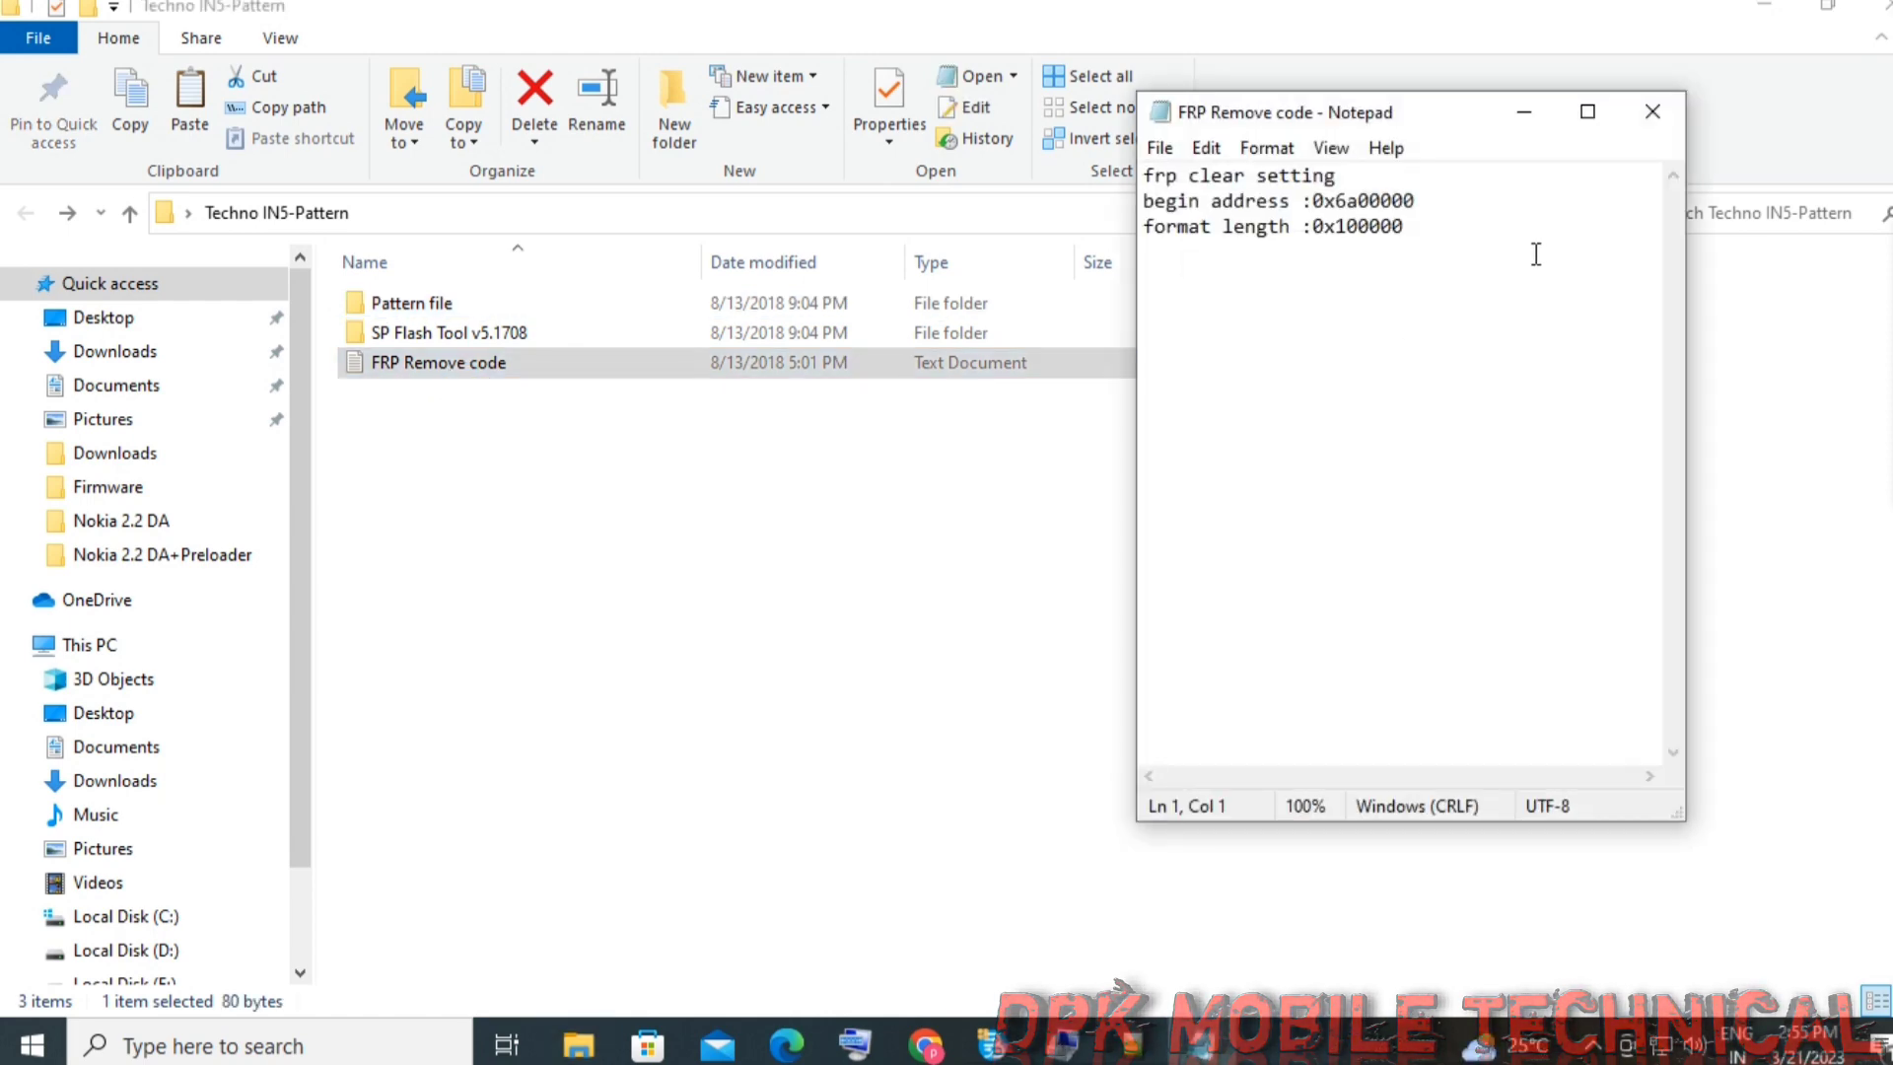
{"action": "left_click", "coordinate": [1868, 20]}
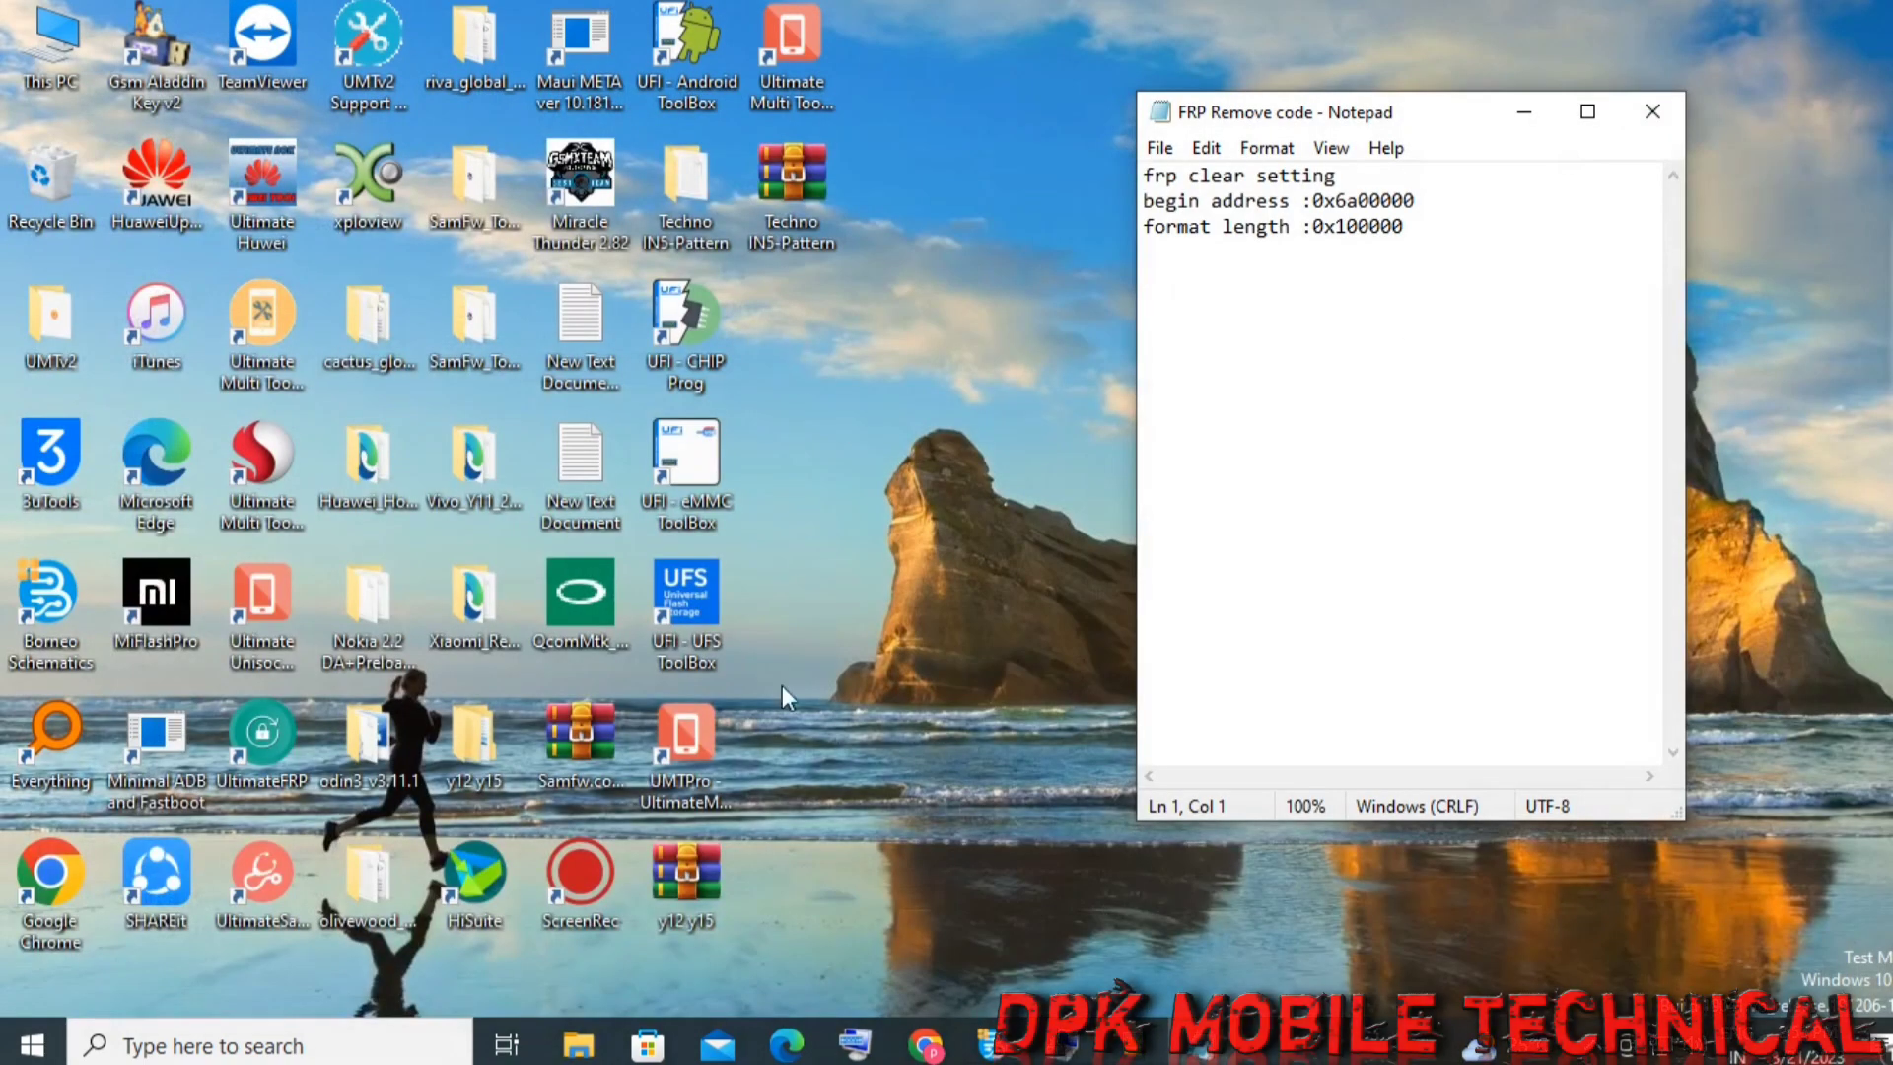
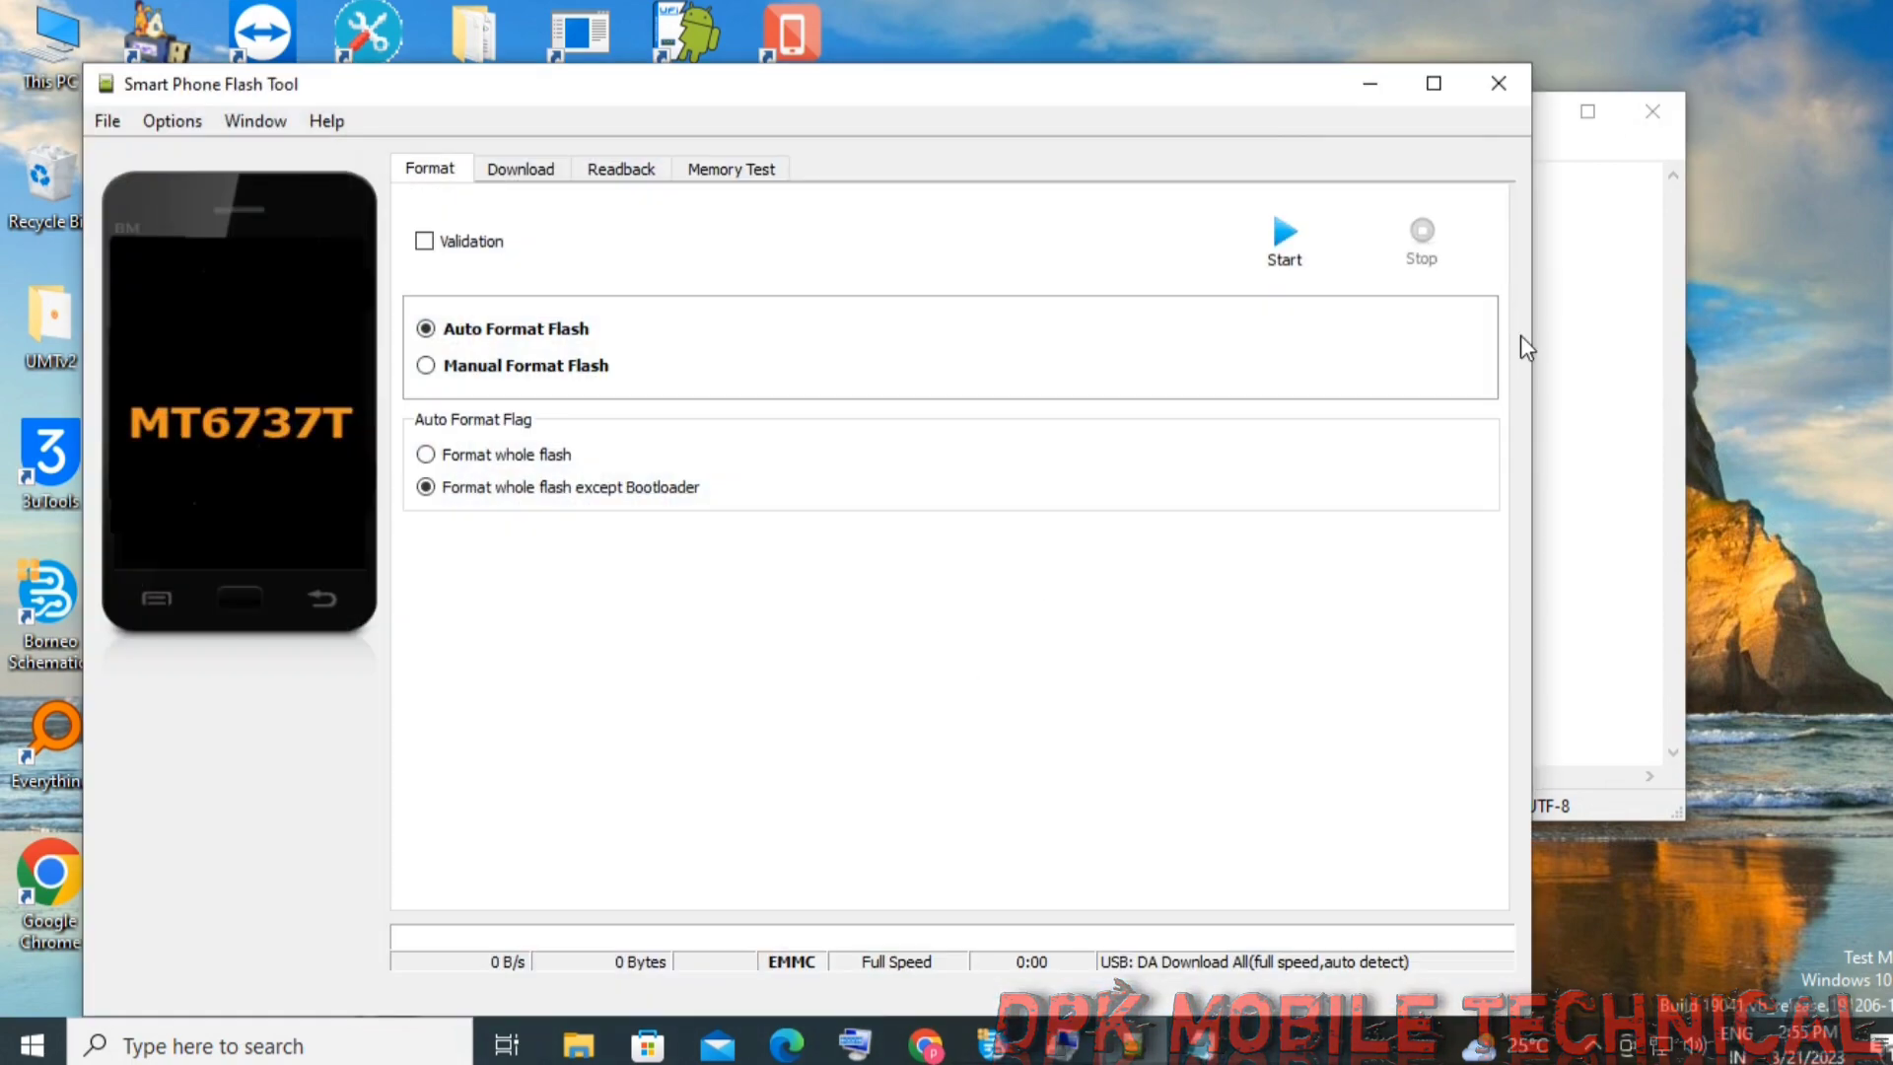
{"action": "left_click", "coordinate": [1628, 281]}
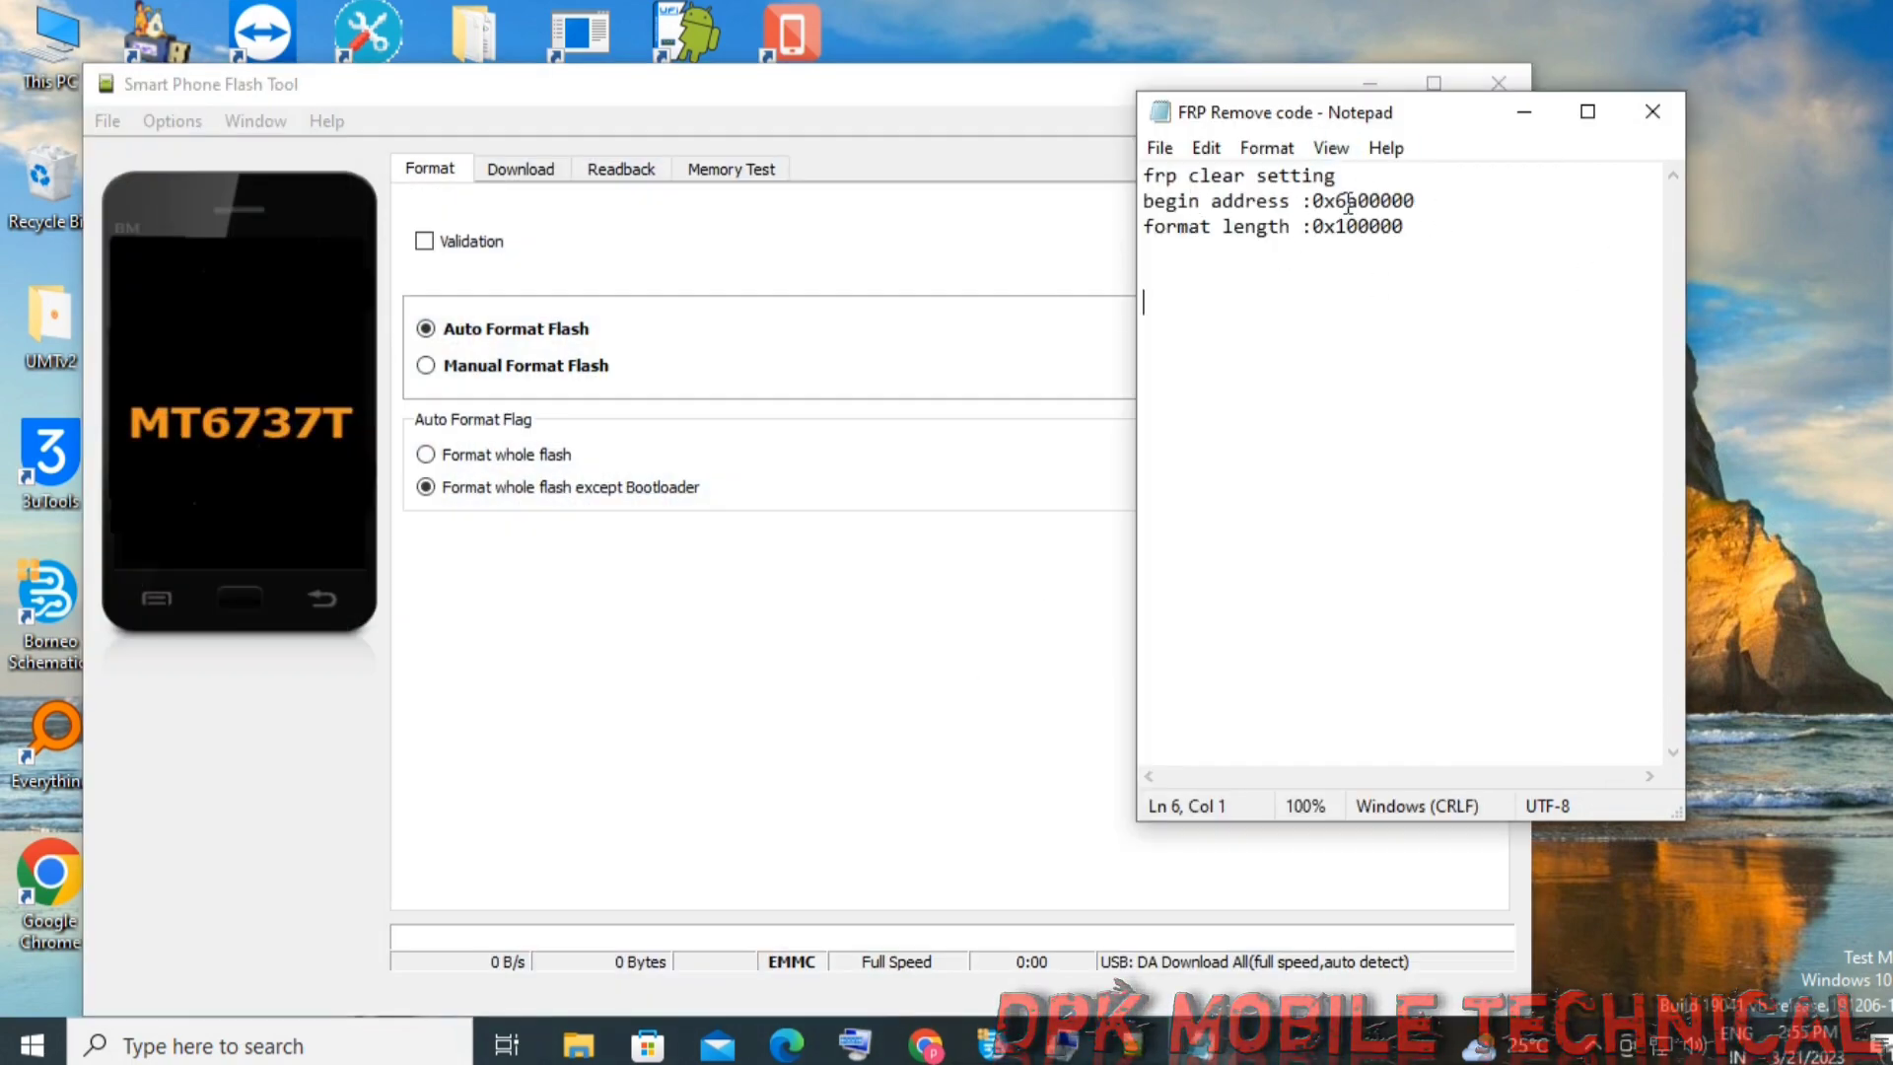
Choose Manual Format Flash and set the begin address to 0x6a00000, copied from the FRP Remove code file
{"action": "left_click", "coordinate": [535, 378]}
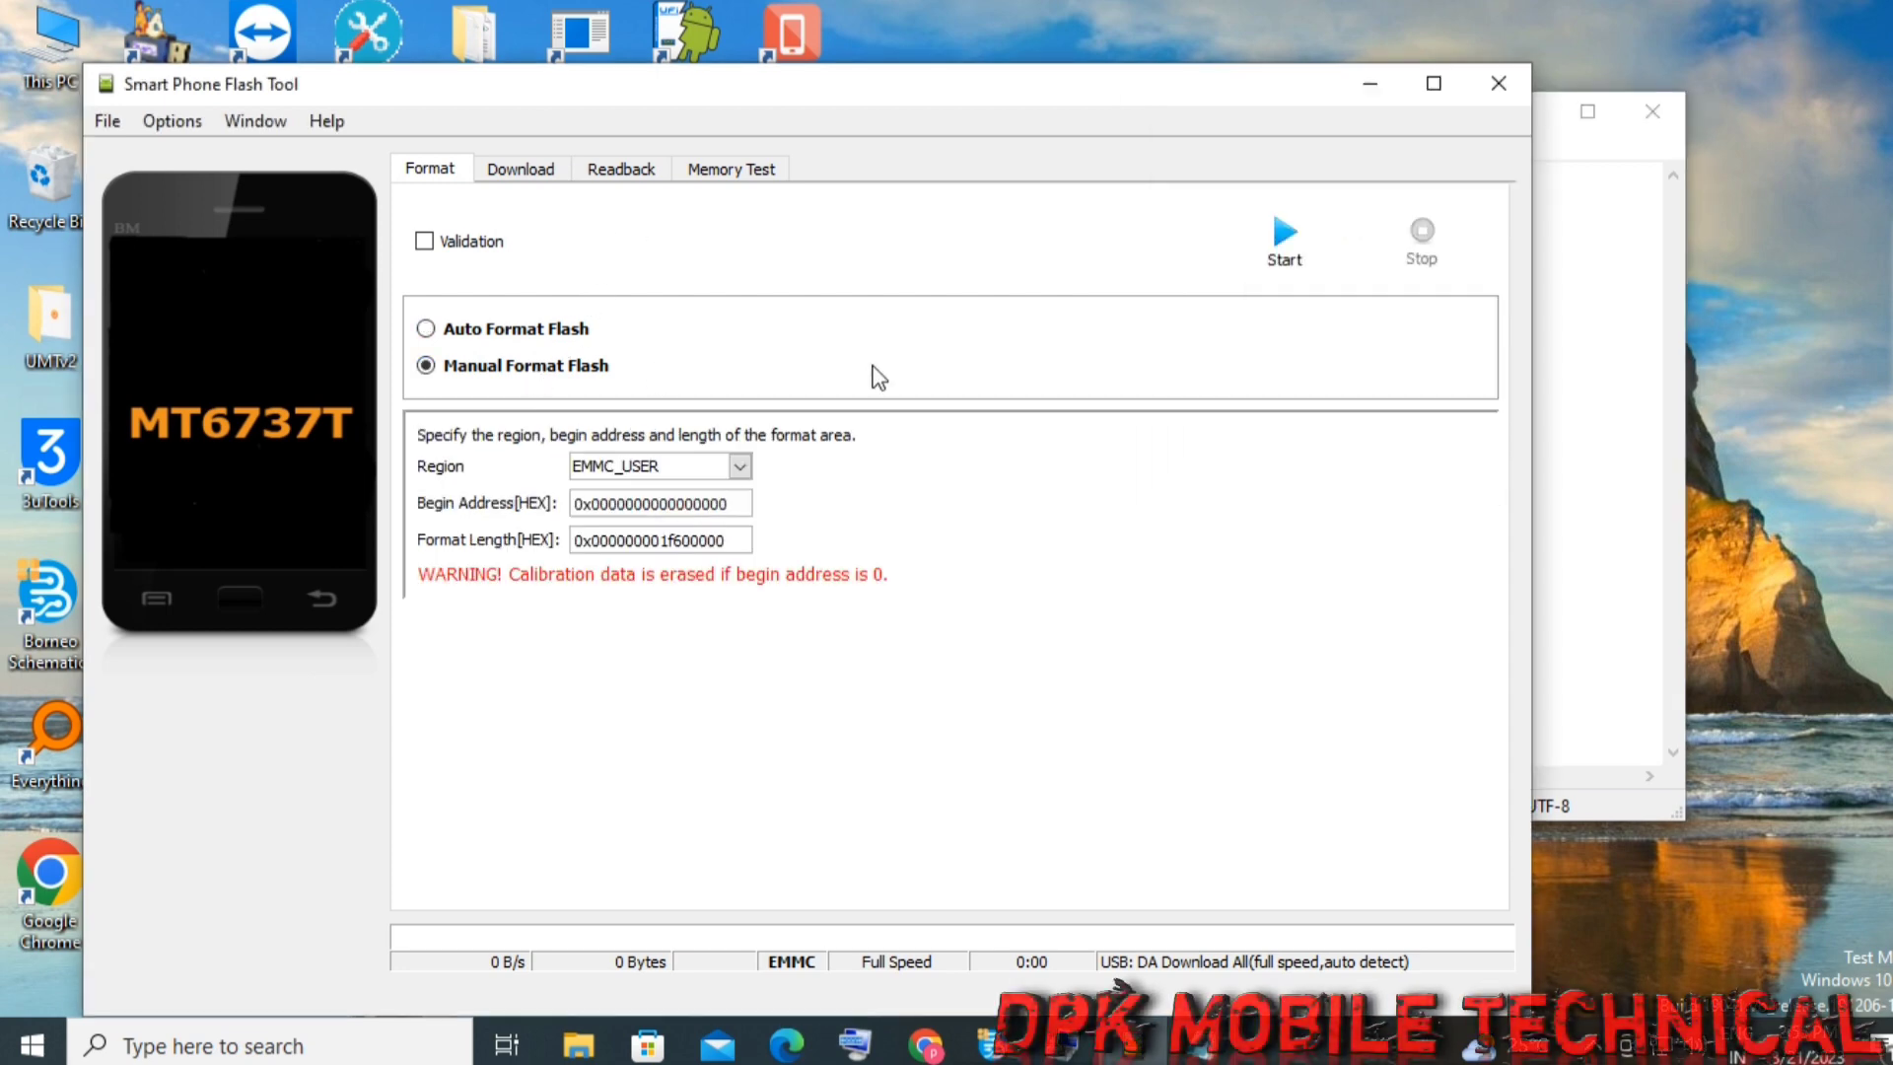
{"action": "left_click", "coordinate": [1636, 301]}
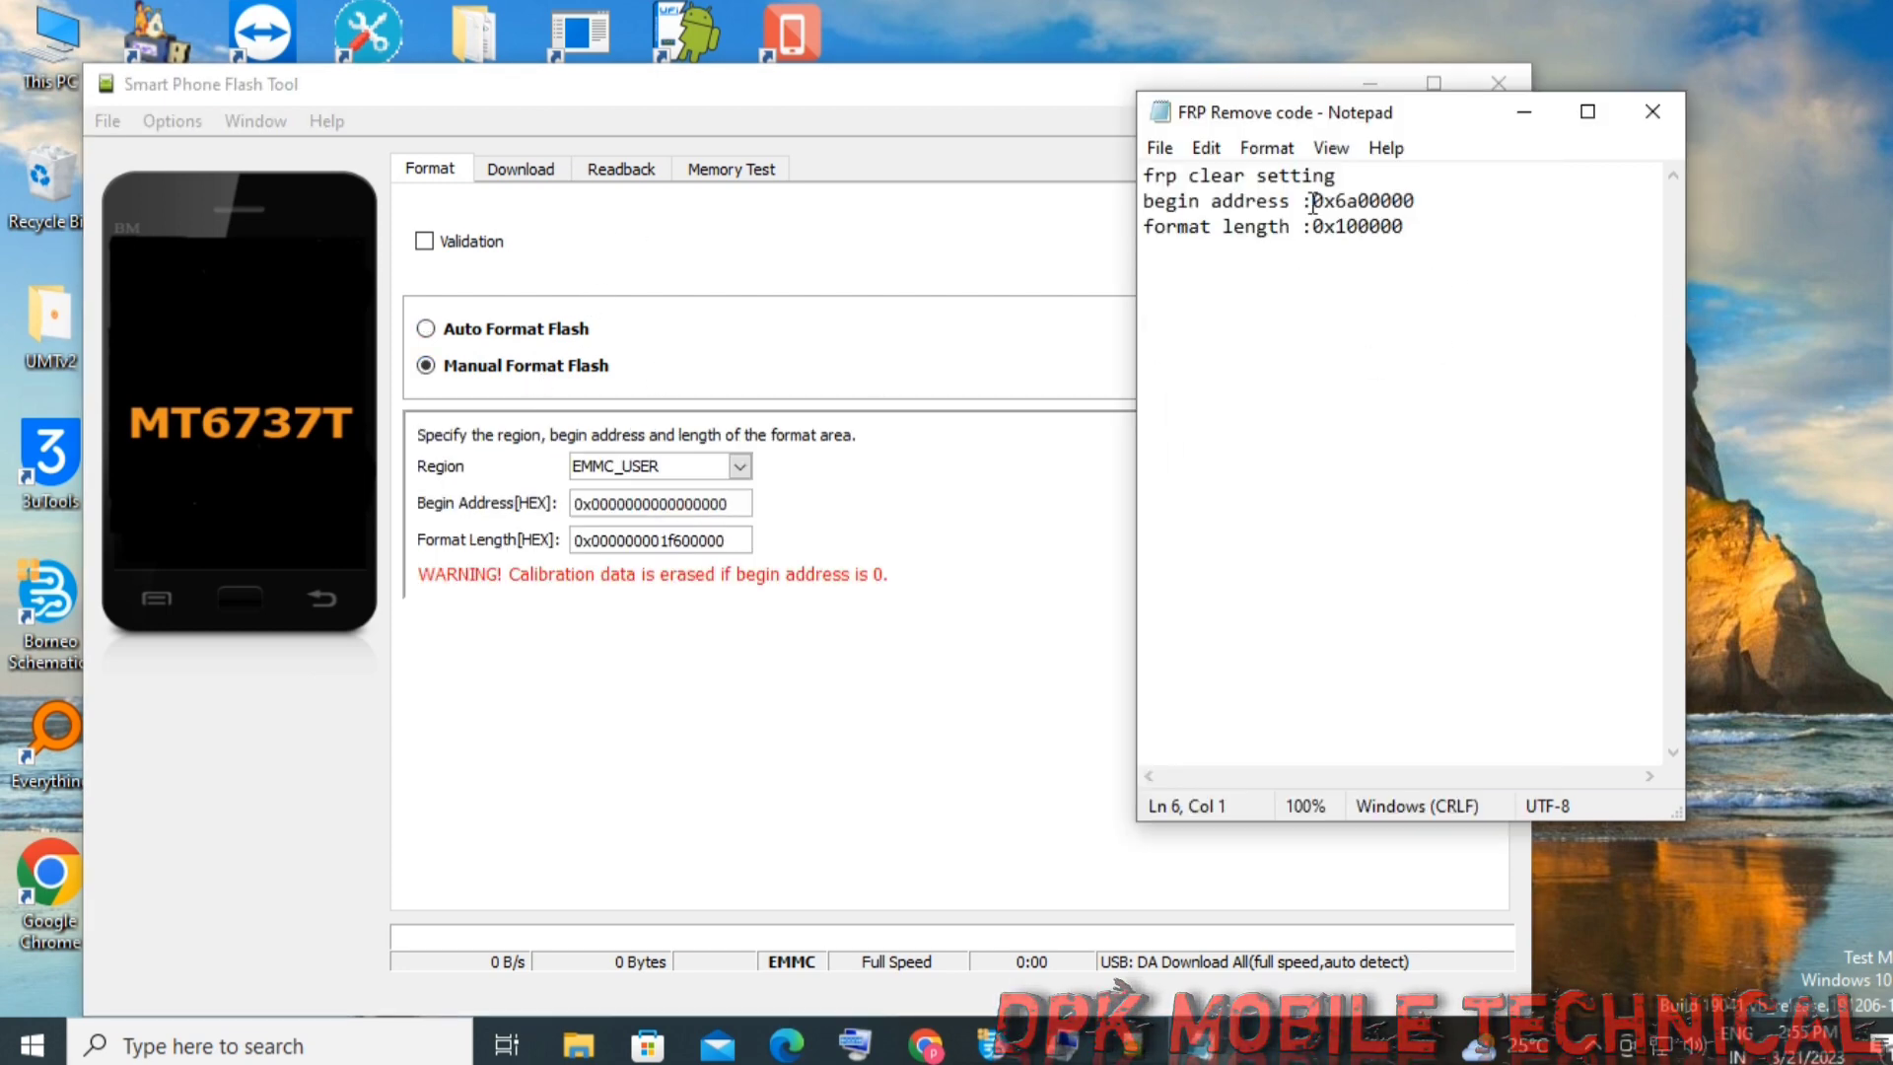
{"action": "left_click_drag", "start_coordinate": [1318, 201], "coordinate": [1453, 207]}
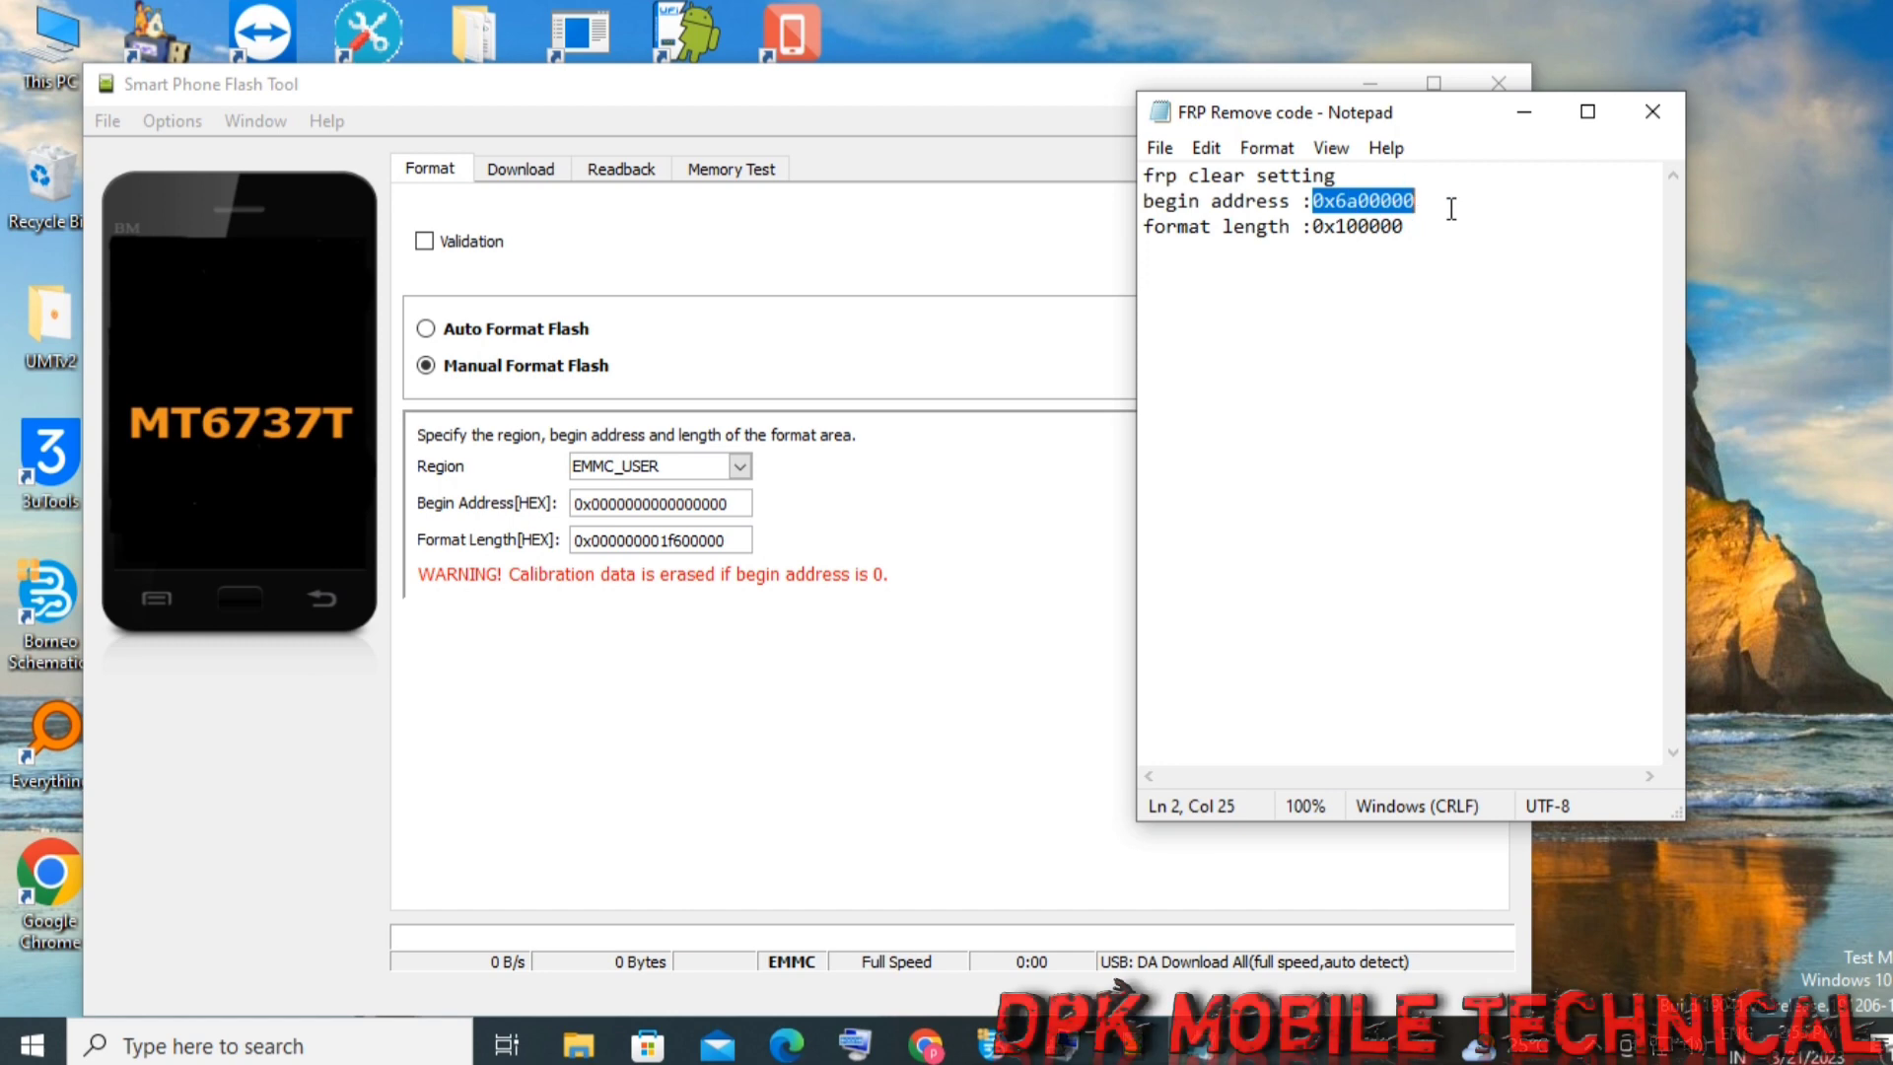
{"action": "right_click", "coordinate": [1351, 211]}
{"action": "left_click", "coordinate": [1440, 296]}
{"action": "left_click_drag", "start_coordinate": [575, 504], "coordinate": [712, 517]}
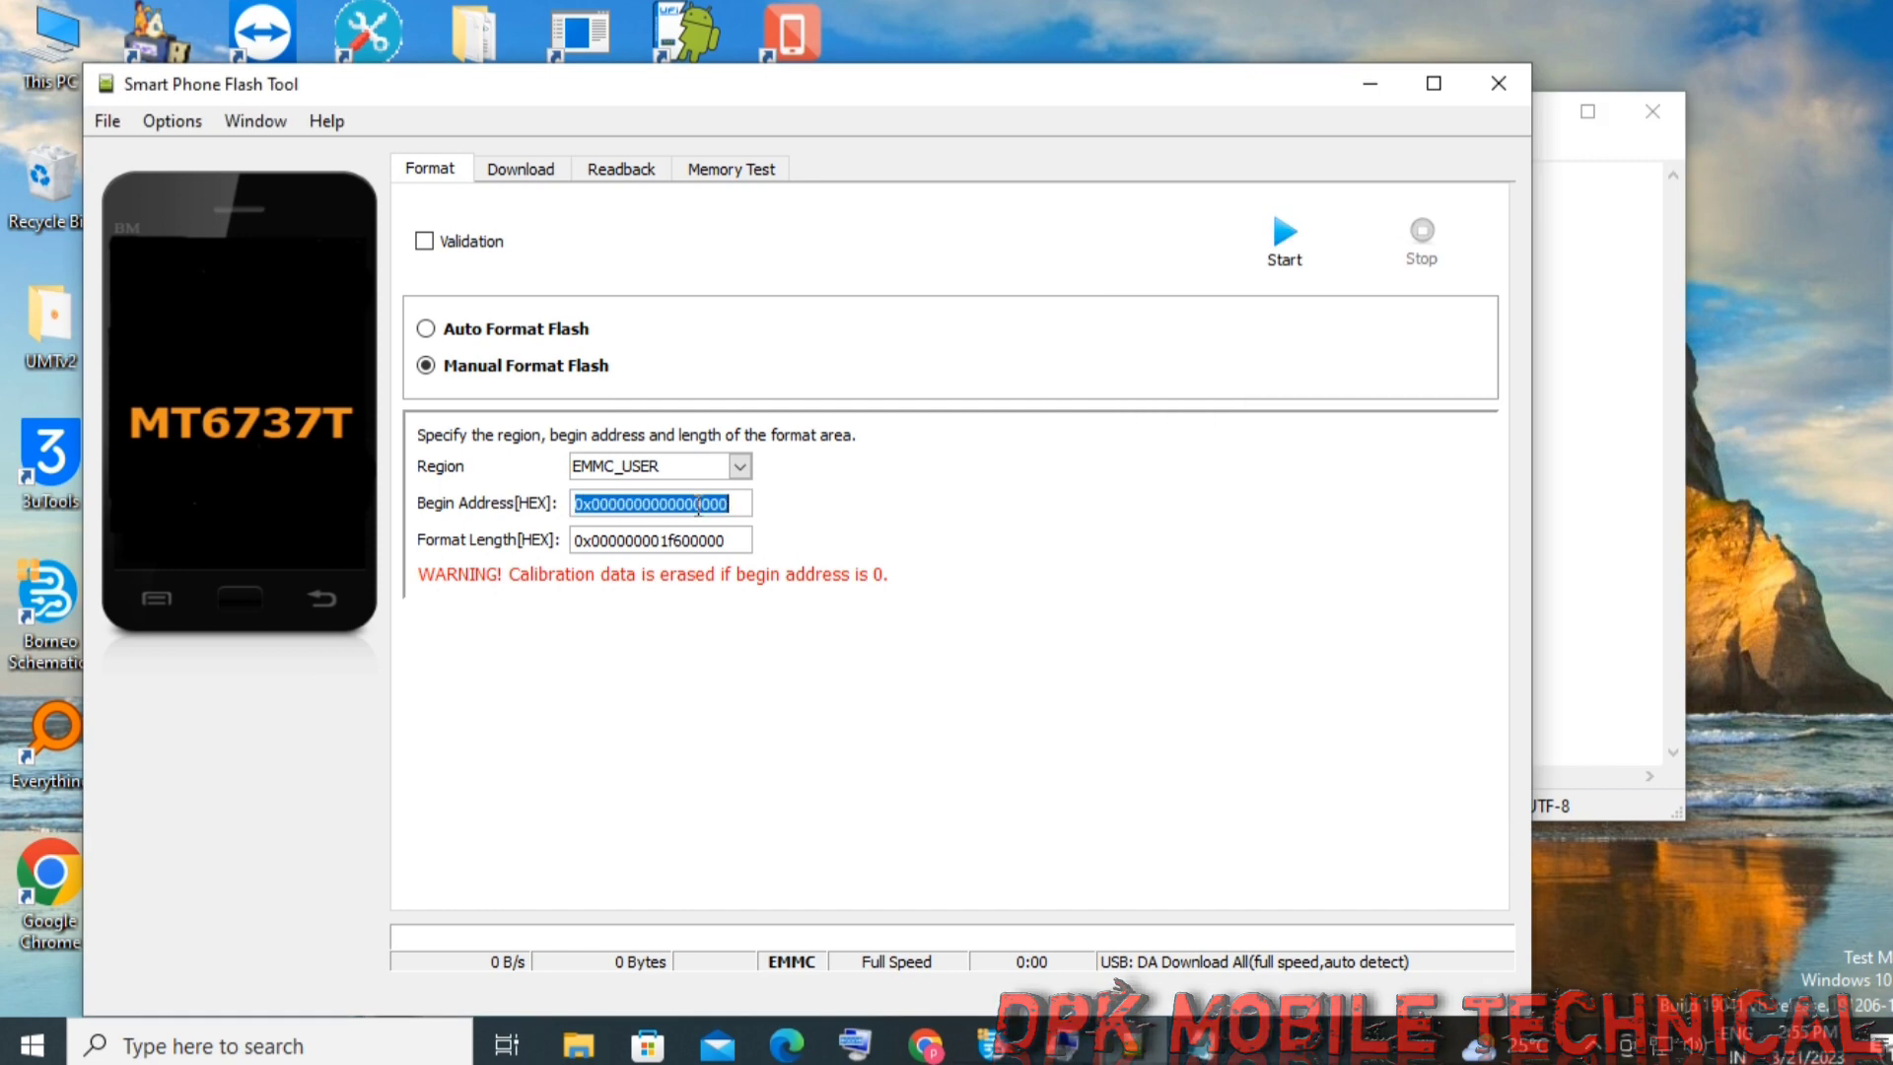
{"action": "right_click", "coordinate": [699, 506]}
{"action": "left_click", "coordinate": [761, 639]}
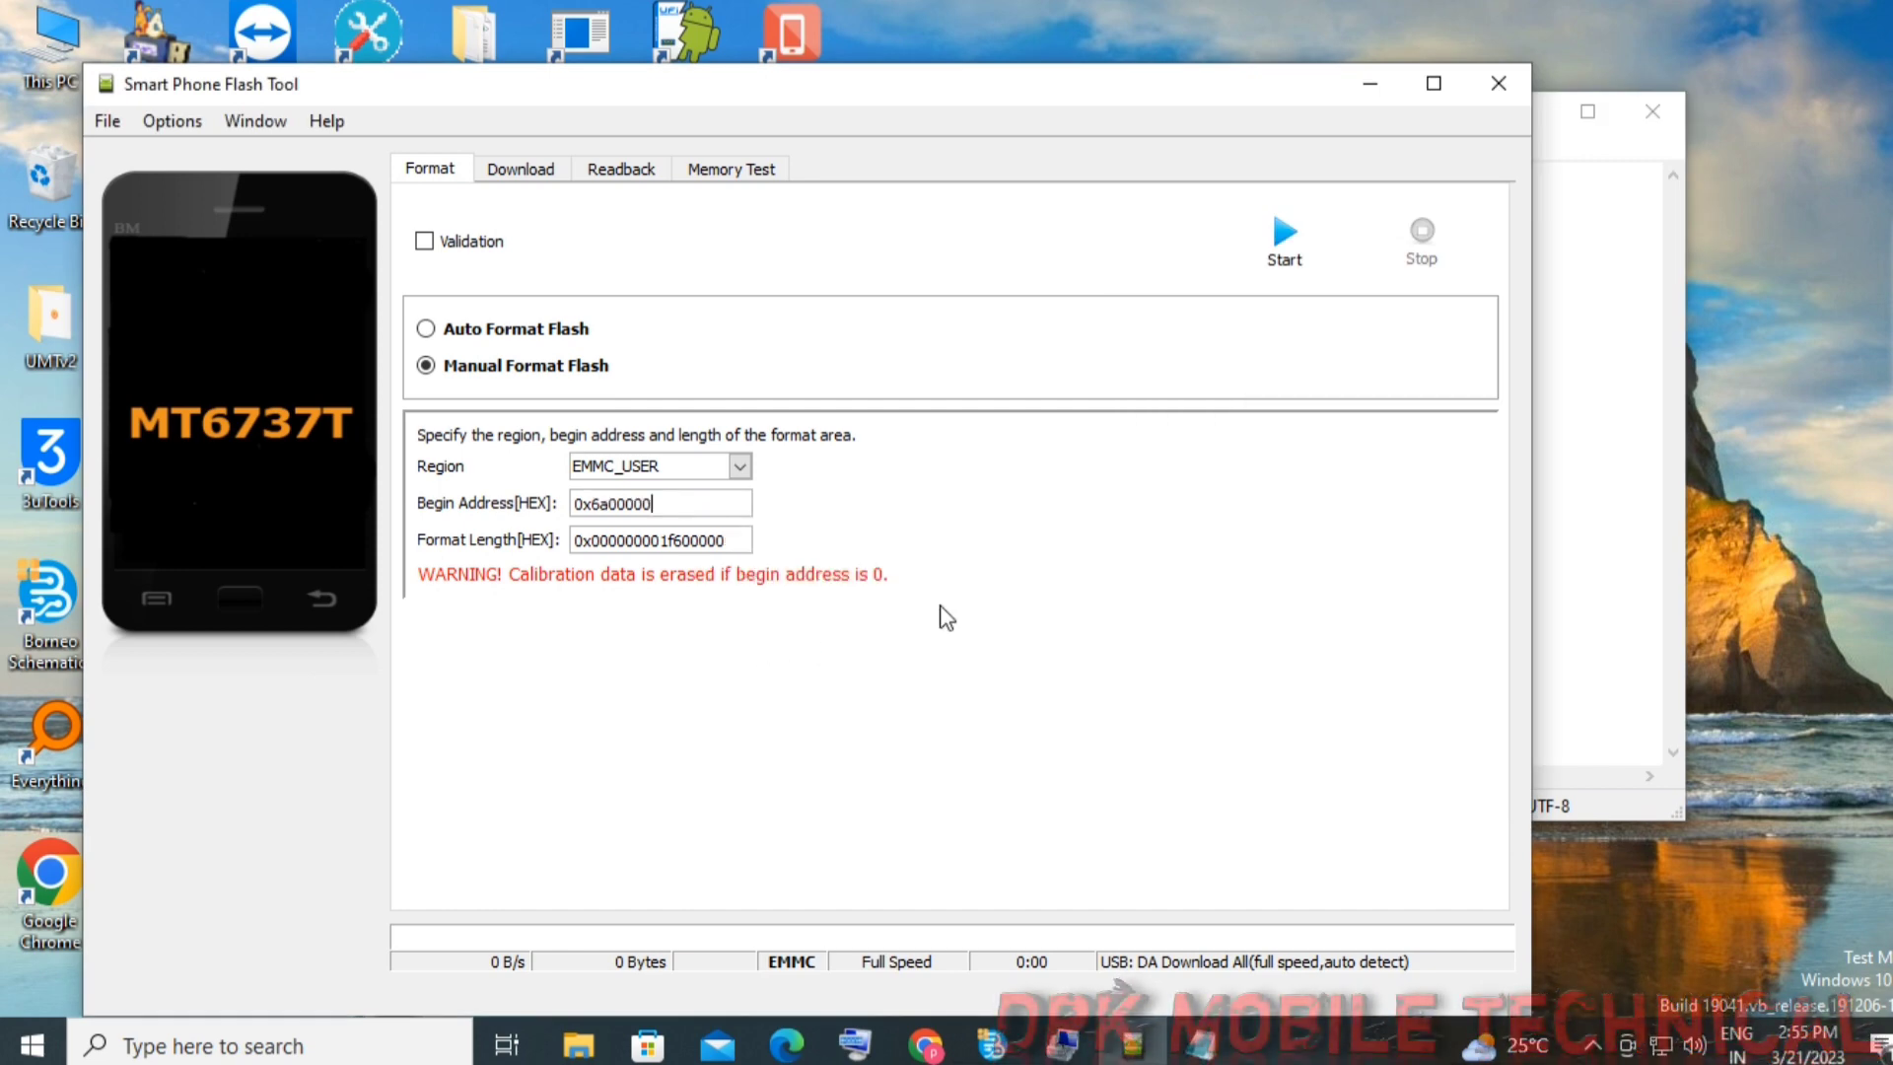
Try to replace the format length with 0x100000 copied from the FRP Remove code file
{"action": "left_click", "coordinate": [1568, 312]}
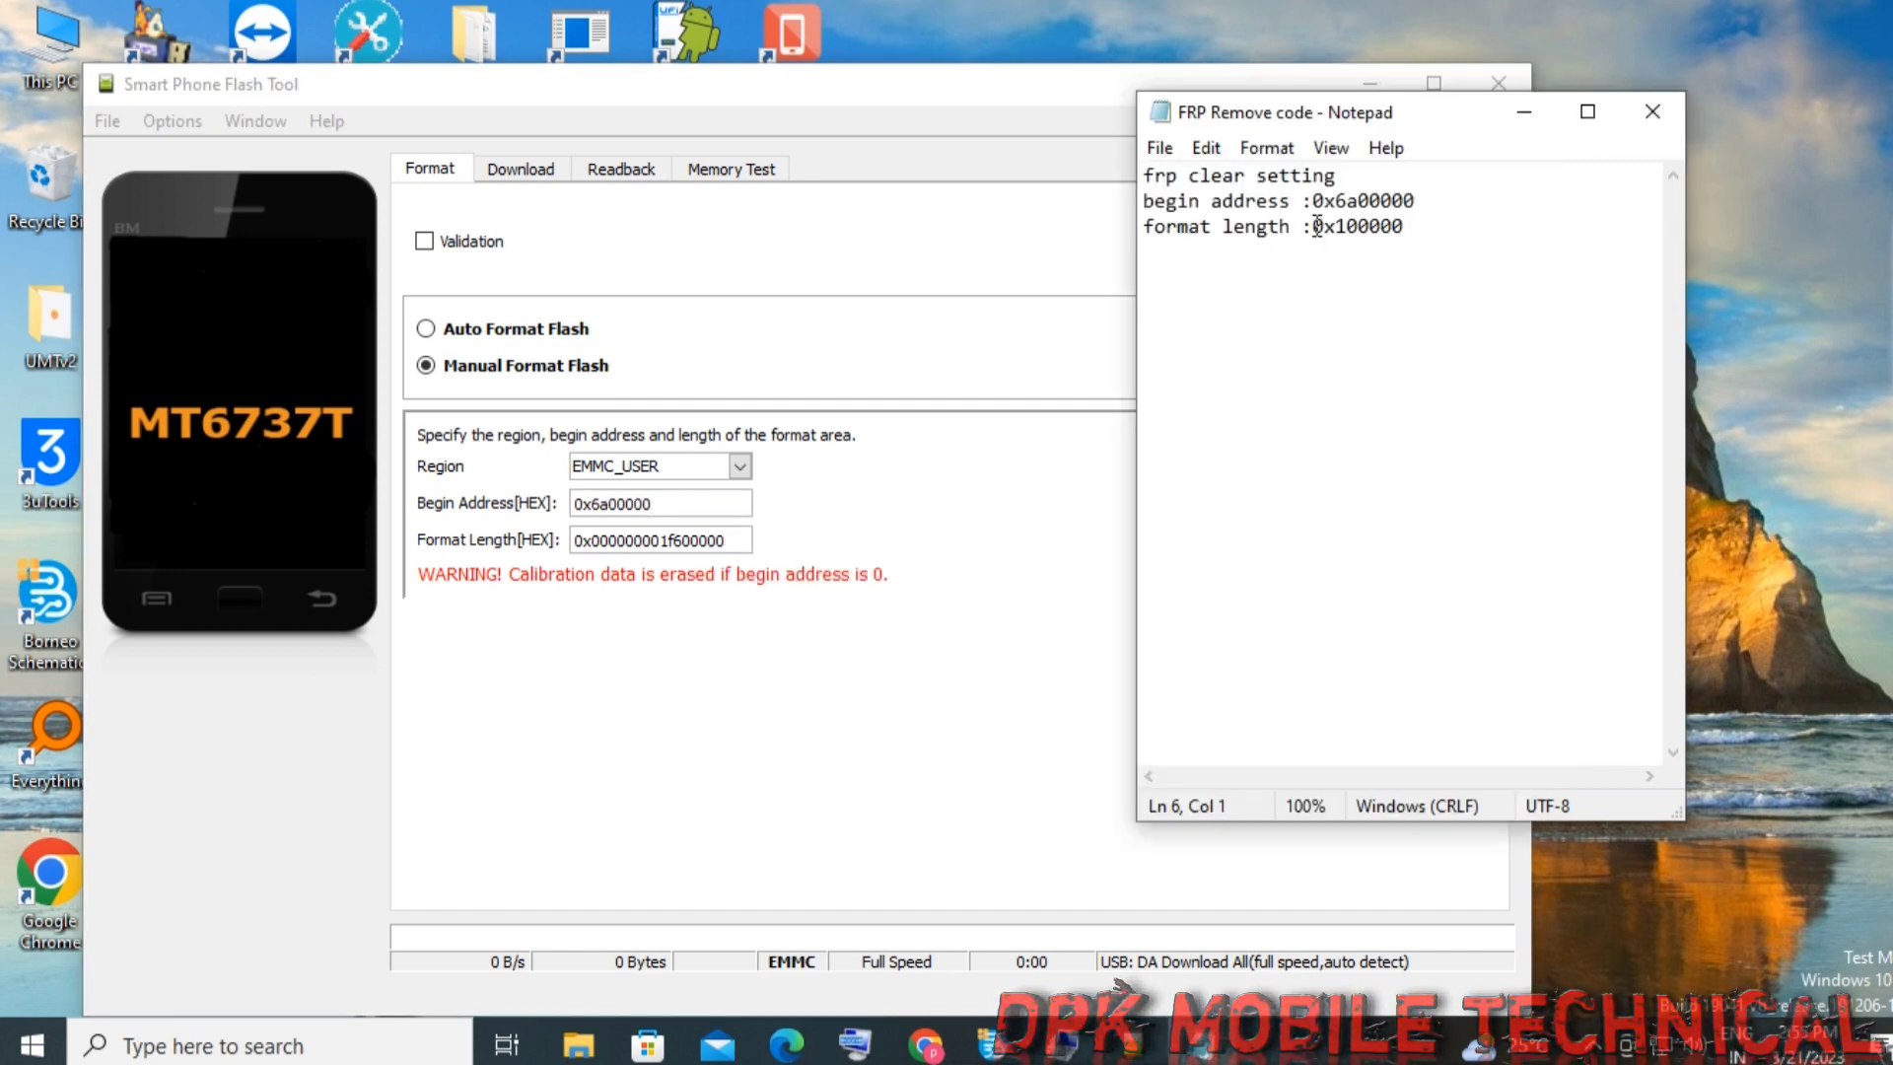
{"action": "left_click_drag", "start_coordinate": [1315, 226], "coordinate": [1483, 241]}
{"action": "right_click", "coordinate": [1393, 229]}
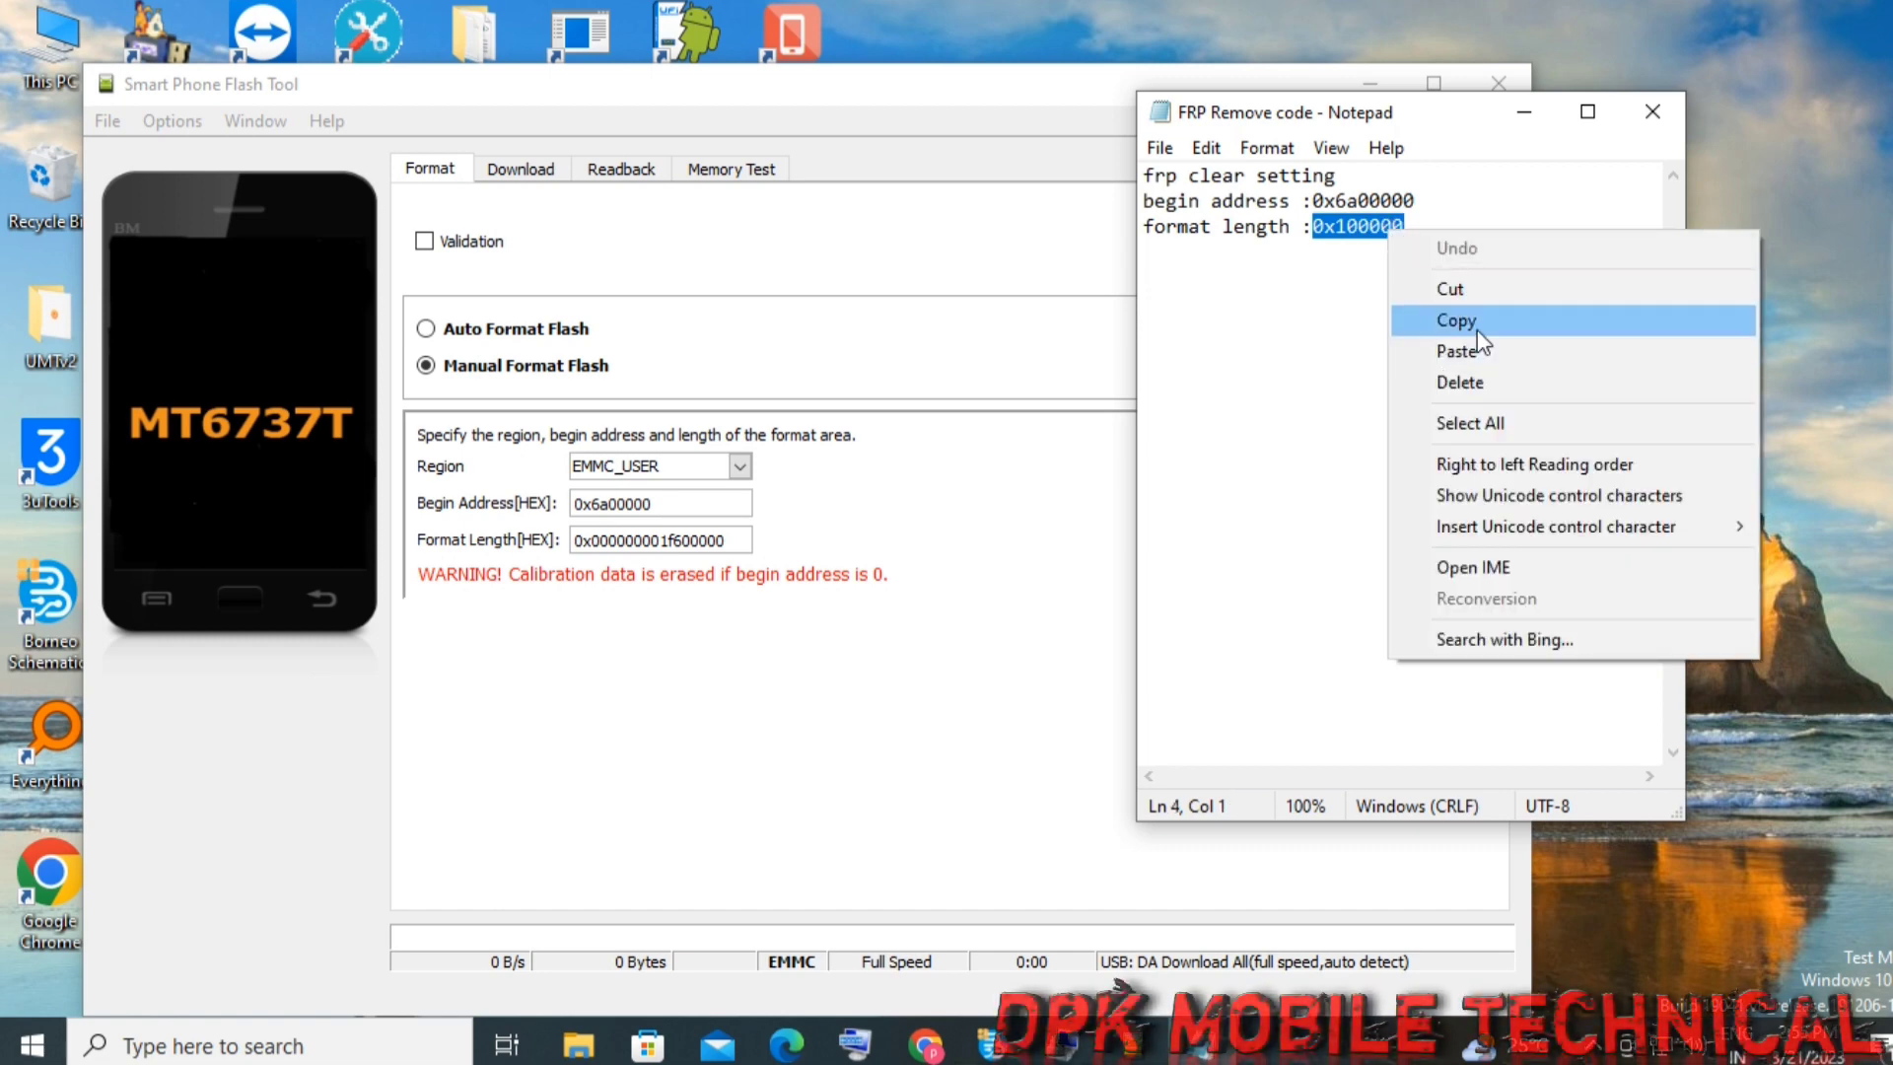
{"action": "left_click", "coordinate": [1458, 320]}
{"action": "left_click_drag", "start_coordinate": [577, 542], "coordinate": [755, 548]}
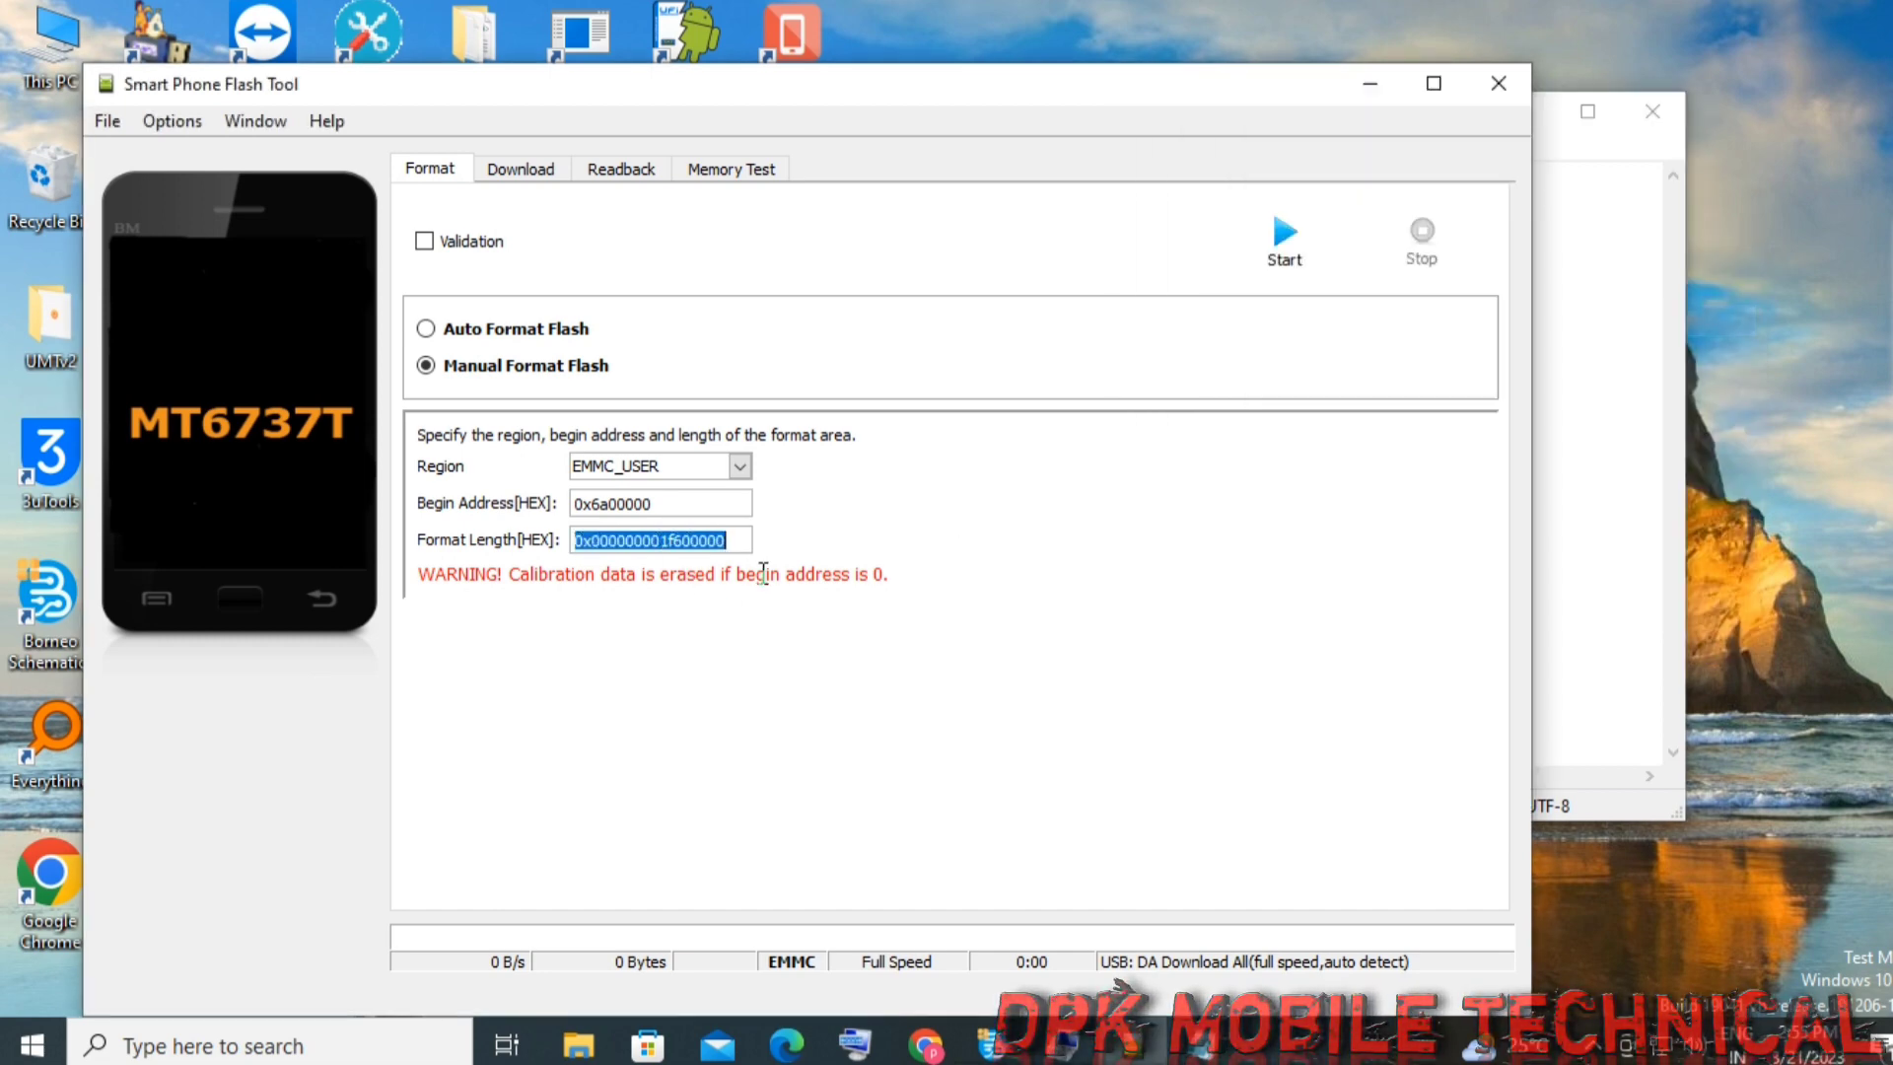
{"action": "right_click", "coordinate": [659, 545]}
{"action": "left_click", "coordinate": [756, 682]}
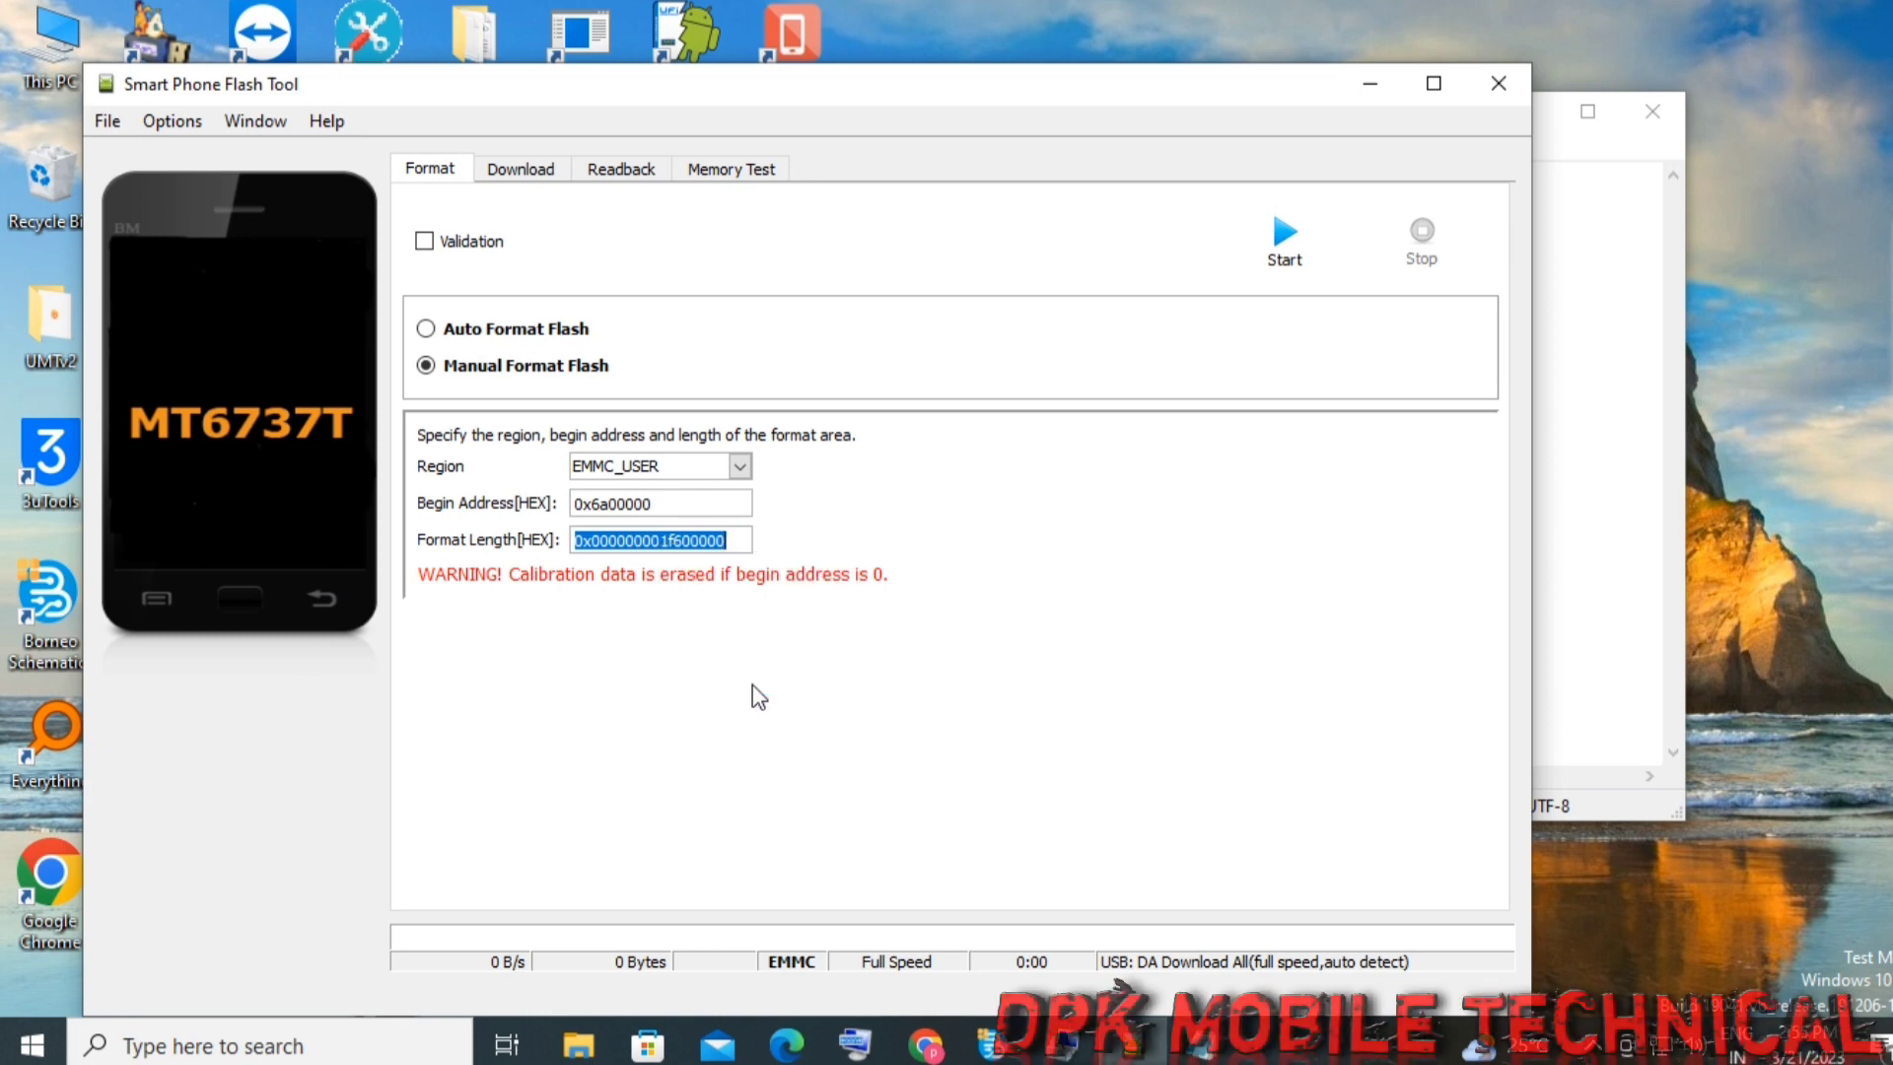
Copy 0x100000 from the FRP Remove code file and set it as the format length
{"action": "left_click", "coordinate": [1606, 393]}
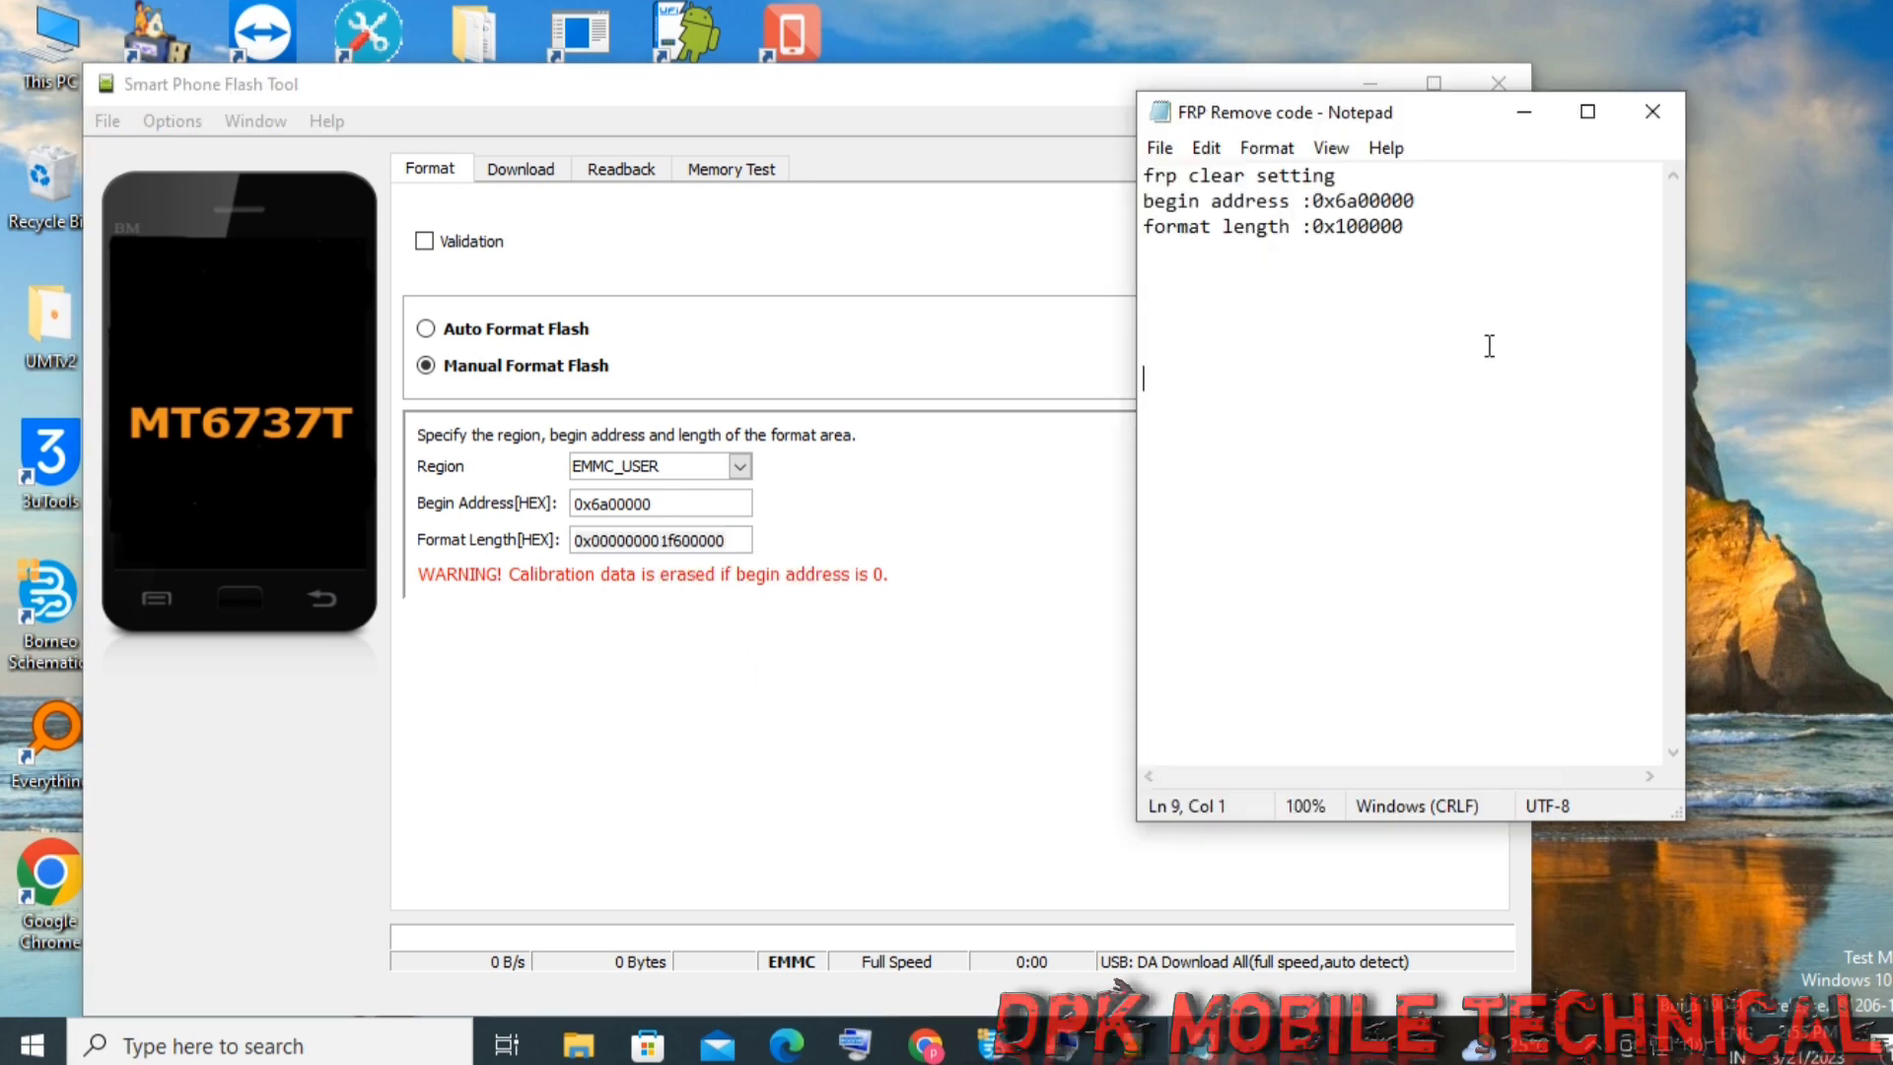
{"action": "left_click_drag", "start_coordinate": [1314, 226], "coordinate": [1455, 231]}
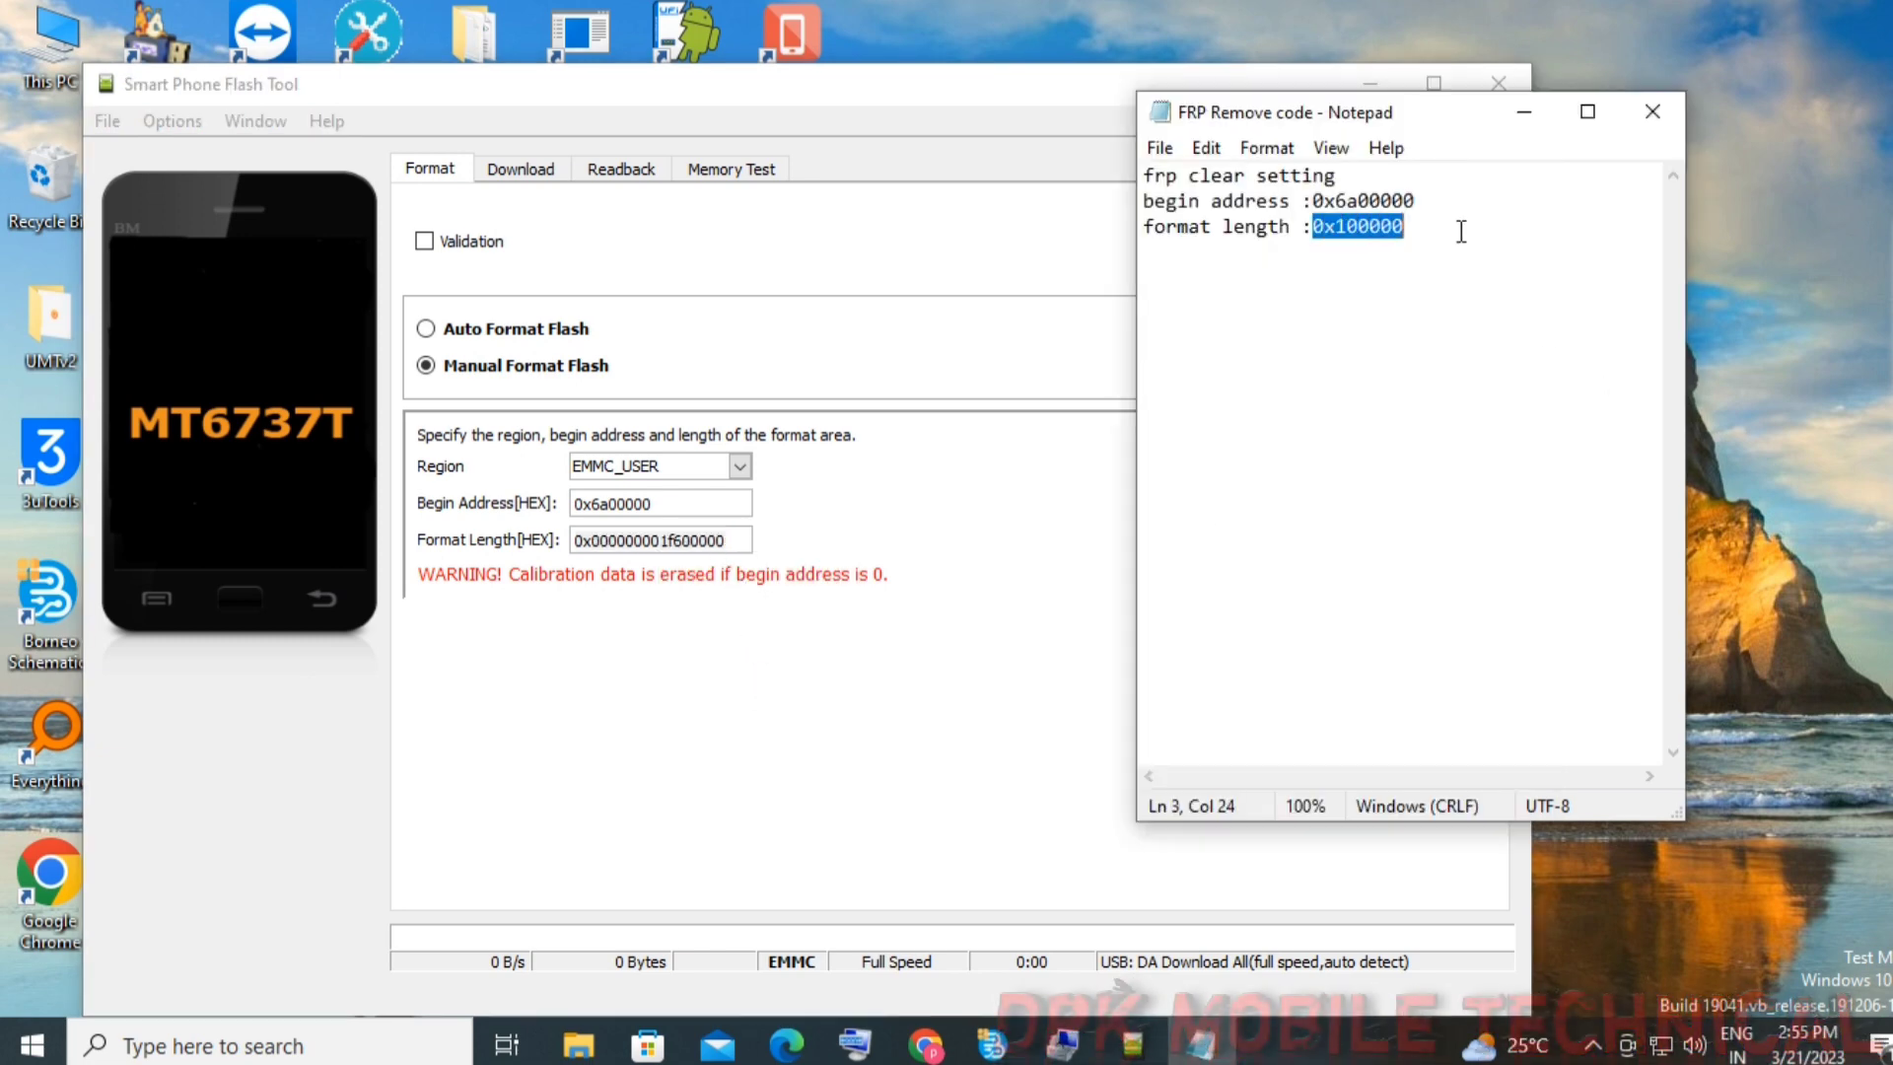
{"action": "right_click", "coordinate": [1383, 233]}
{"action": "left_click", "coordinate": [1447, 325]}
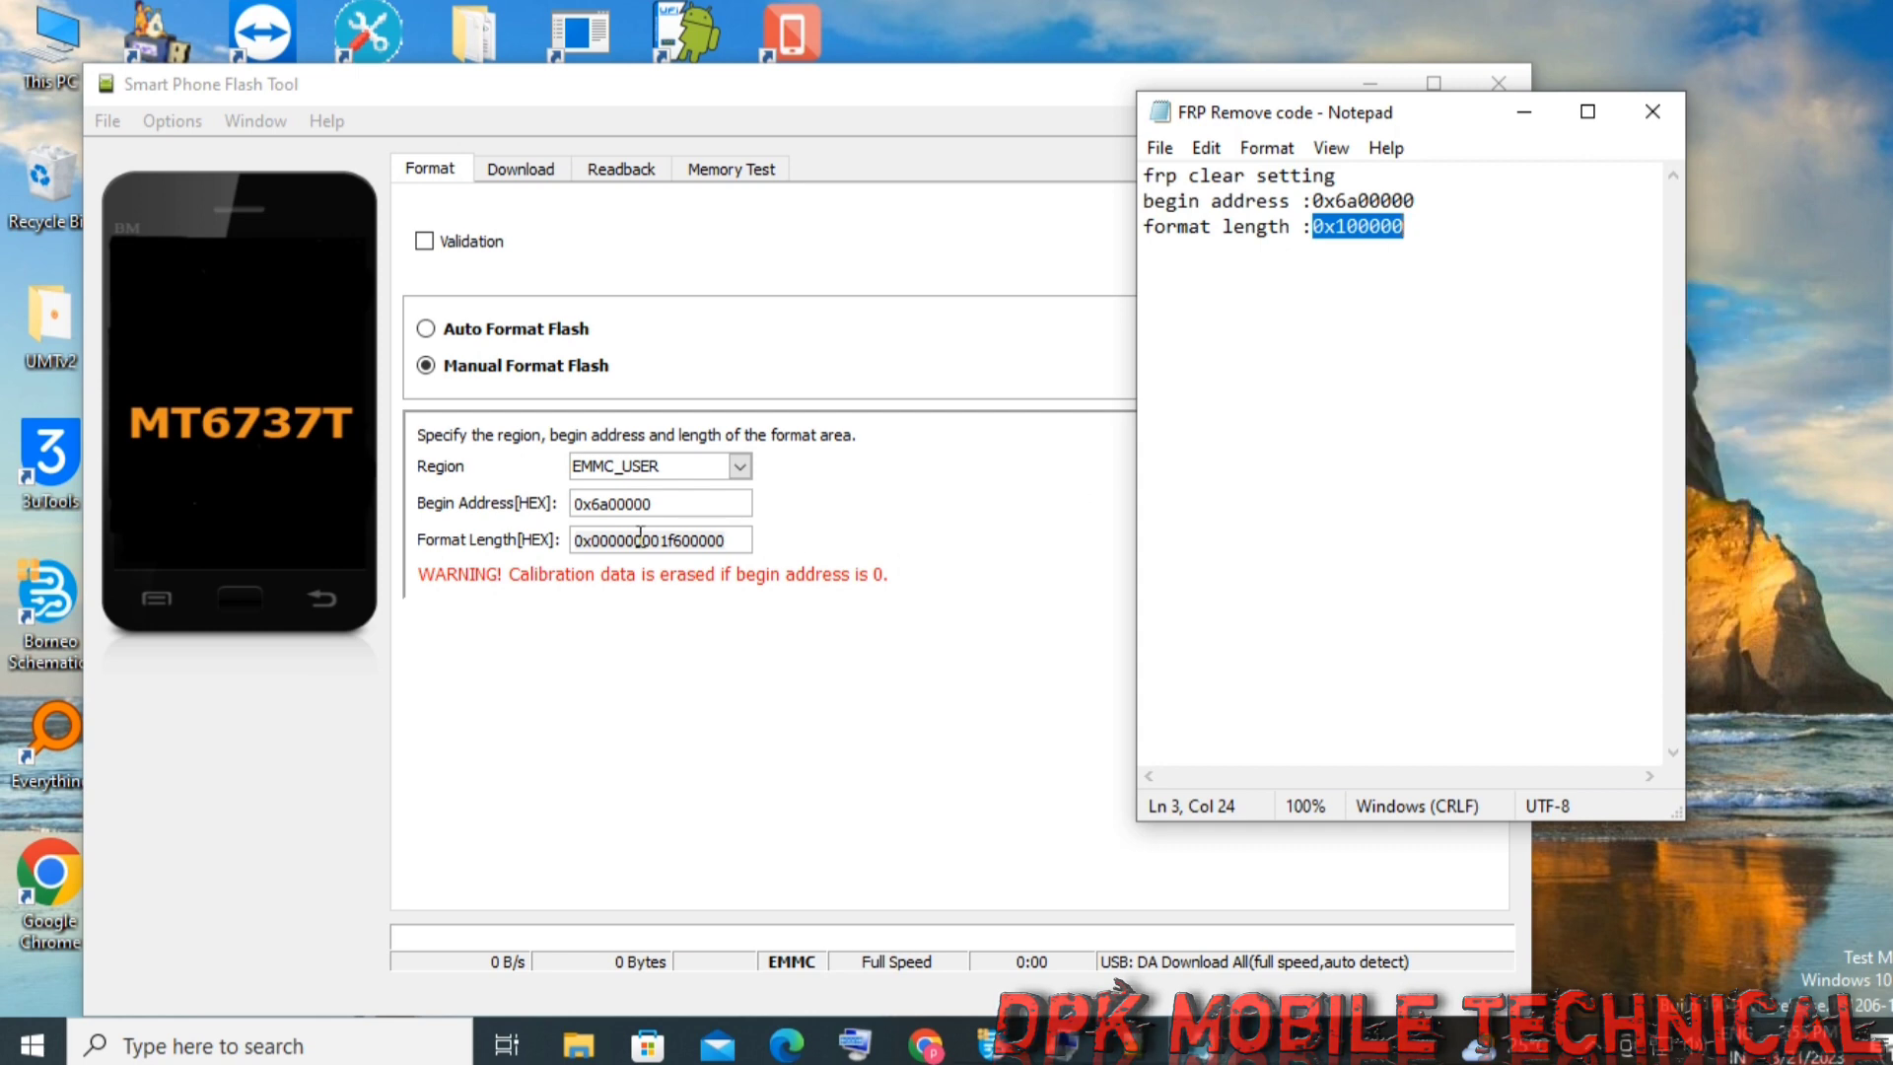
{"action": "left_click_drag", "start_coordinate": [574, 542], "coordinate": [735, 549]}
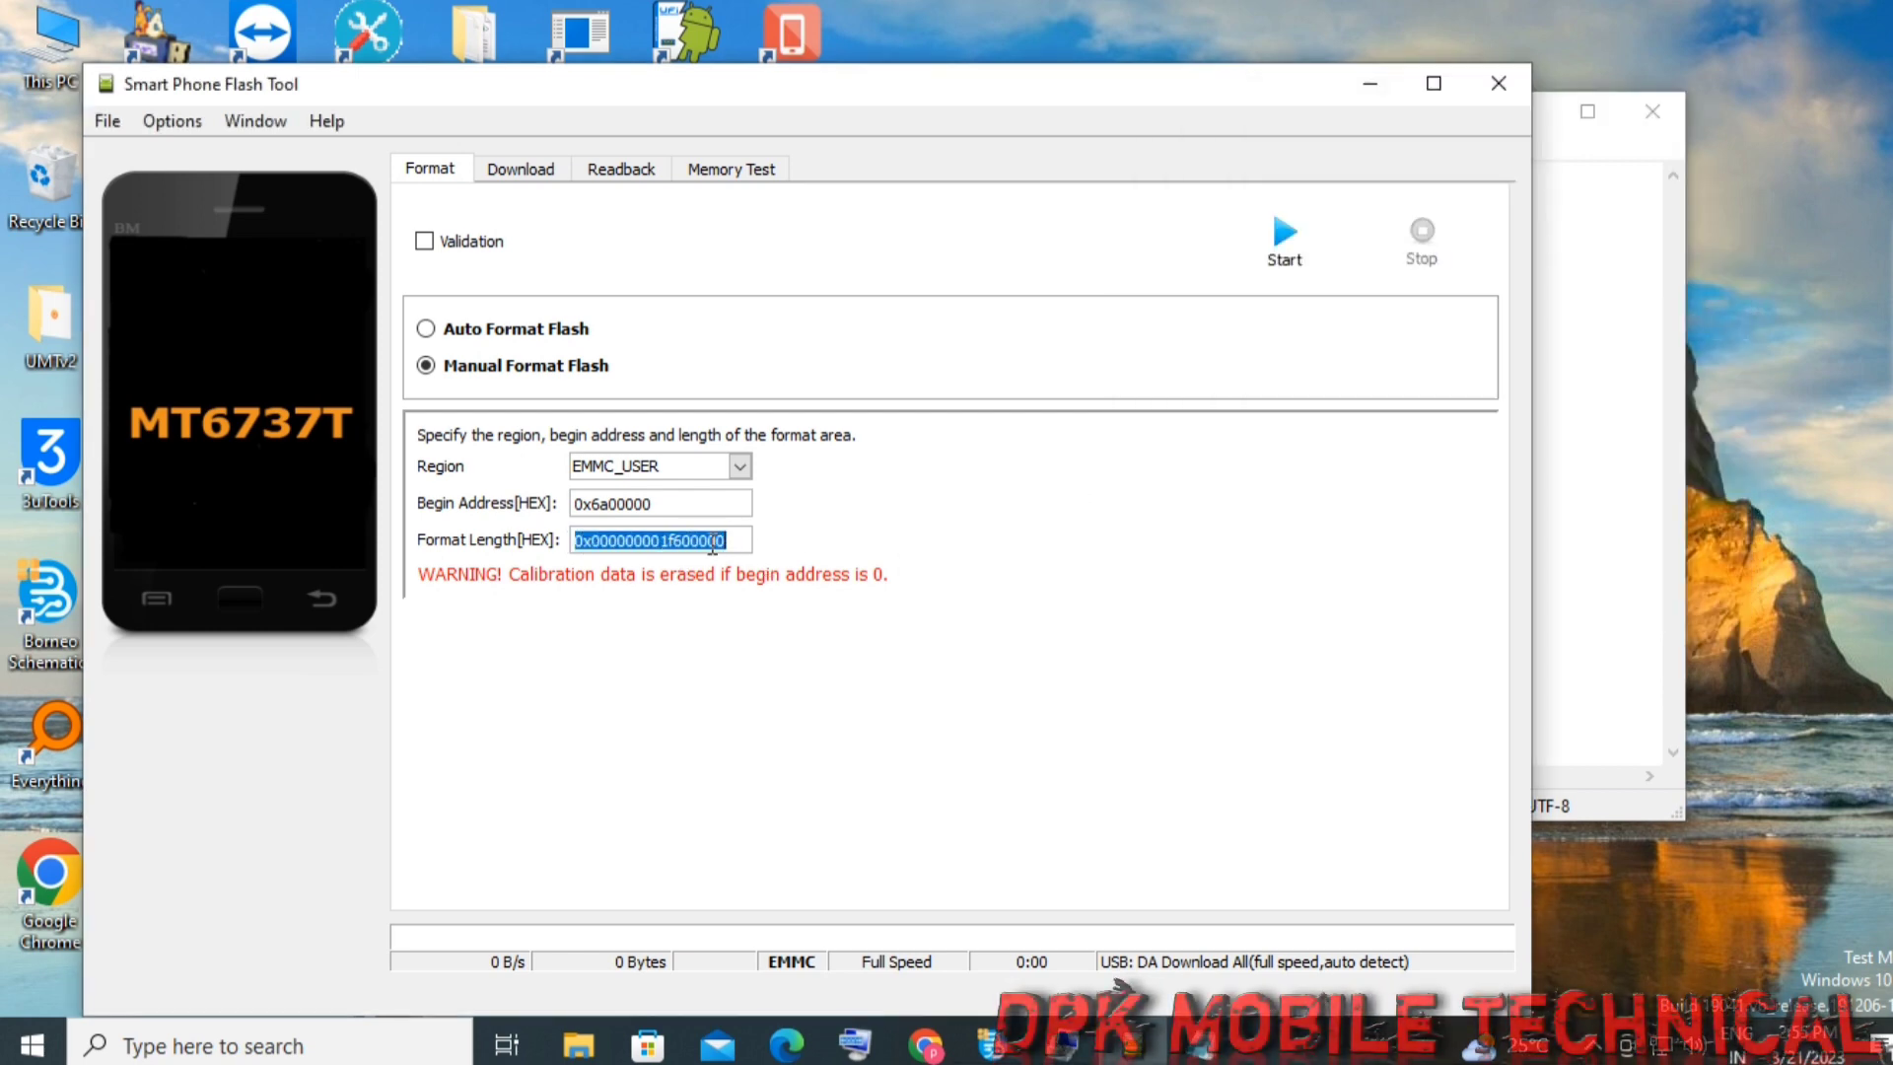
{"action": "right_click", "coordinate": [712, 544]}
{"action": "left_click", "coordinate": [756, 677]}
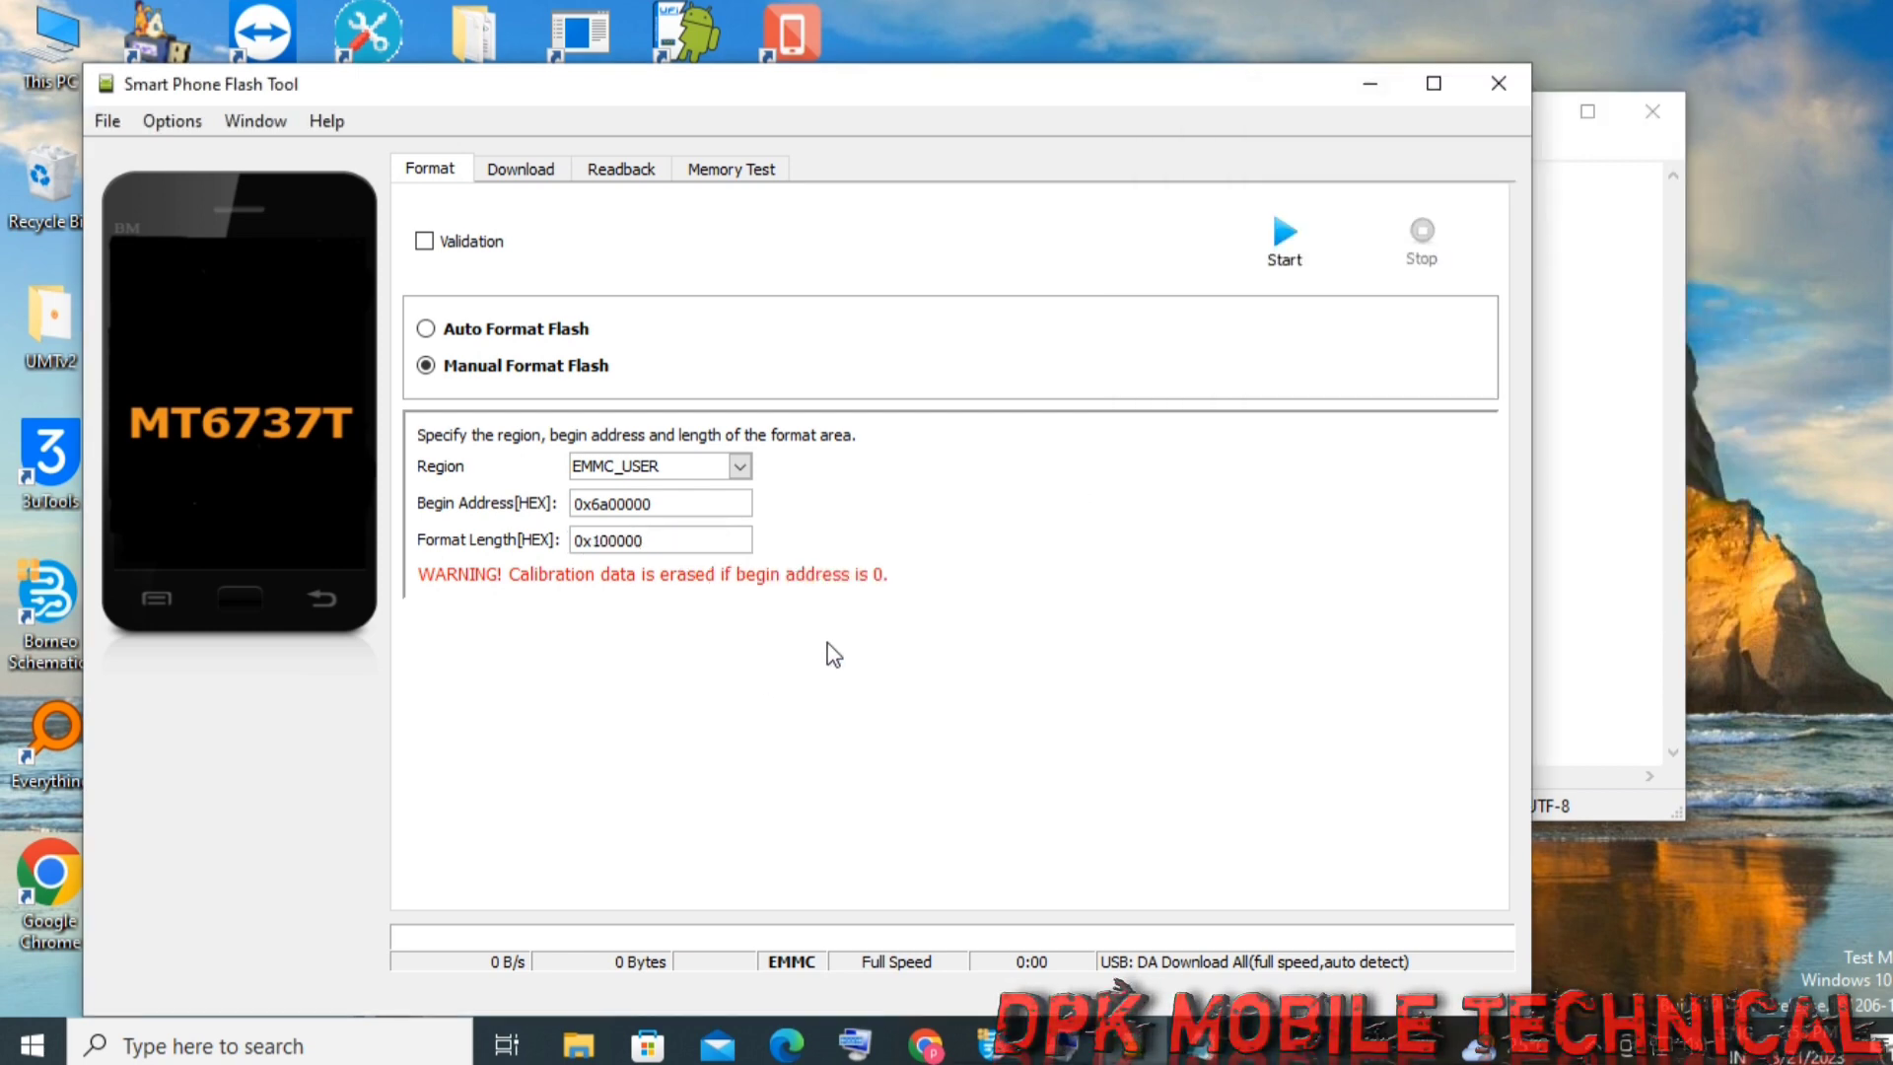
Run the manual format on the connected phone, dismiss the completion dialog and close Smart Phone Flash Tool
{"action": "left_click", "coordinate": [1282, 241]}
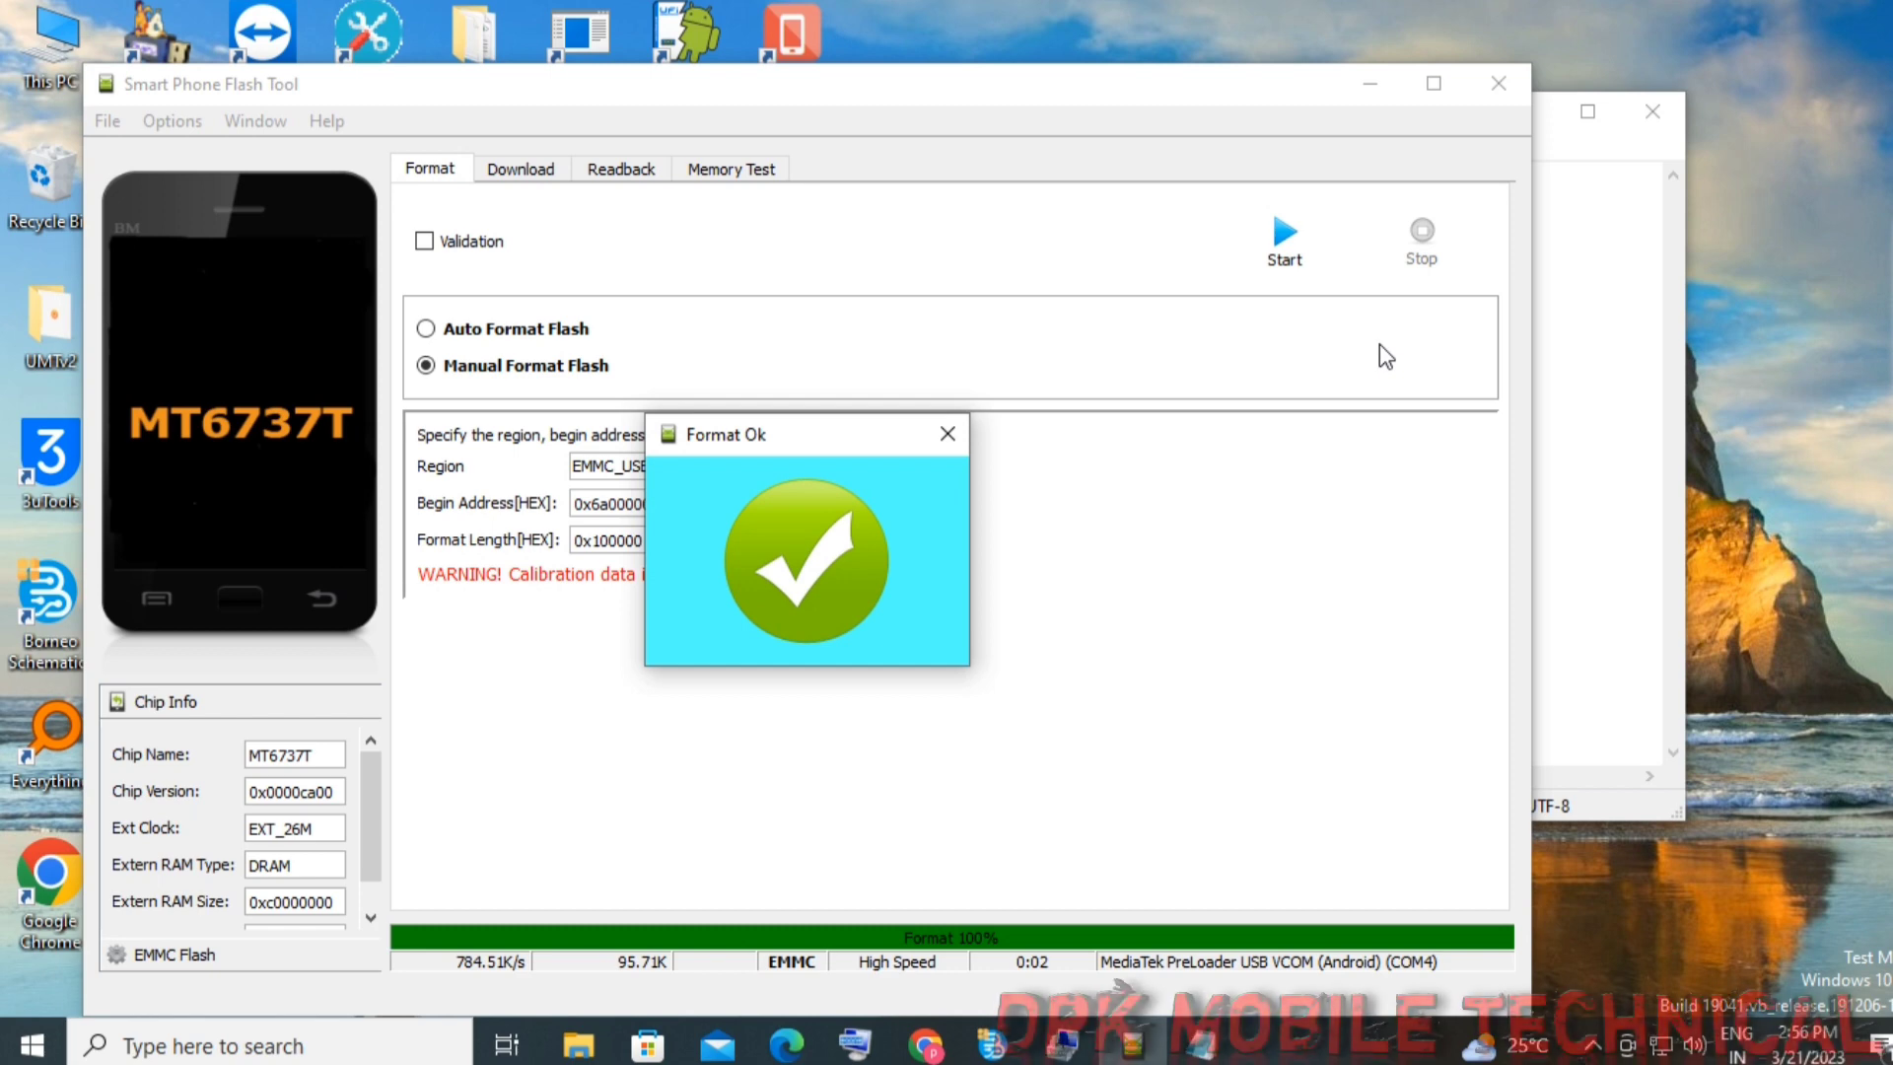
{"action": "left_click", "coordinate": [947, 436]}
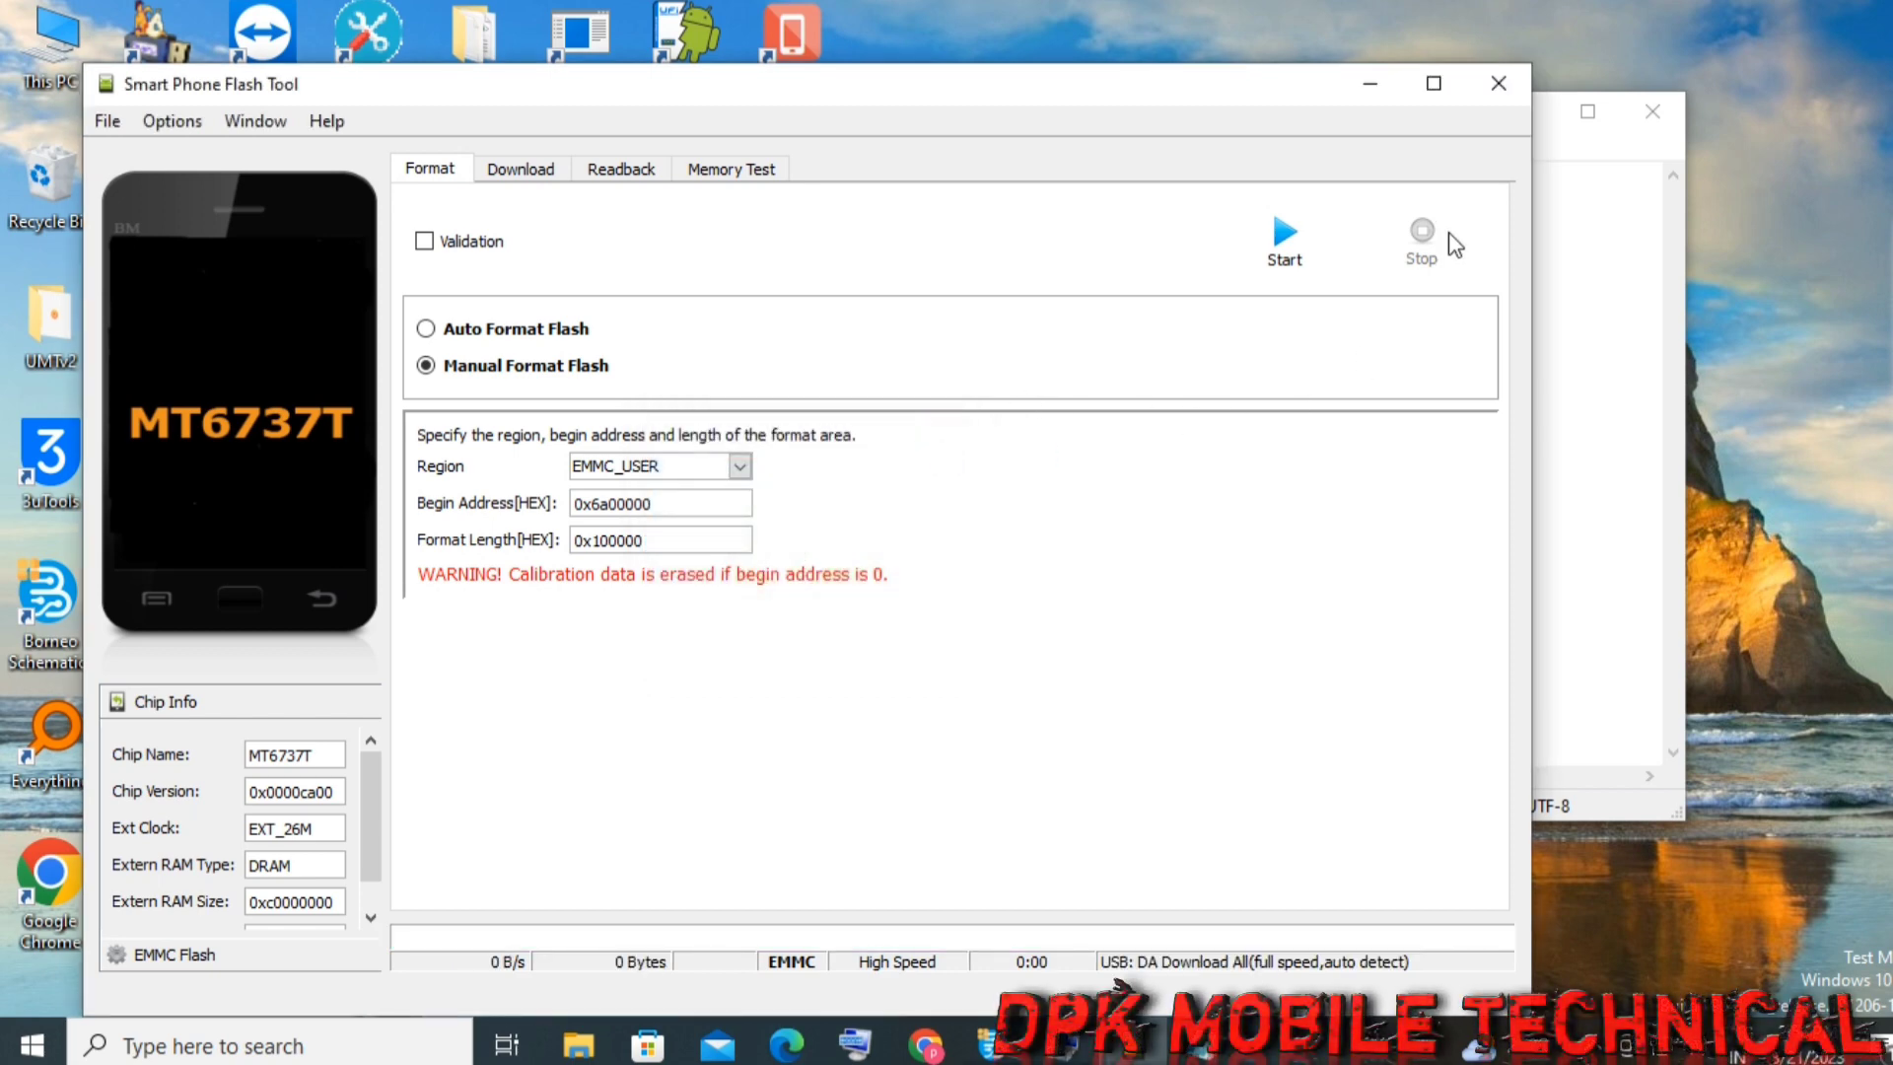
{"action": "left_click", "coordinate": [1499, 84]}
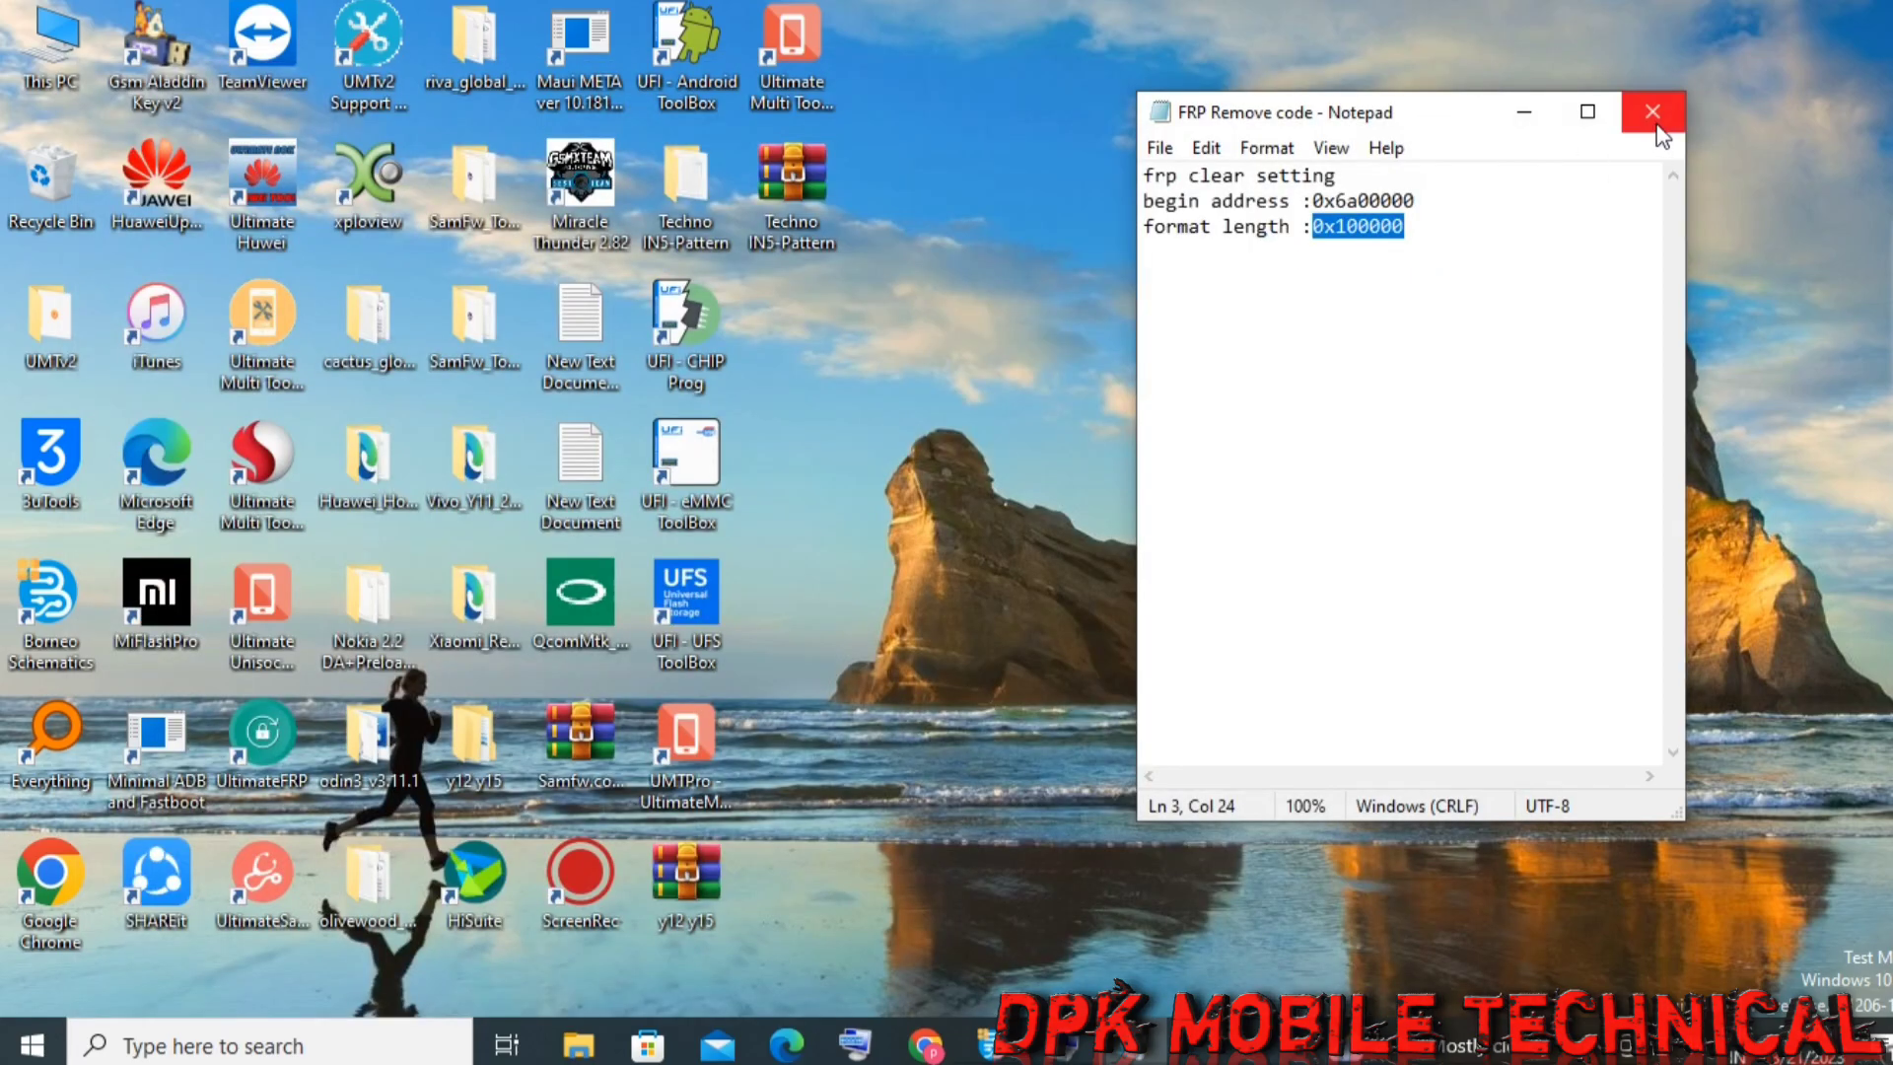